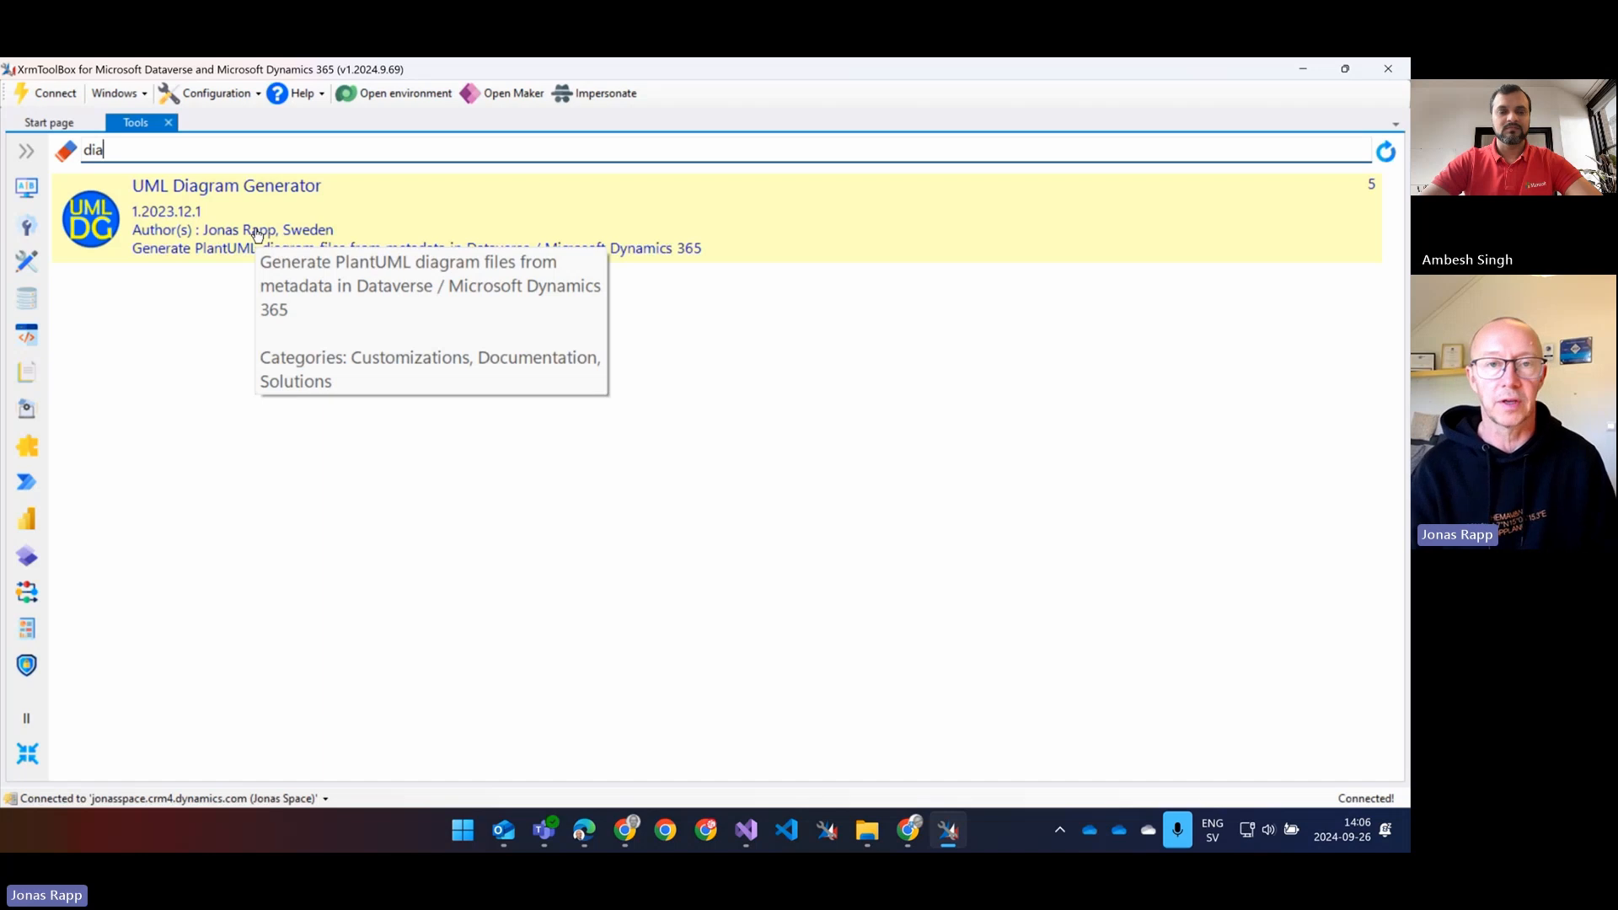
Open the UML Diagram Generator tool and limit the entities to the Rapp Space (RappSpace) solution
click(246, 234)
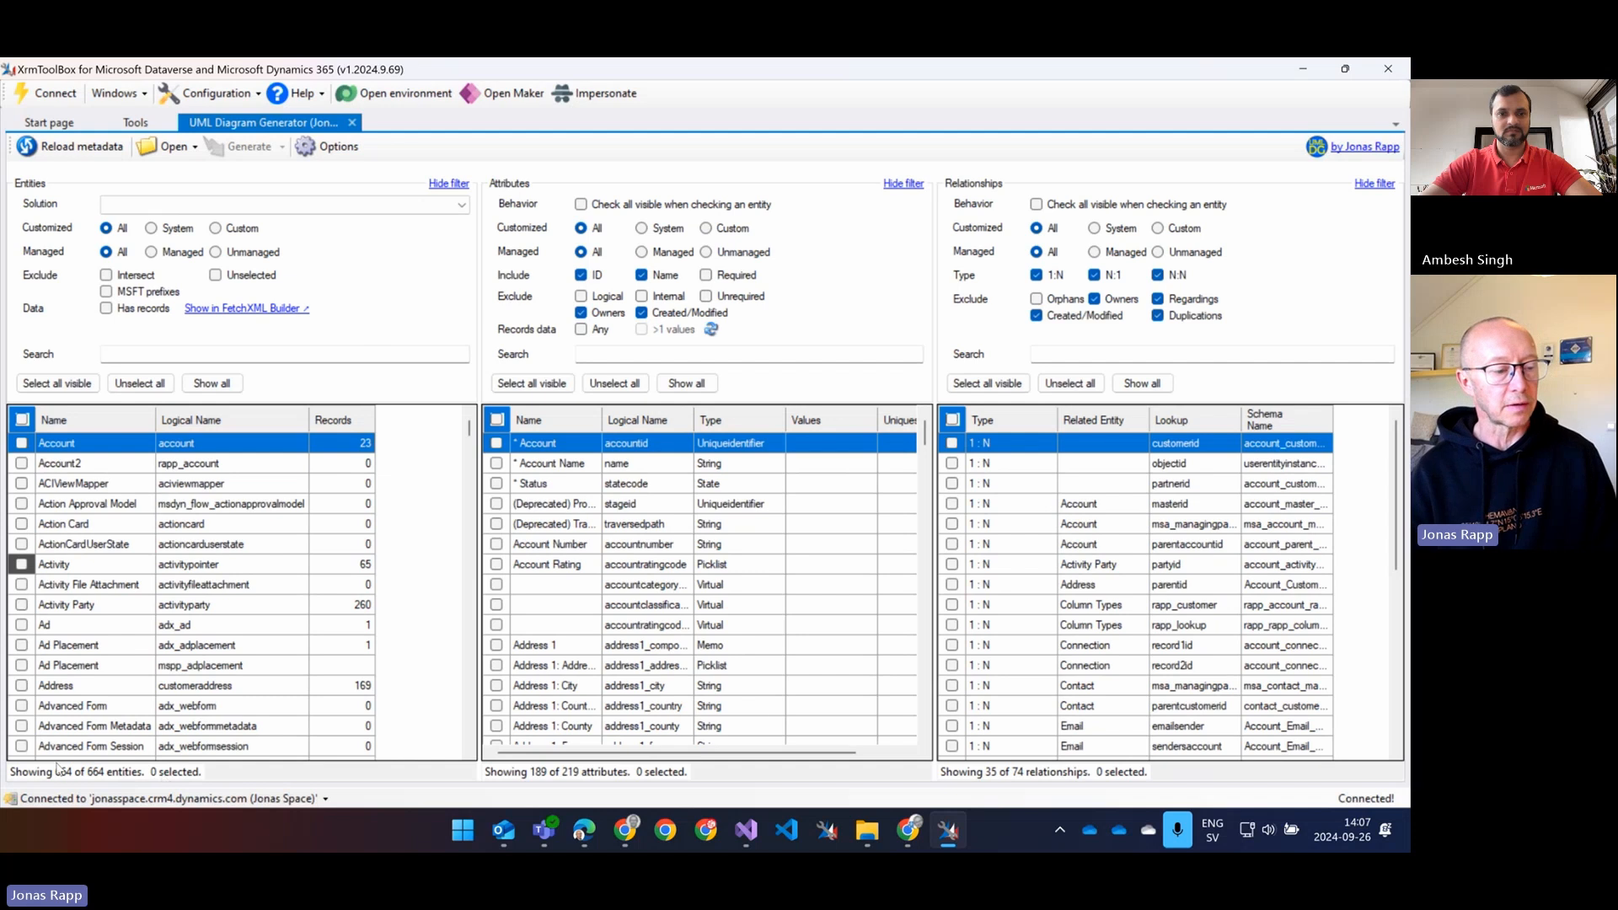
click(295, 214)
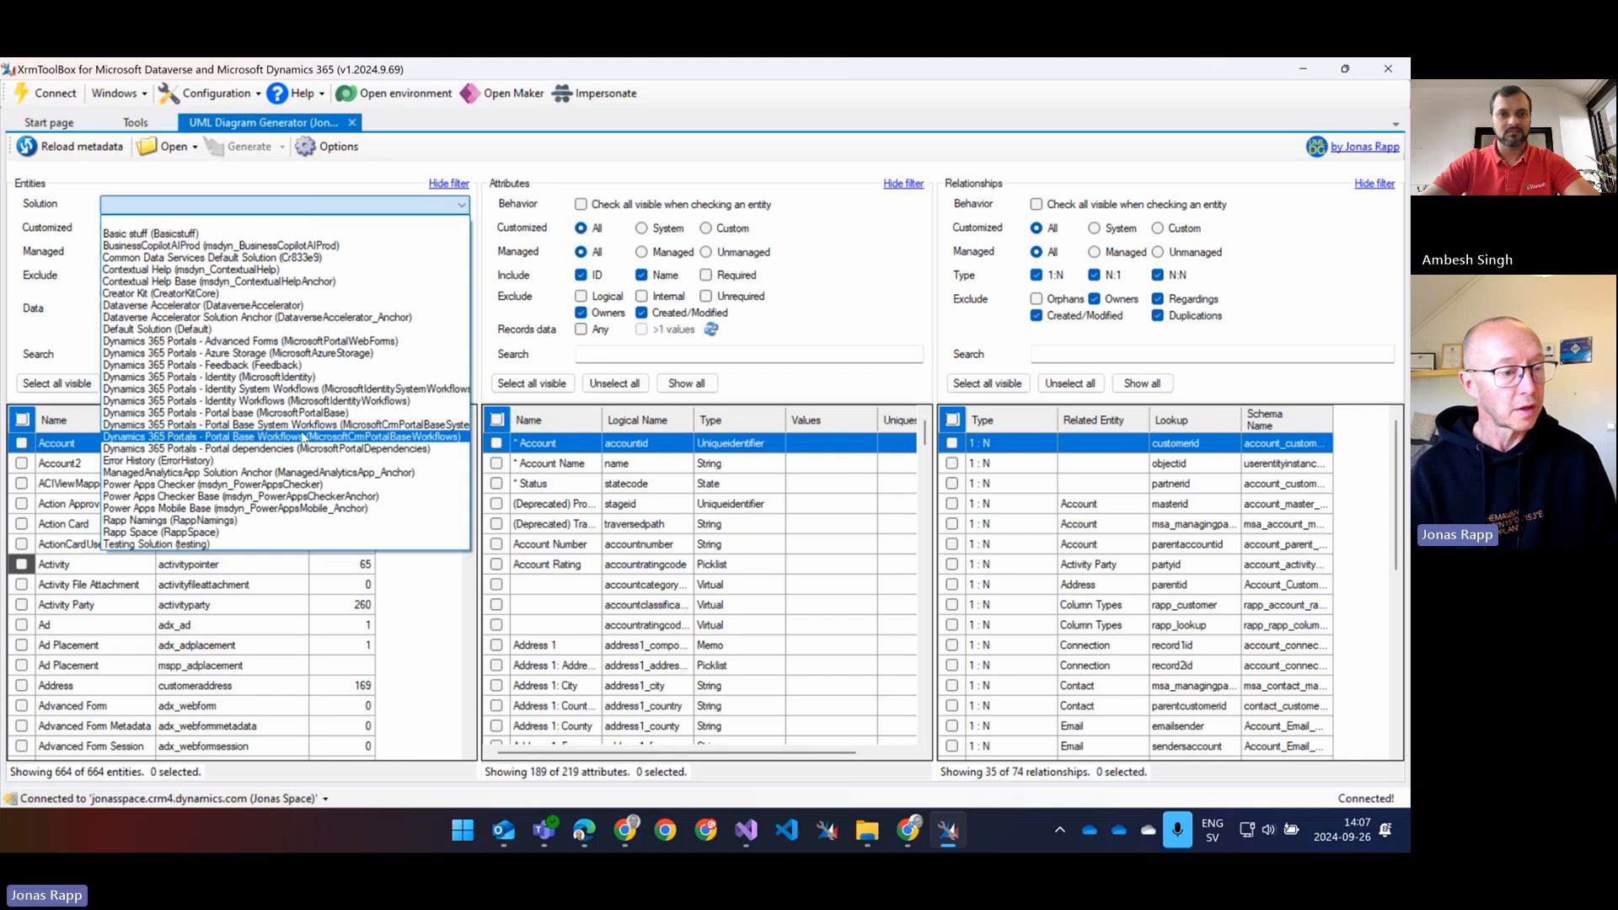
click(283, 532)
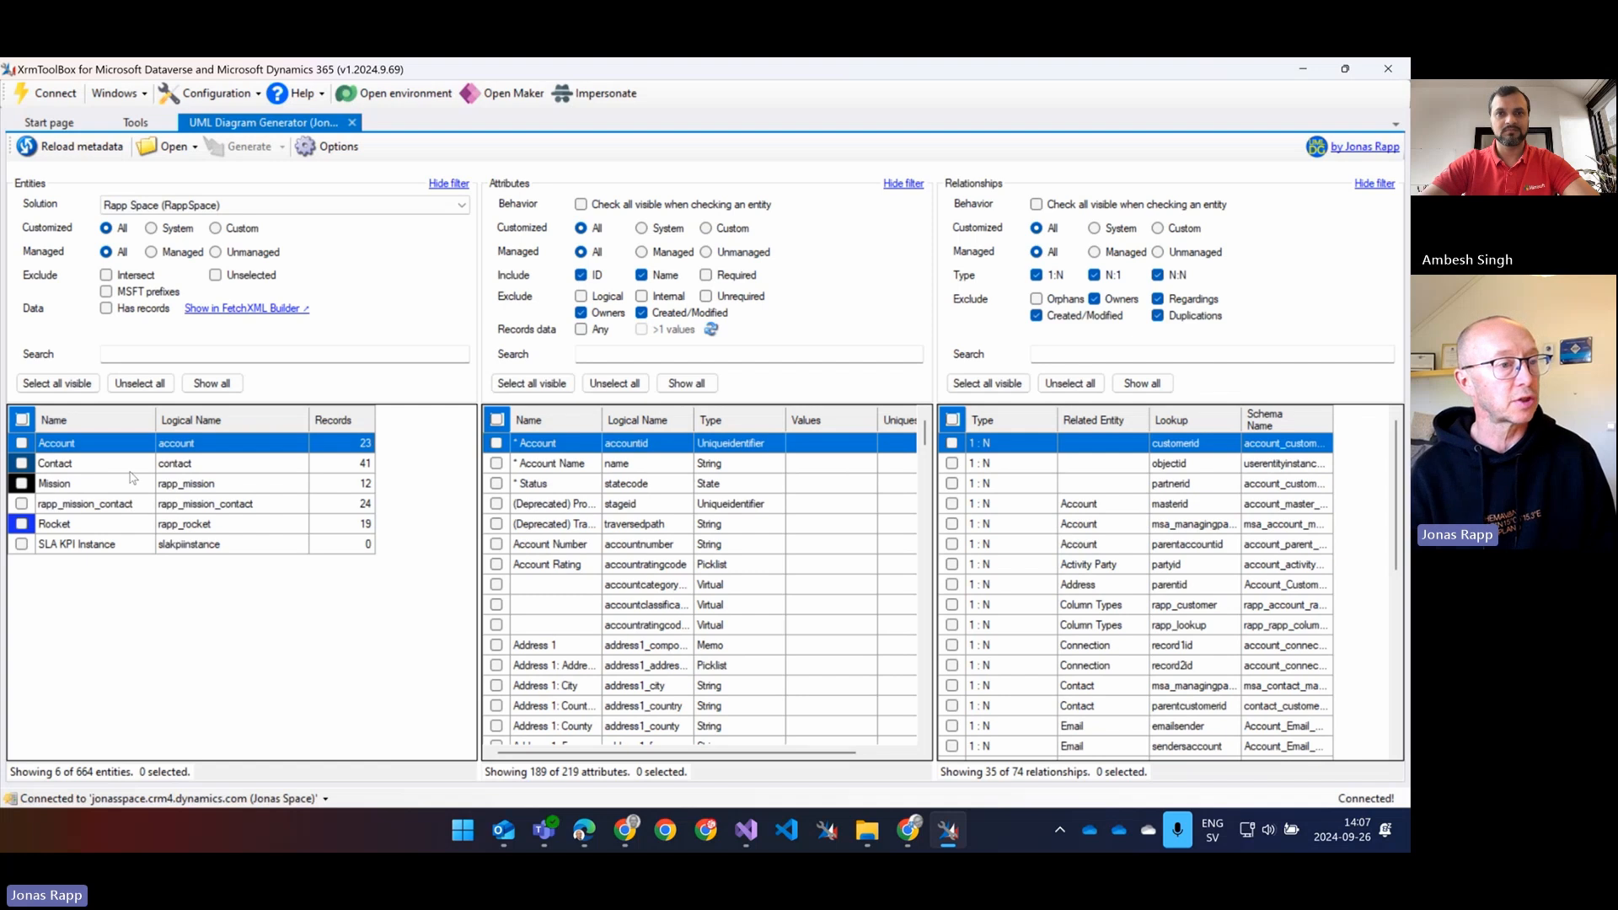
Filter the entities to exclude intersect ones and show only those with records, and select all that remain
click(133, 277)
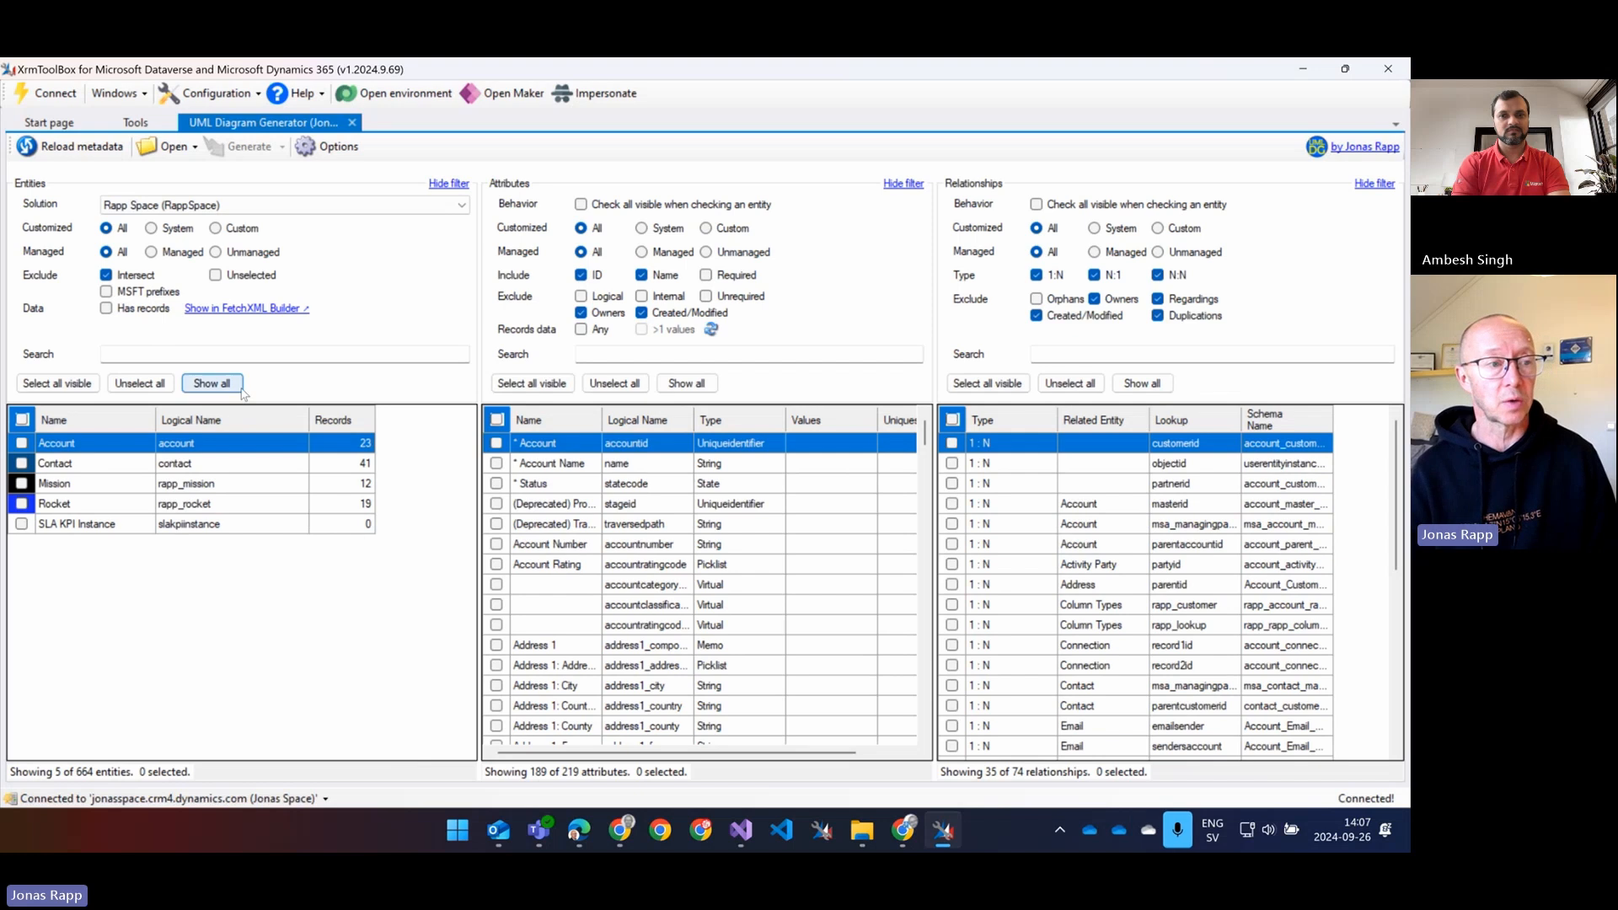
click(147, 310)
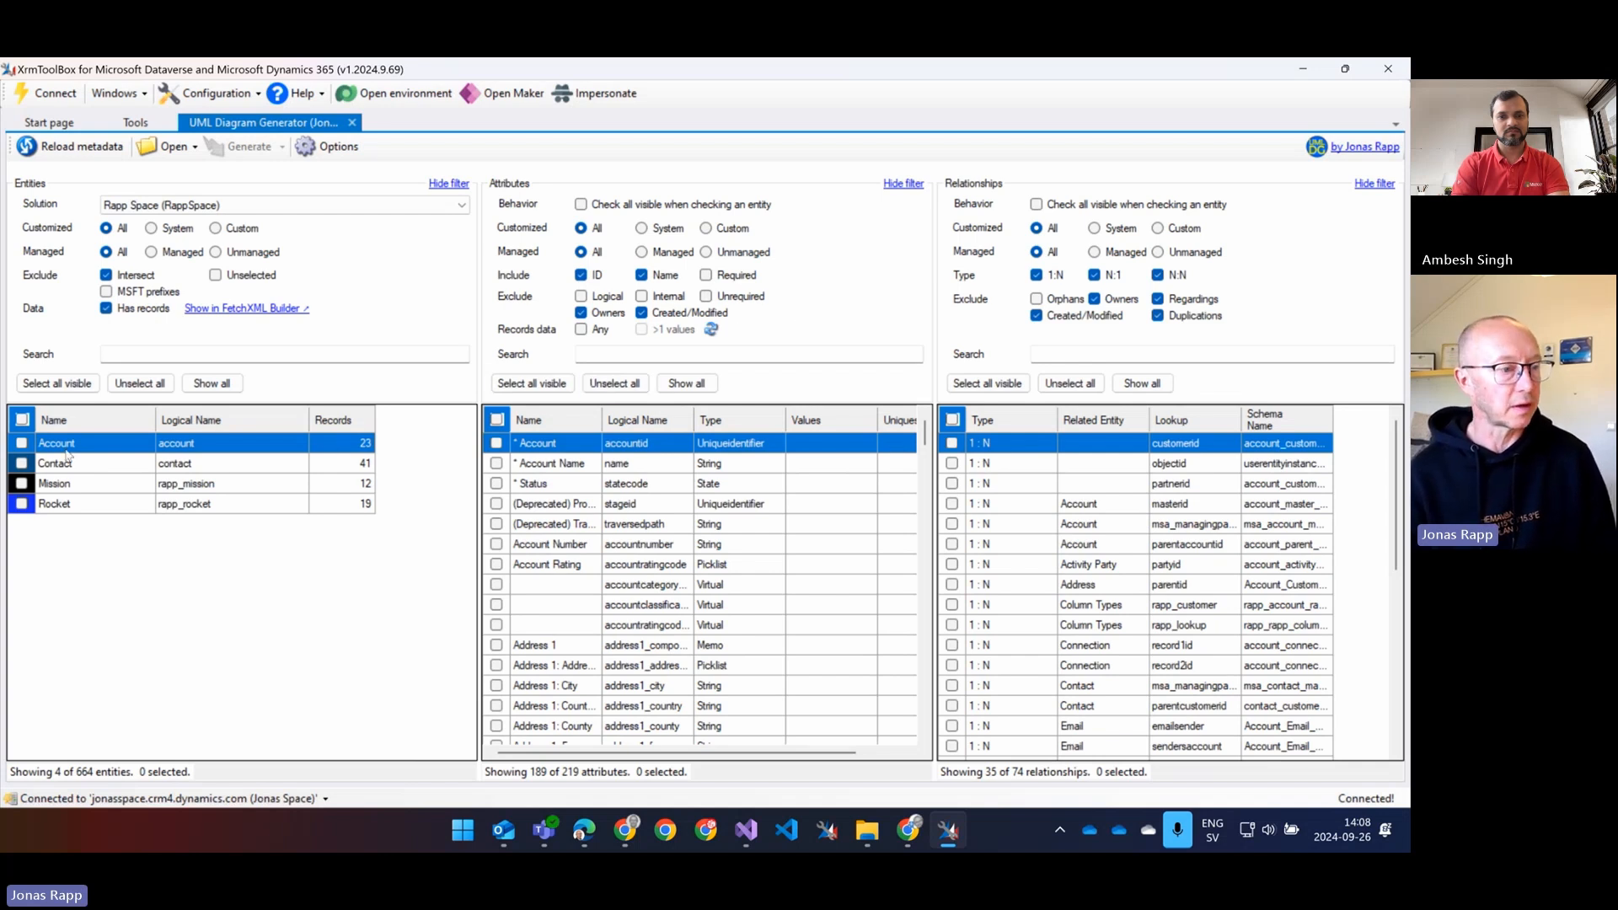
click(22, 420)
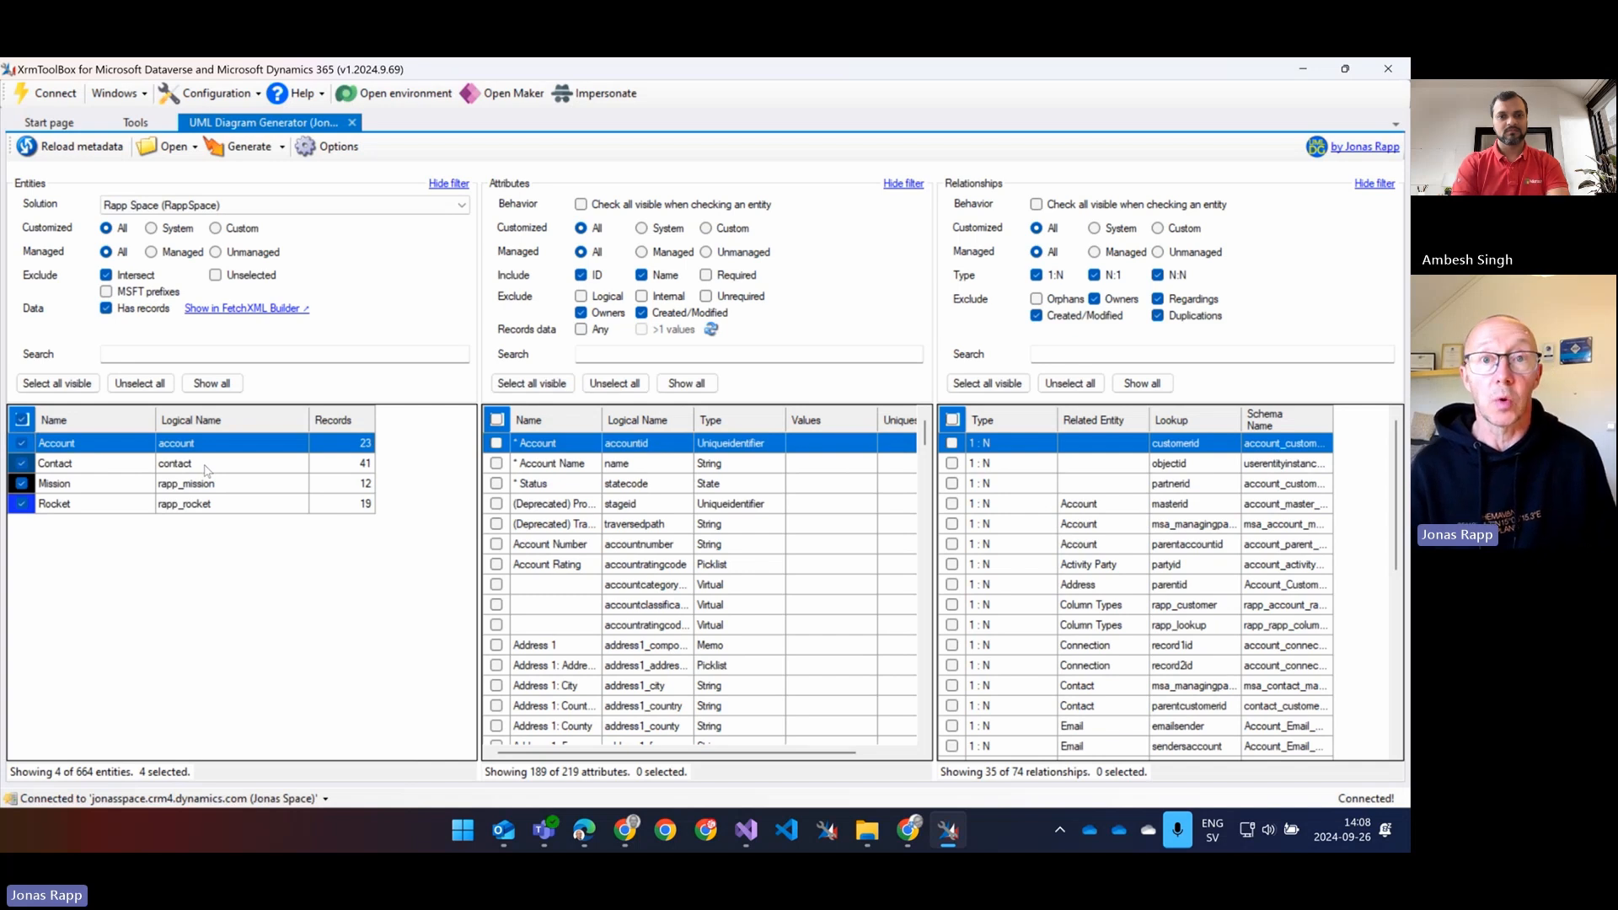
Generate the PlantUML file, save it as Space Model.plantuml in C:\Dev\tmp, and dismiss the notification
click(241, 153)
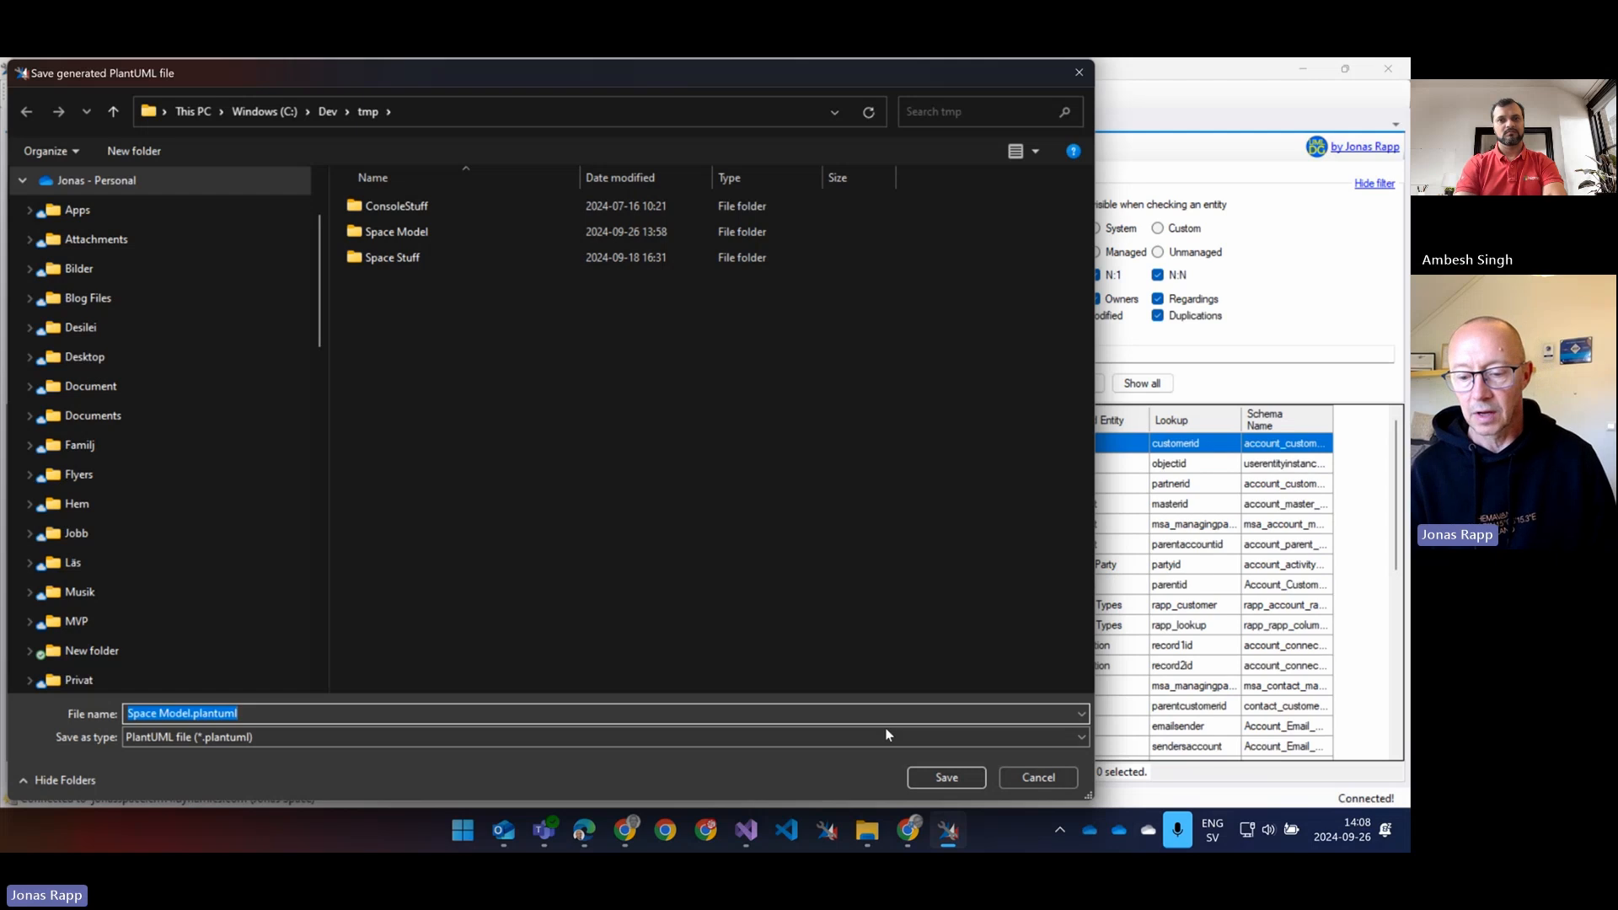
click(929, 774)
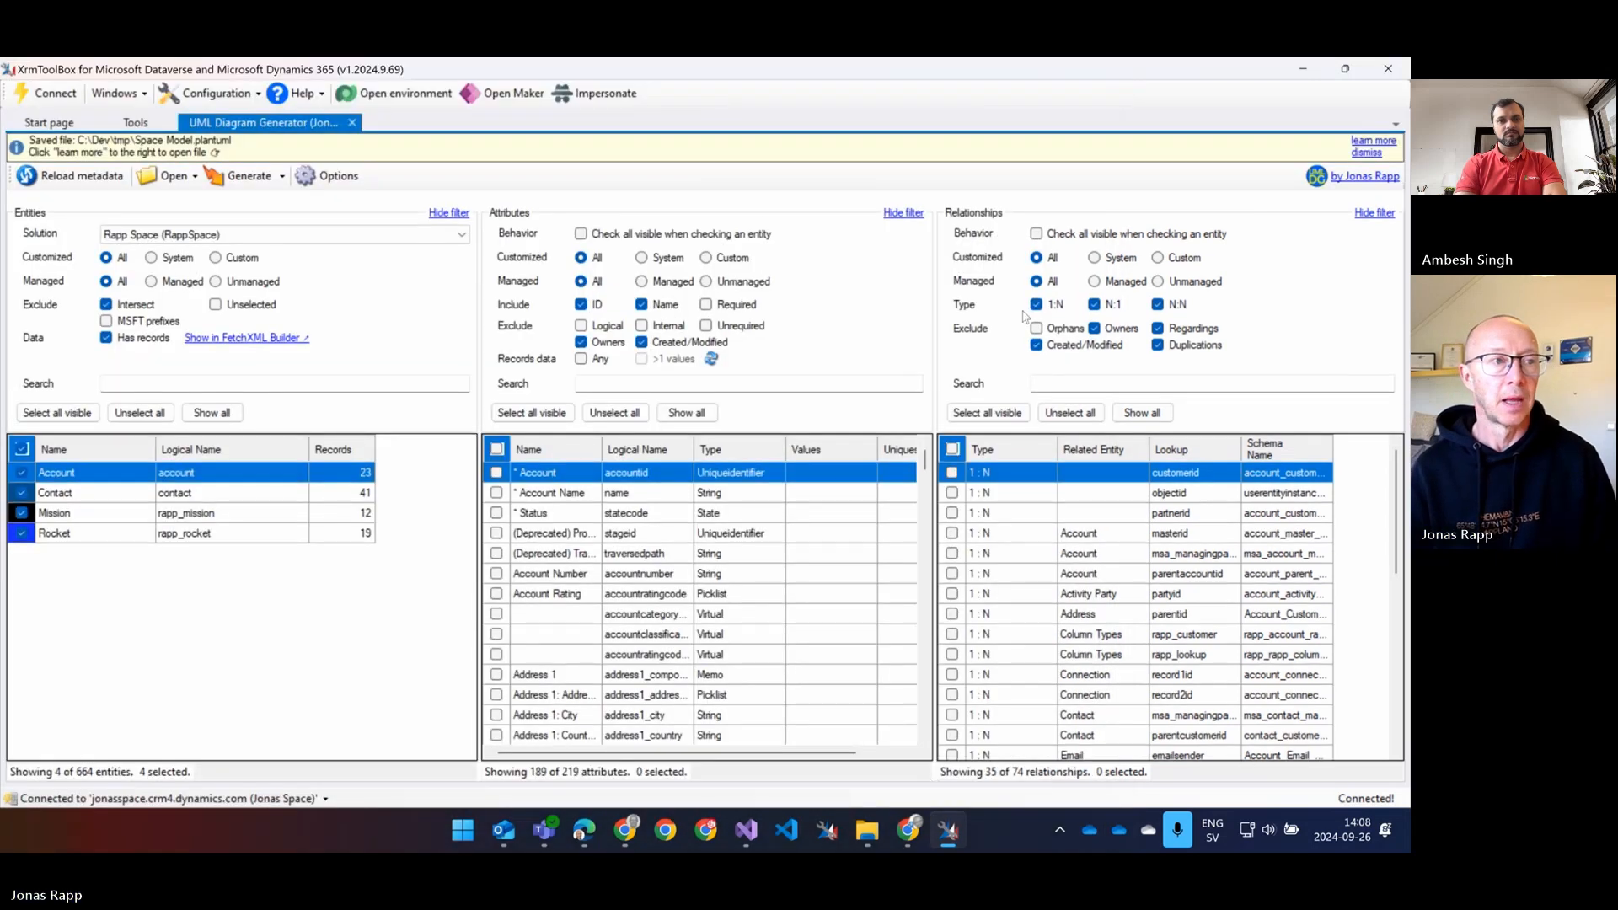
click(1377, 151)
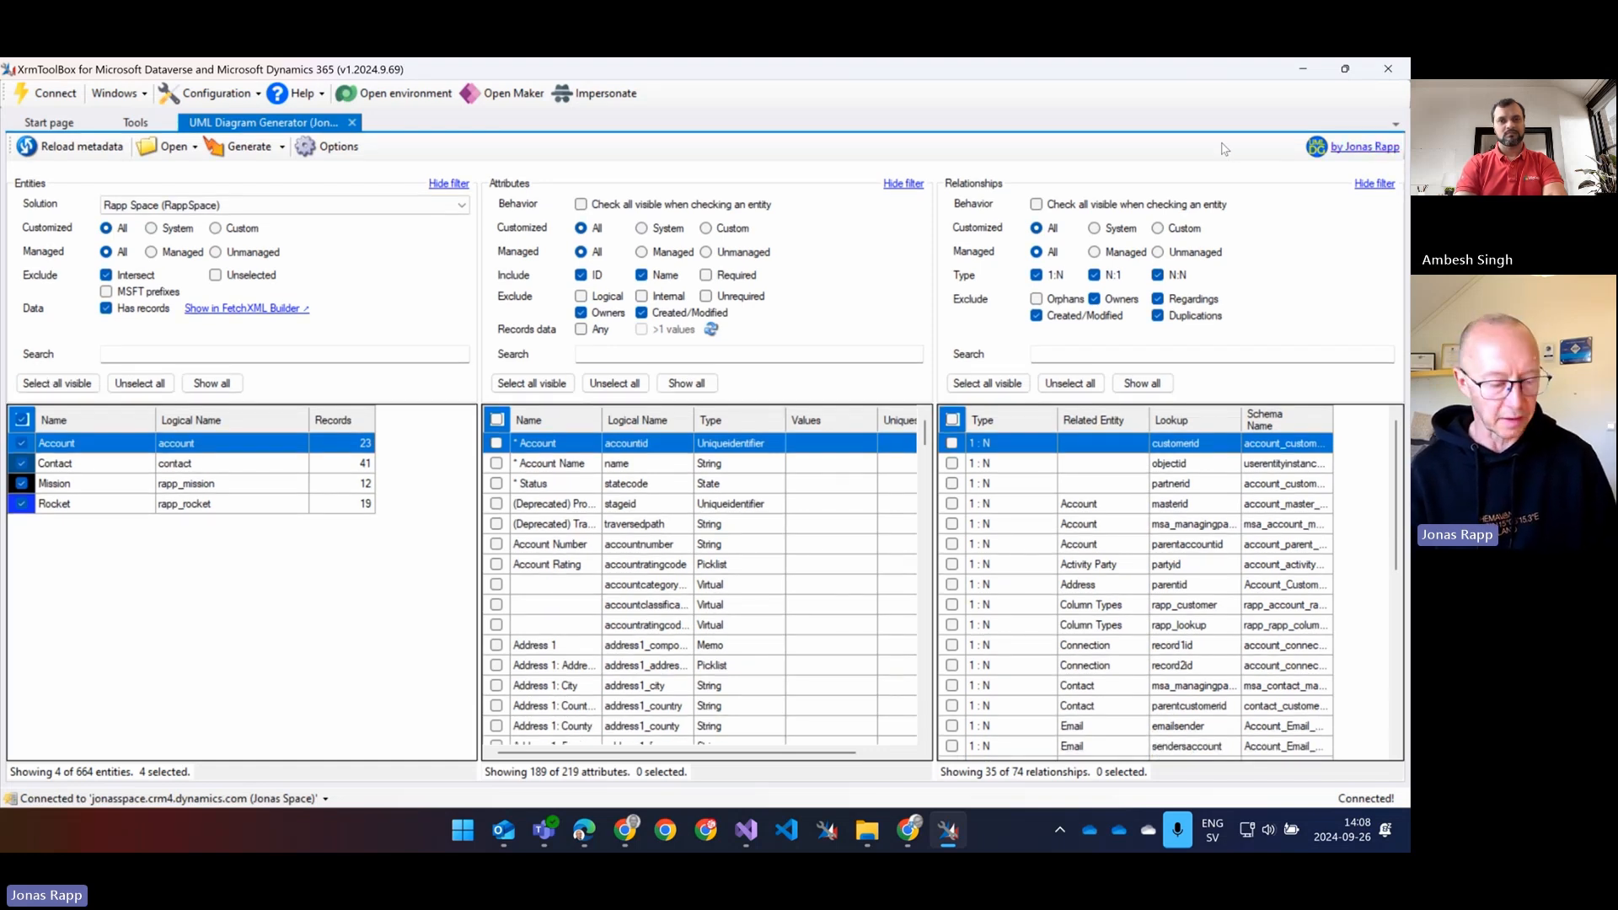
Switch to the tmp folder in File Explorer and open Space Model.plantuml, making Visual Studio Code the permanent app for this file type
key(alt+Tab)
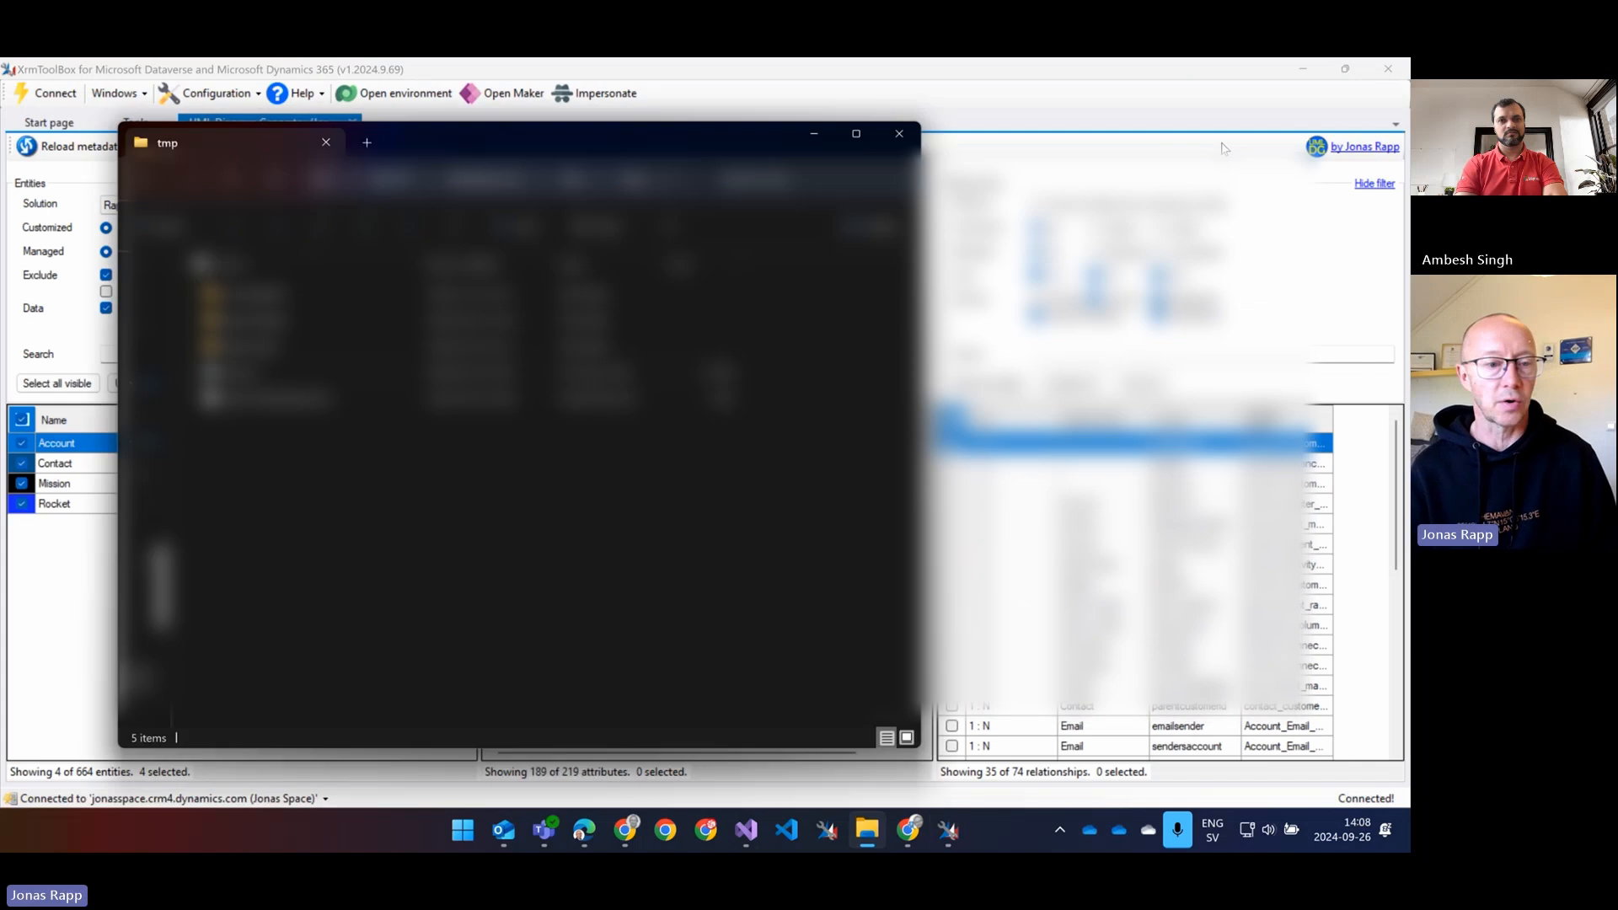
double_click(274, 399)
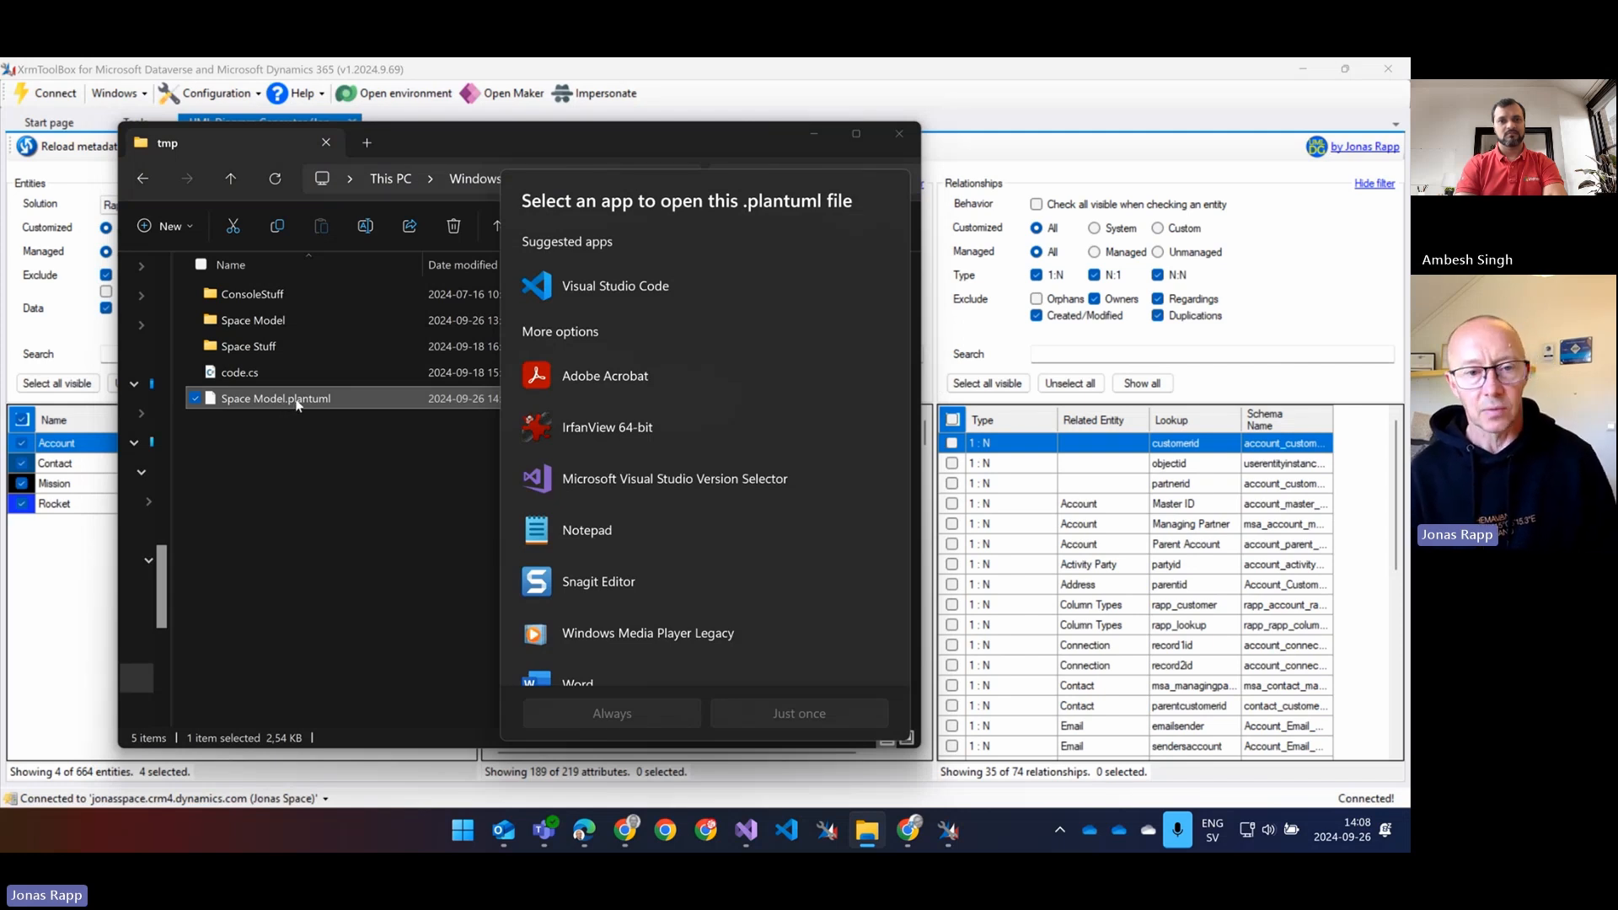
click(663, 288)
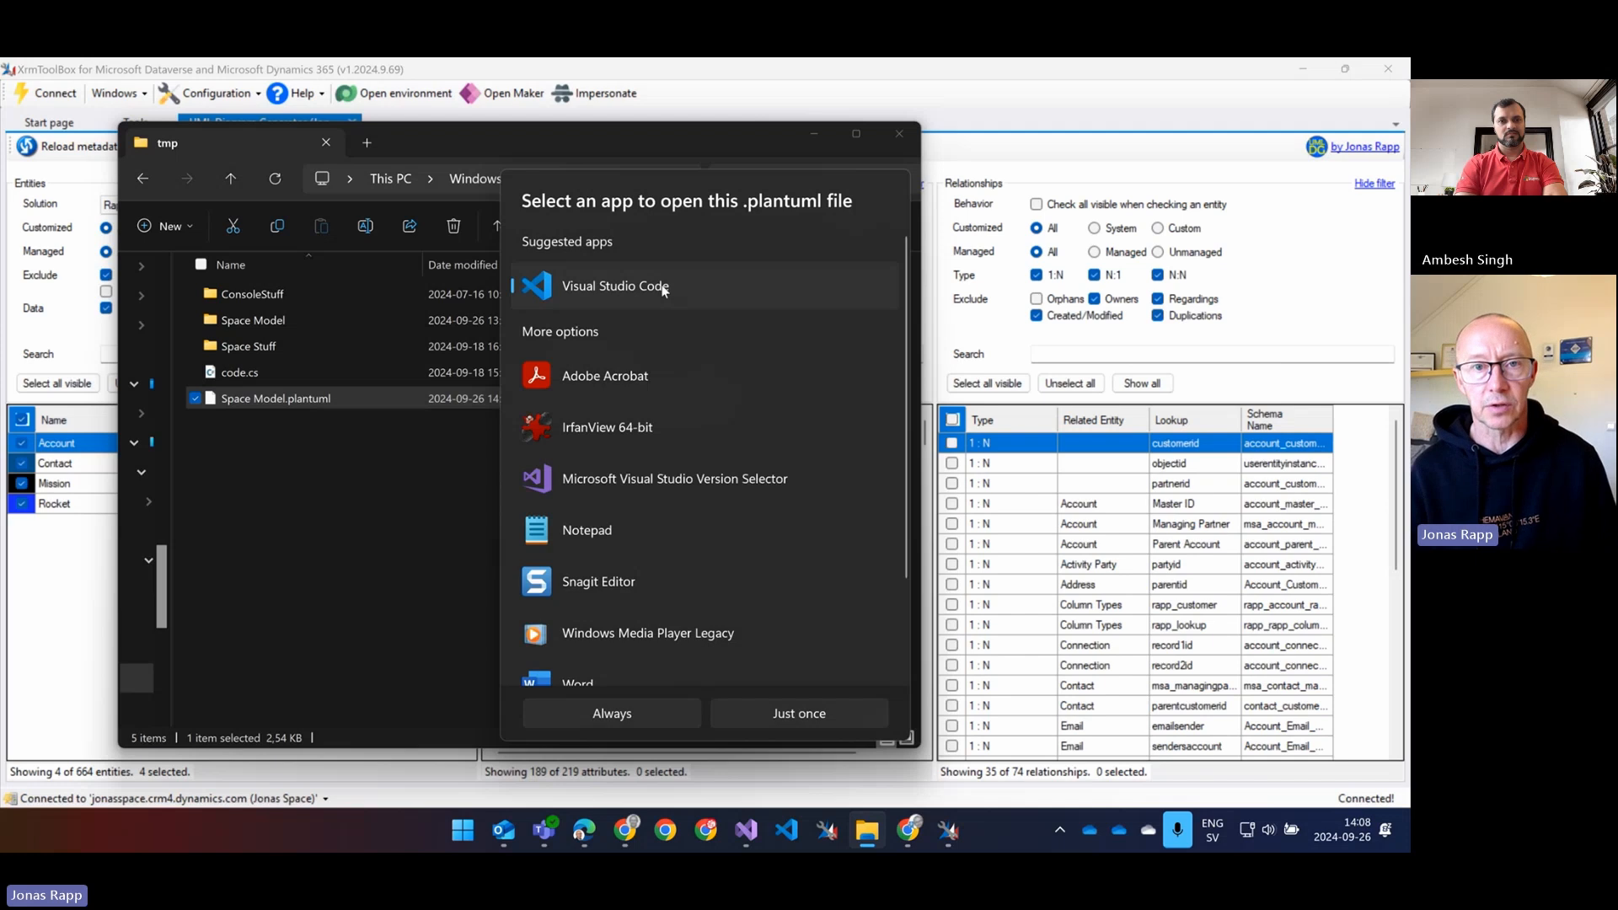
click(615, 713)
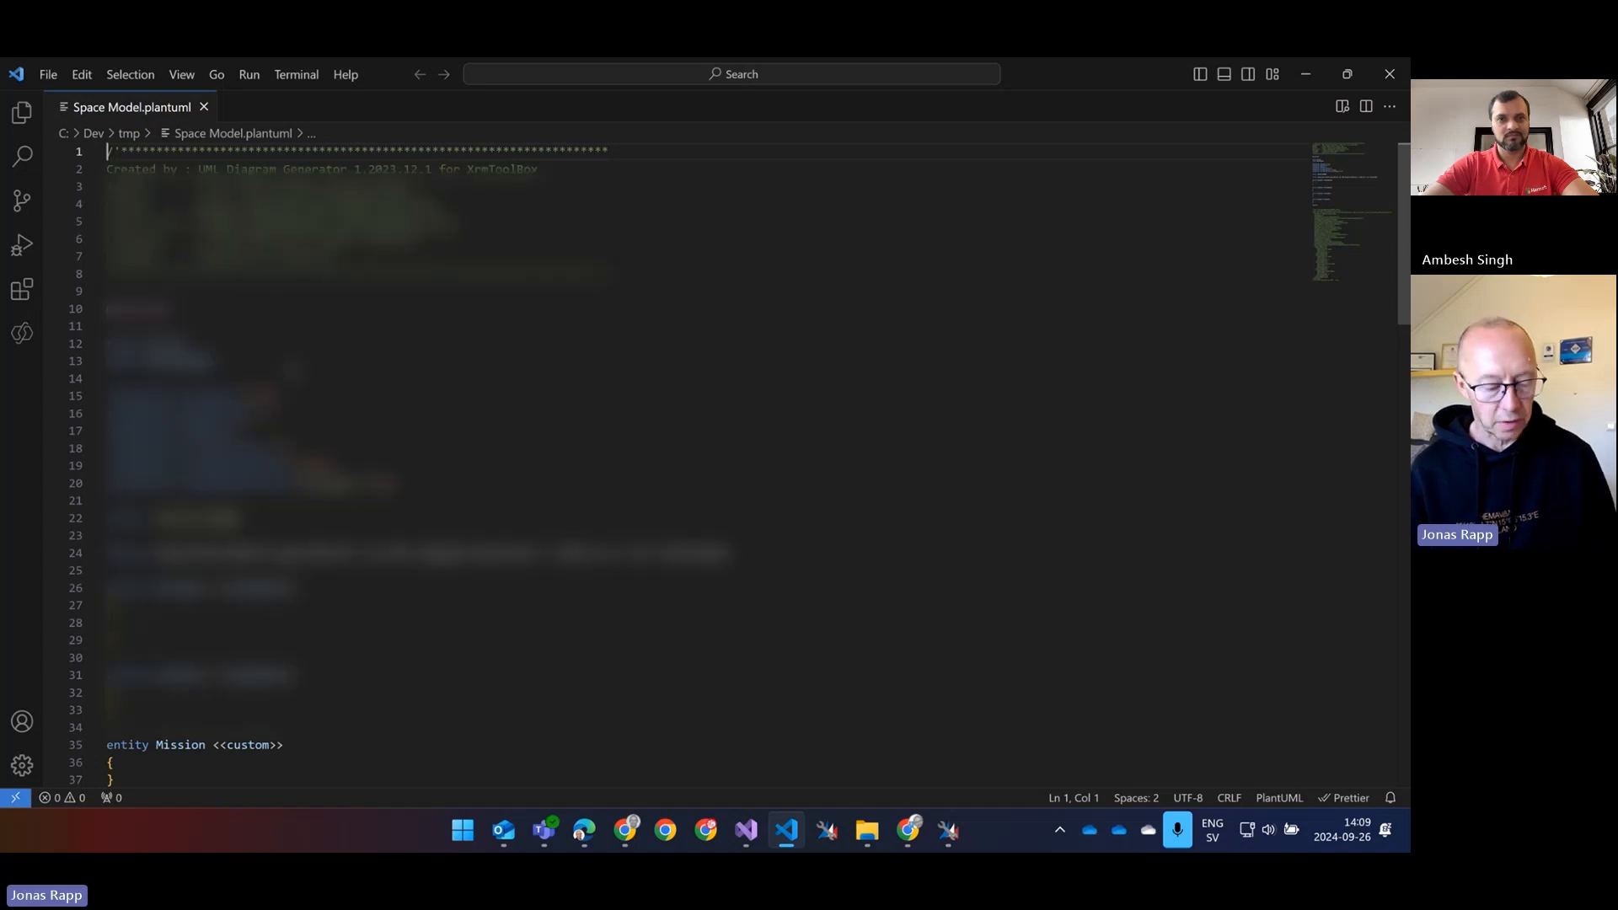
Switch to the browser and review the jonasr.app/uml page up to the section on getting started with PlantUML and its VS Code extension
key(alt+Tab)
key(alt+Tab)
key(alt+Tab)
key(alt+Tab)
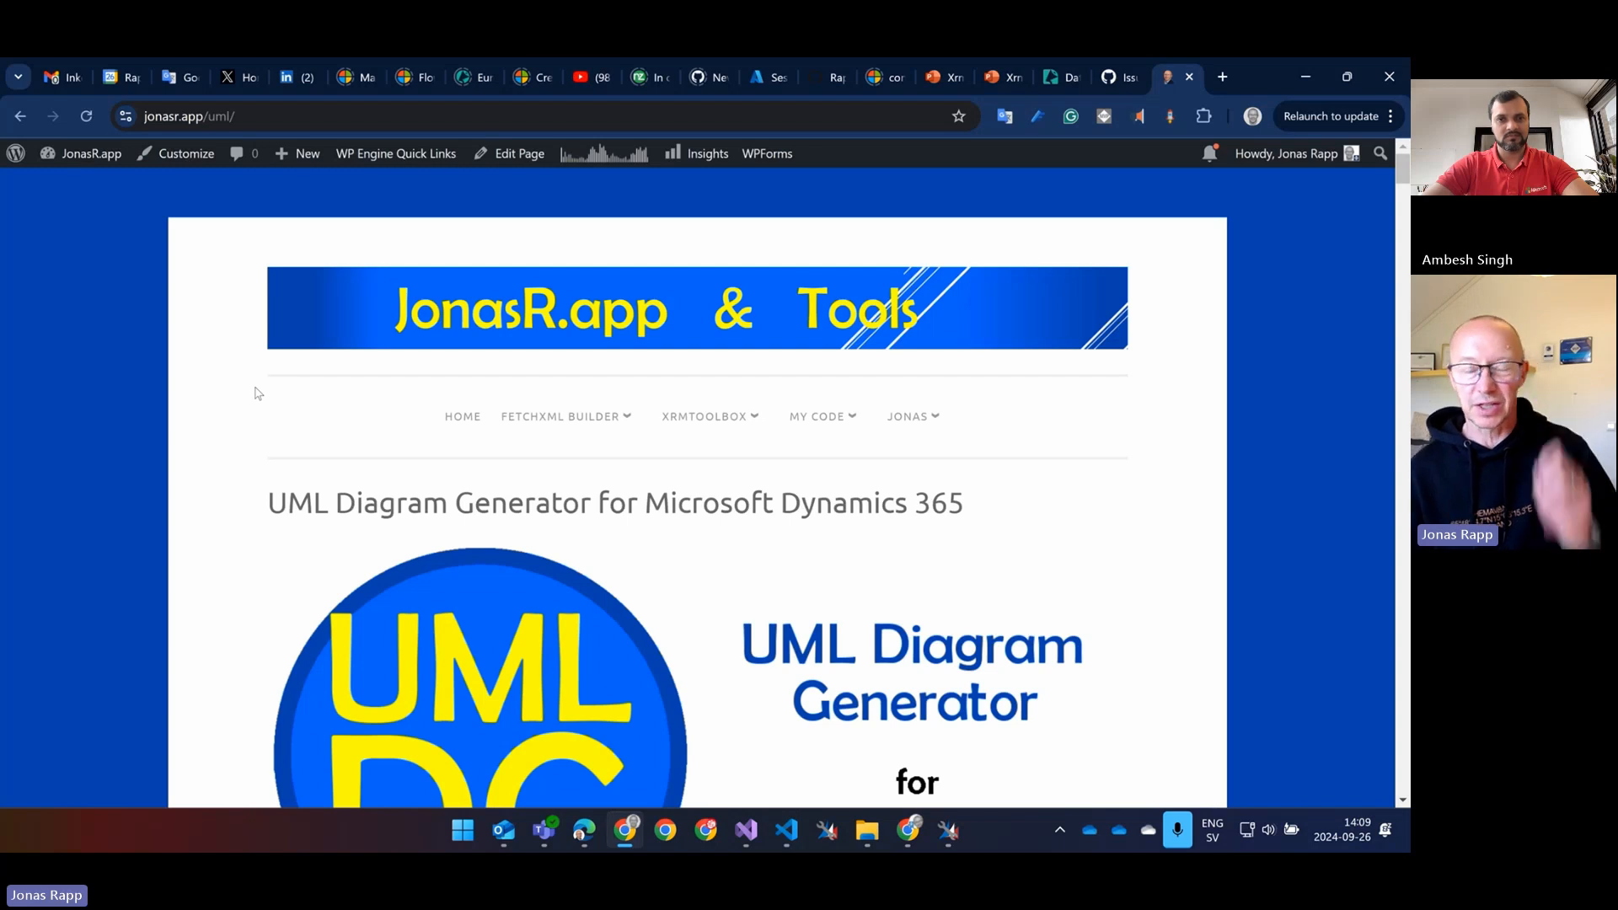
scroll(257, 393, down, 10)
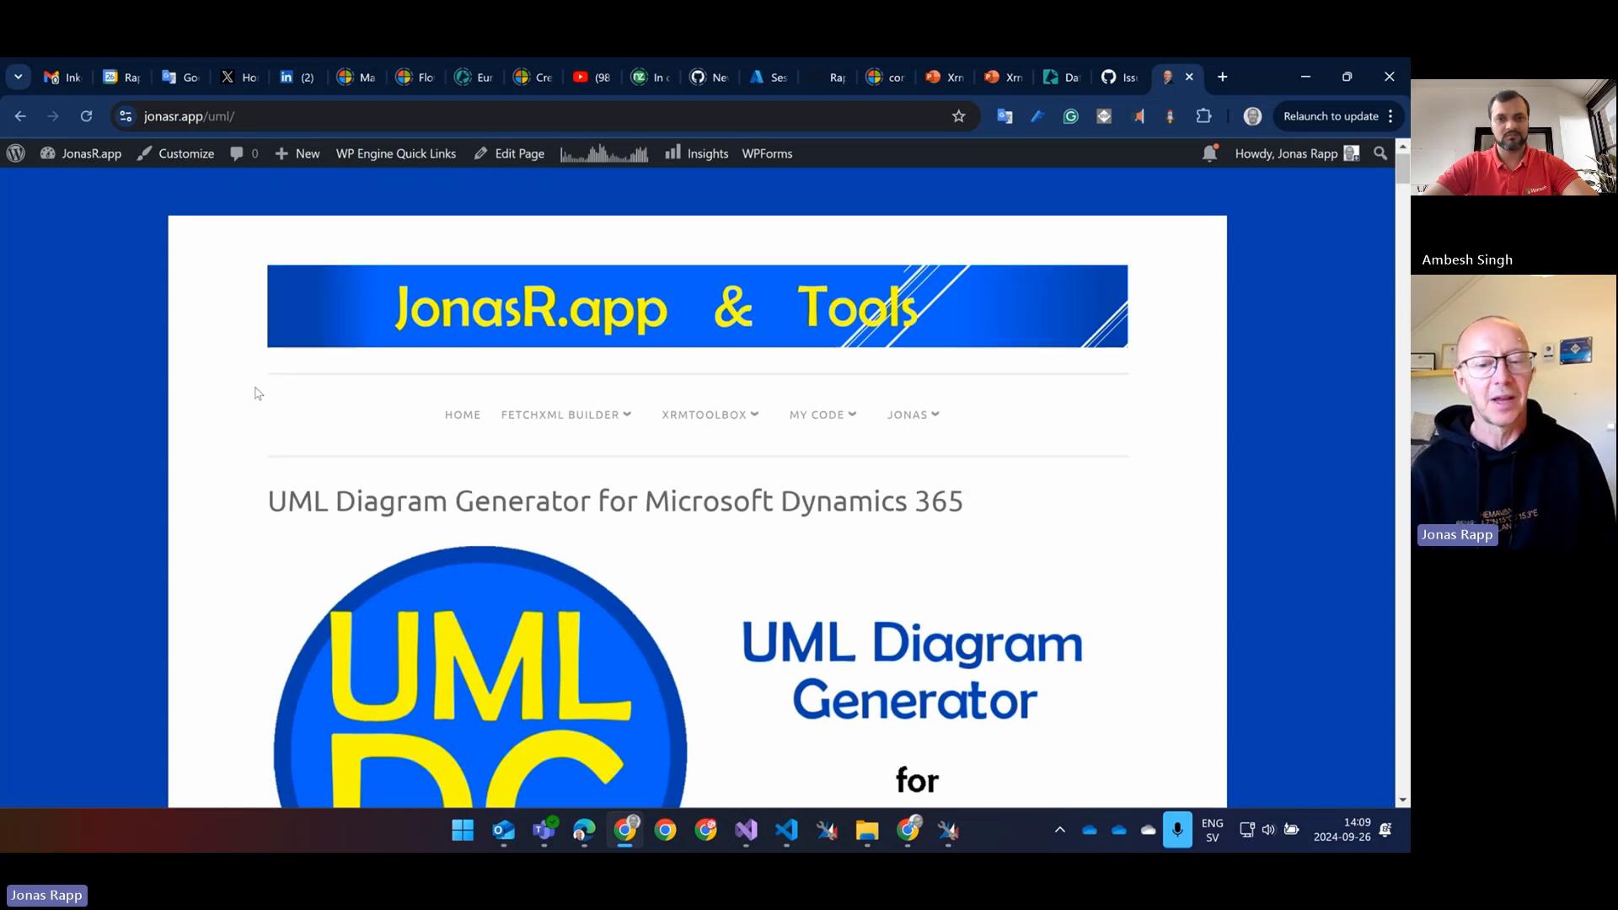
scroll(257, 392, down, 15)
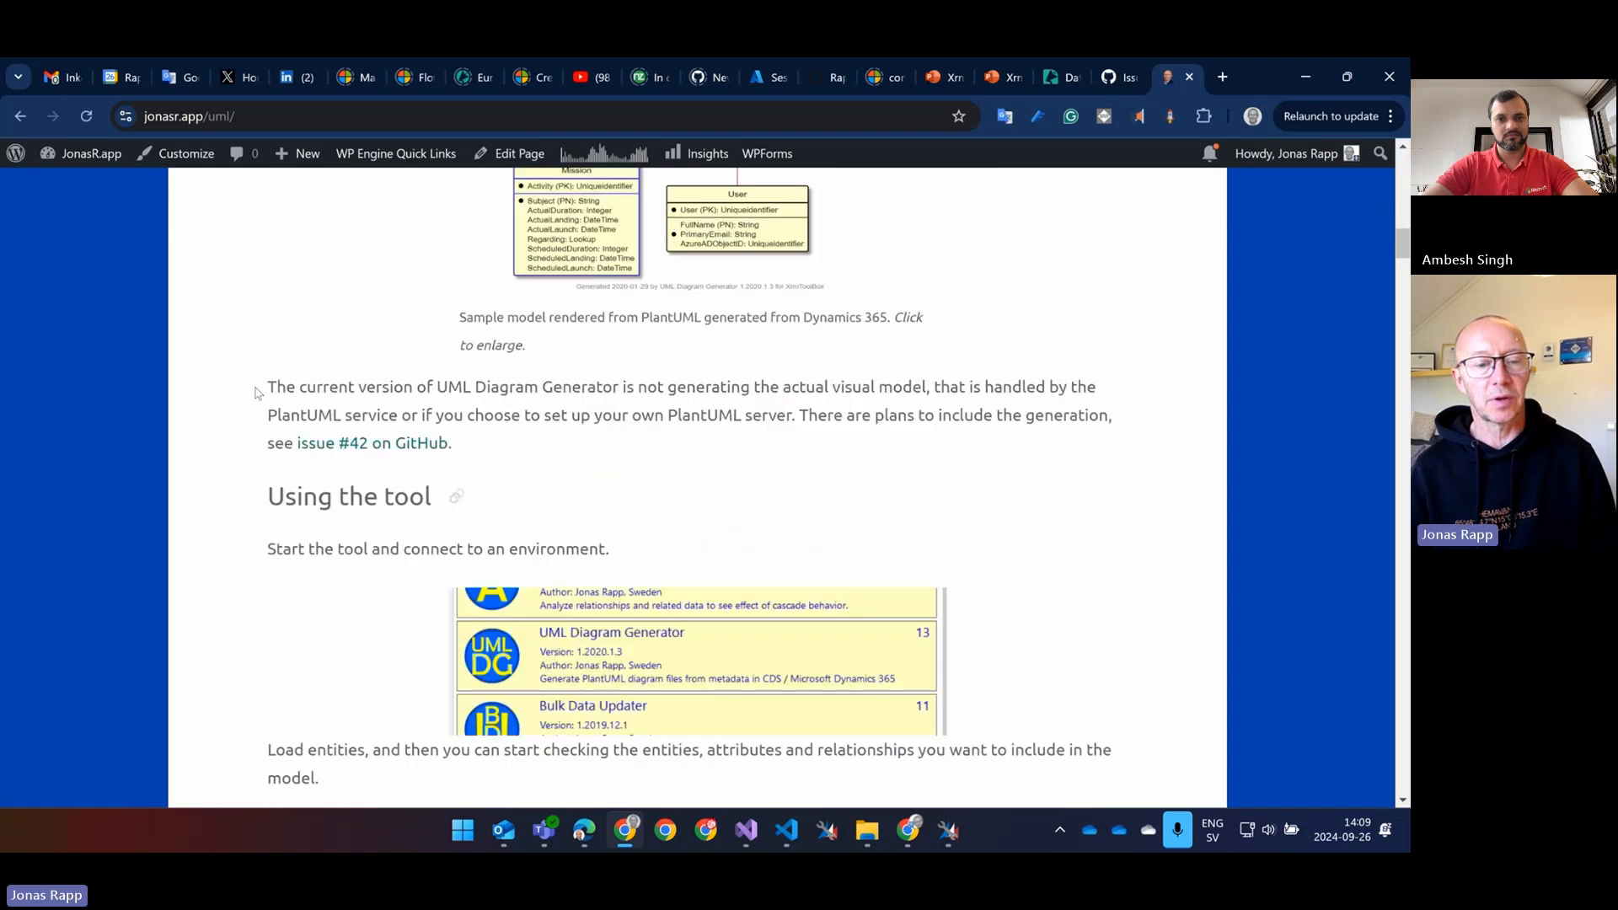
scroll(257, 393, down, 3)
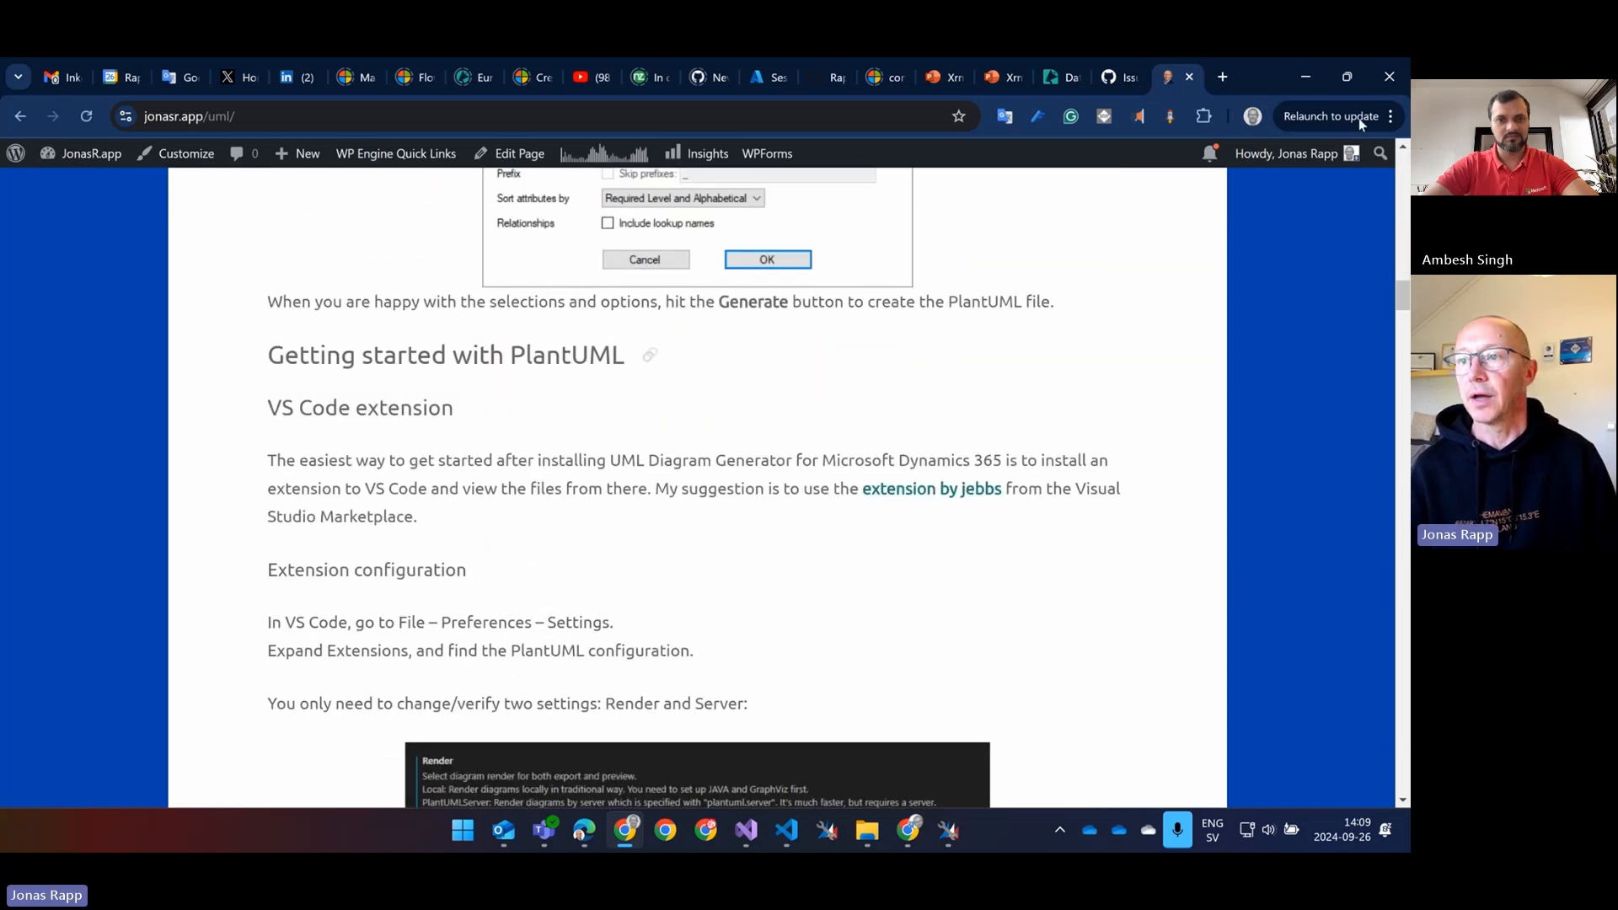
Return to Visual Studio Code and preview the current diagram of Space Model.plantuml
click(1312, 80)
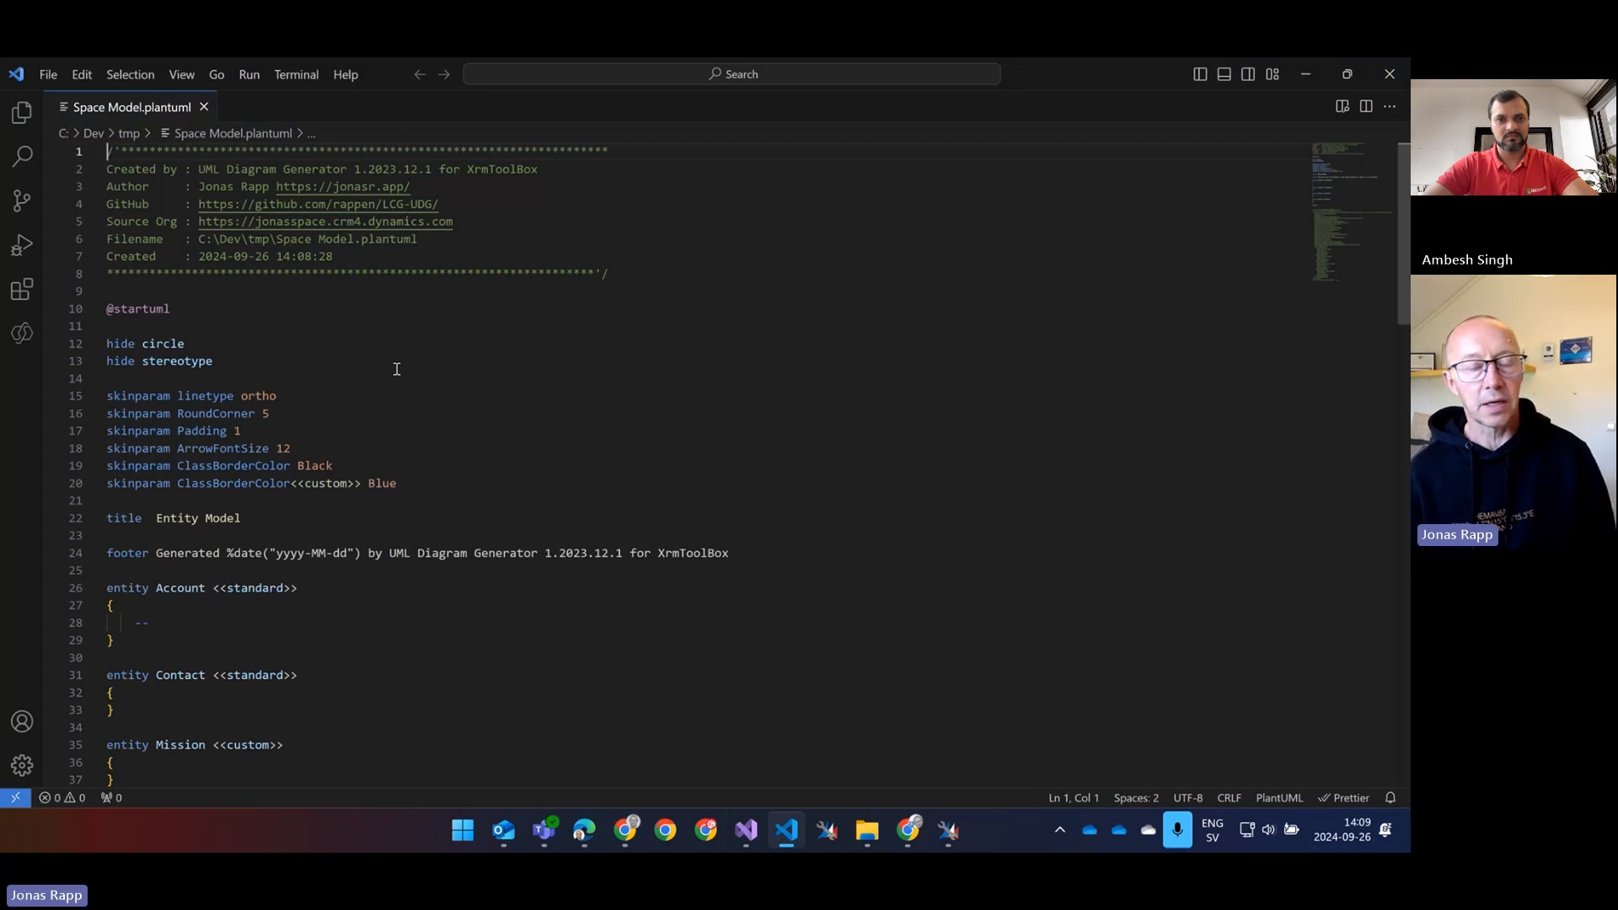
right_click(317, 363)
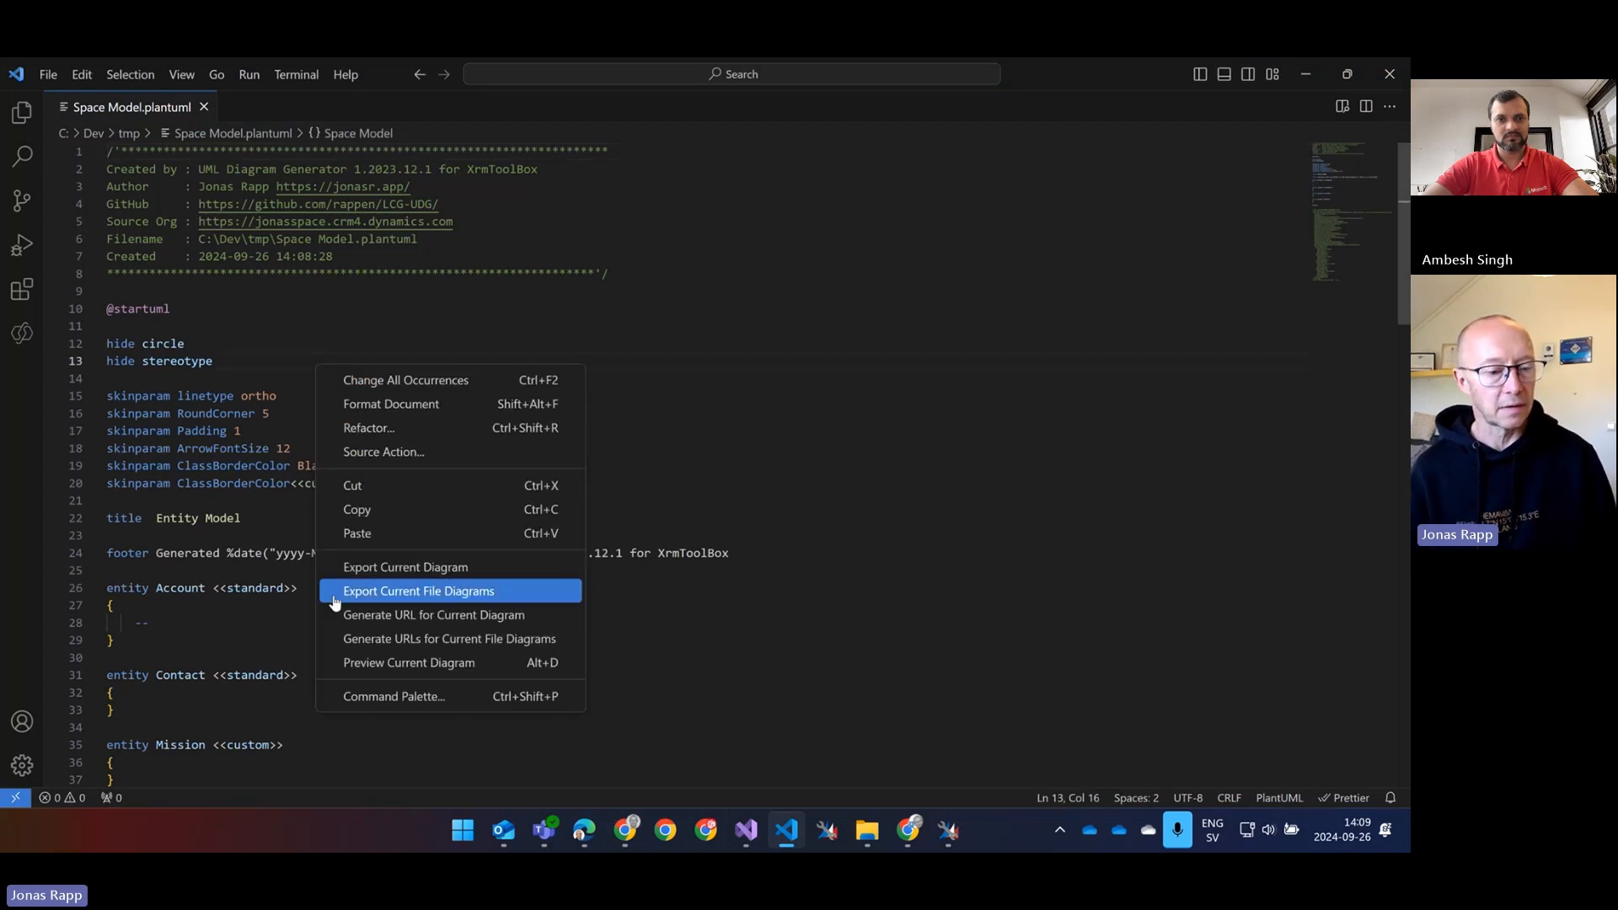
click(350, 664)
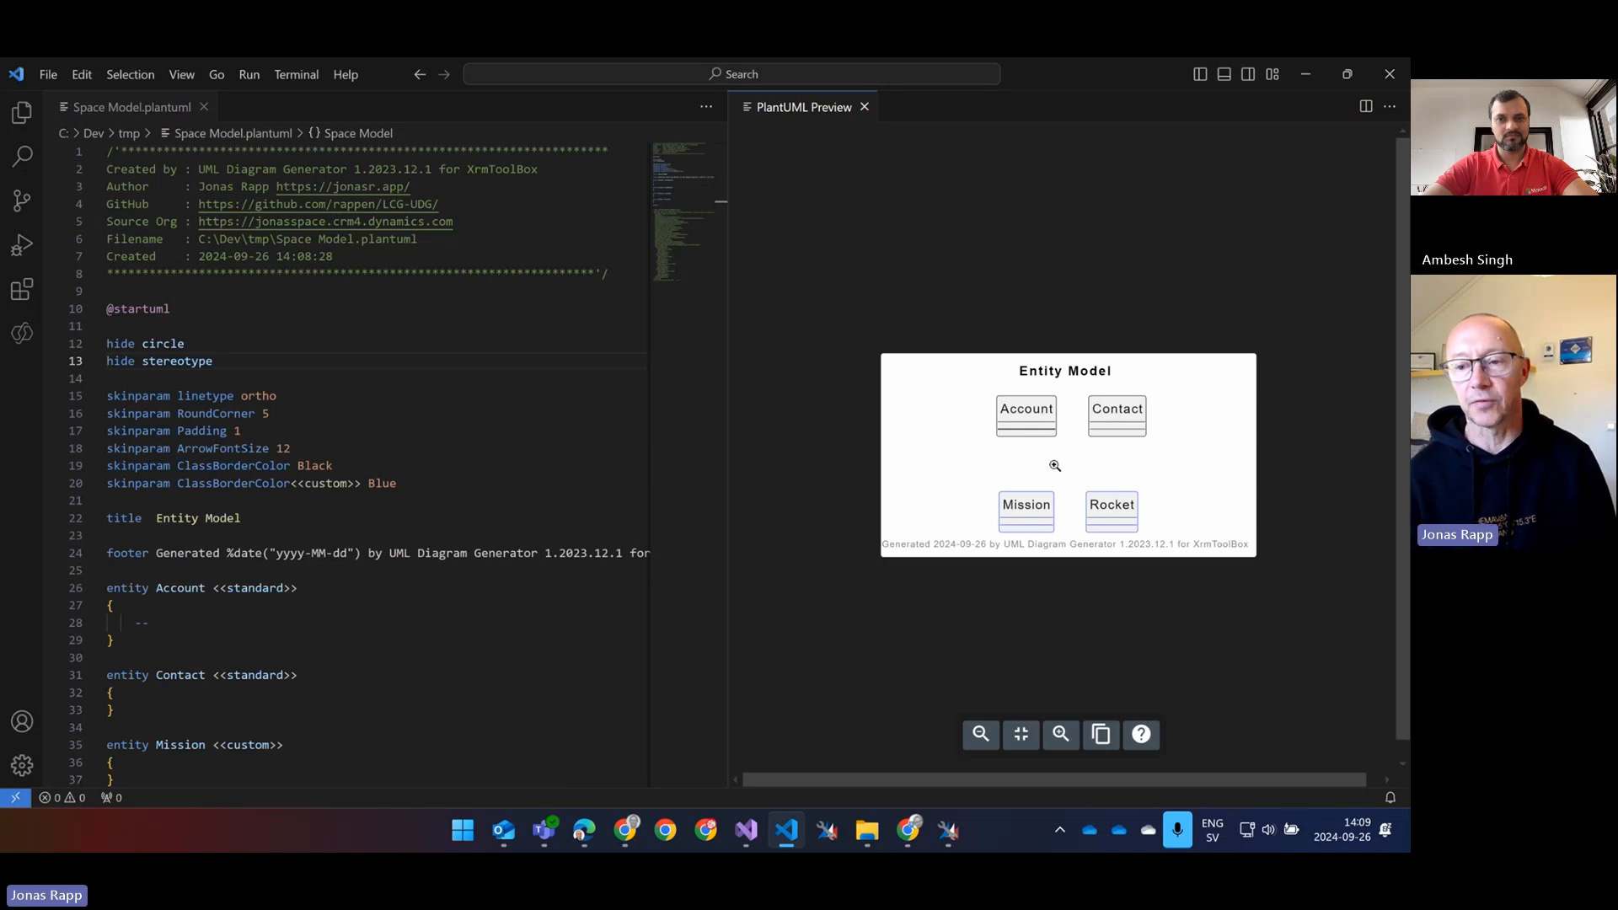
Switch to XrmToolBox and include the Account and Account Name attributes of the Account entity
key(alt+Tab)
key(alt+Tab)
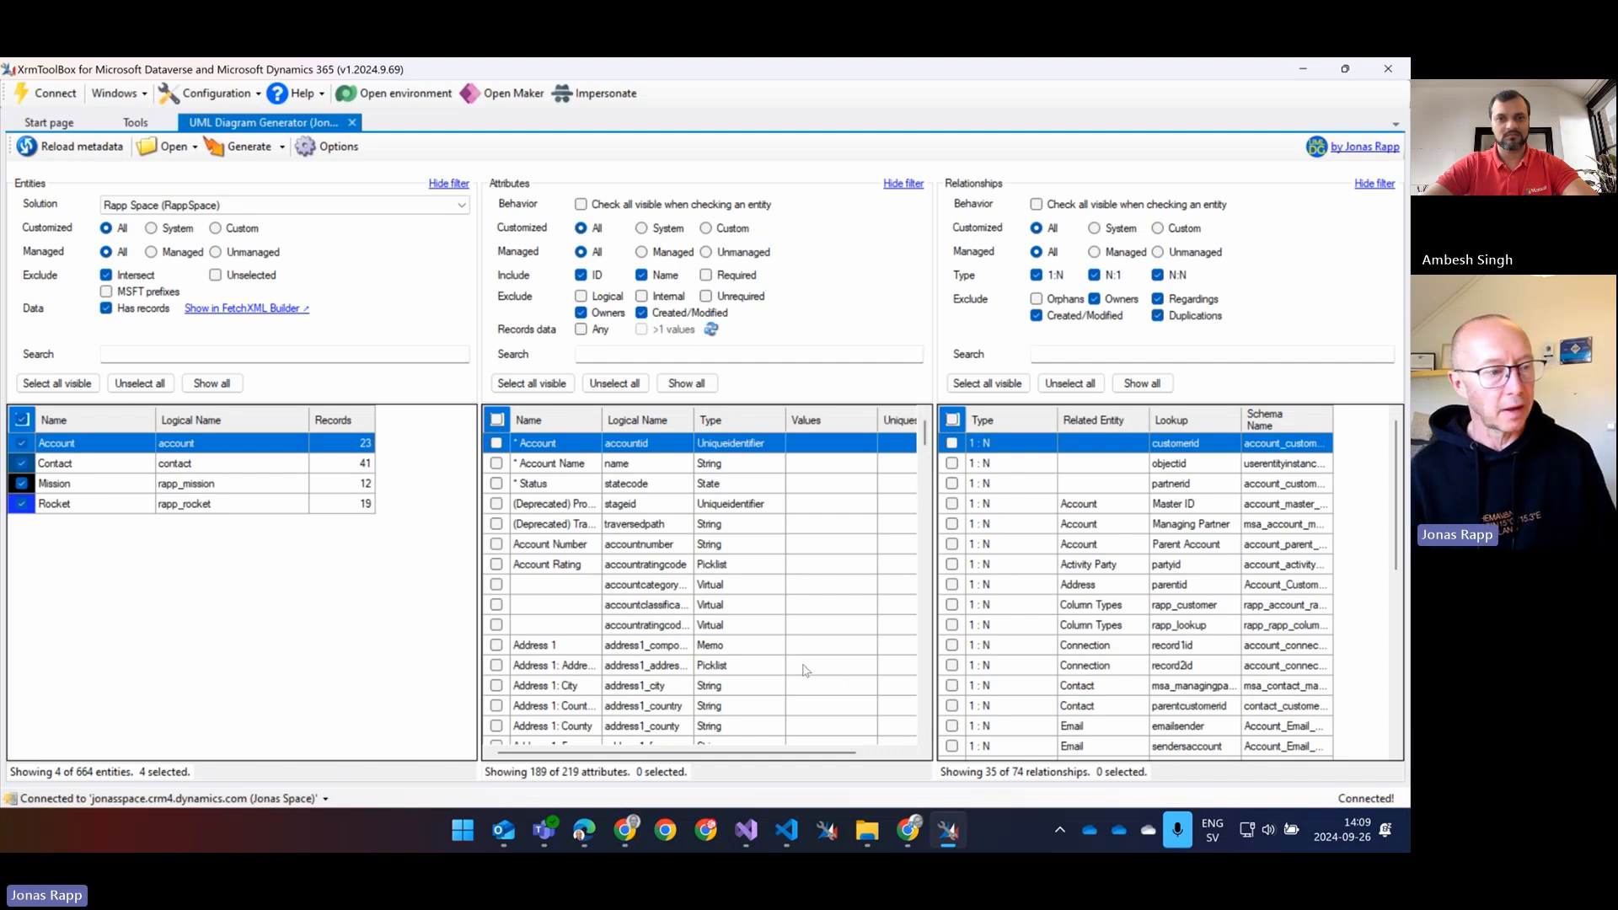
click(498, 445)
click(495, 465)
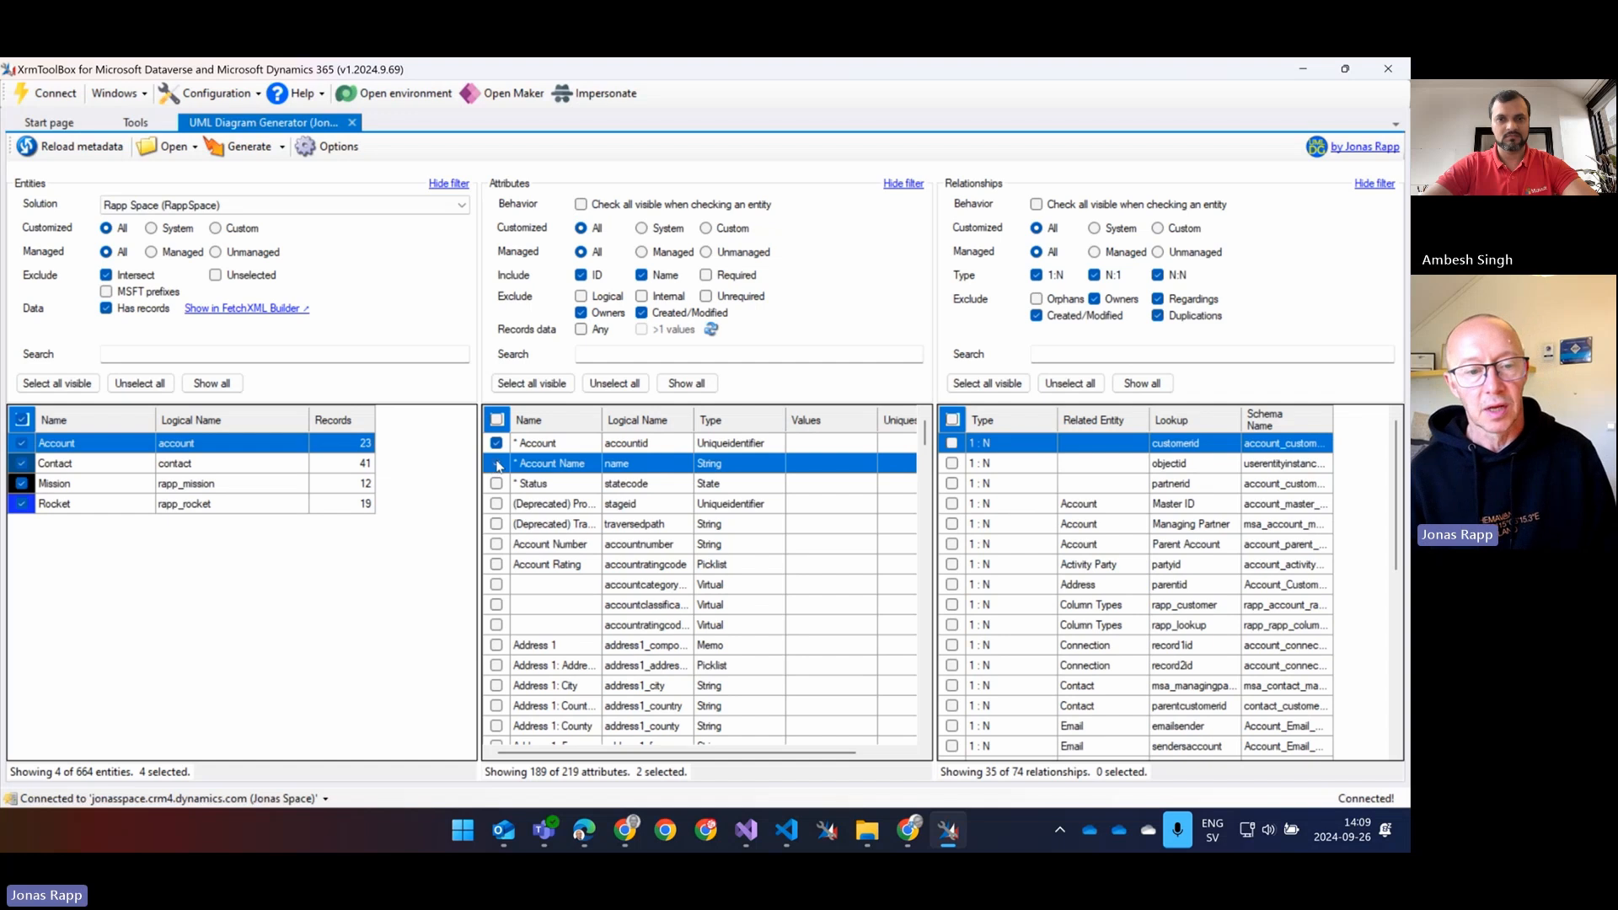
Include the Contact and Full Name attributes of the Contact entity
click(84, 464)
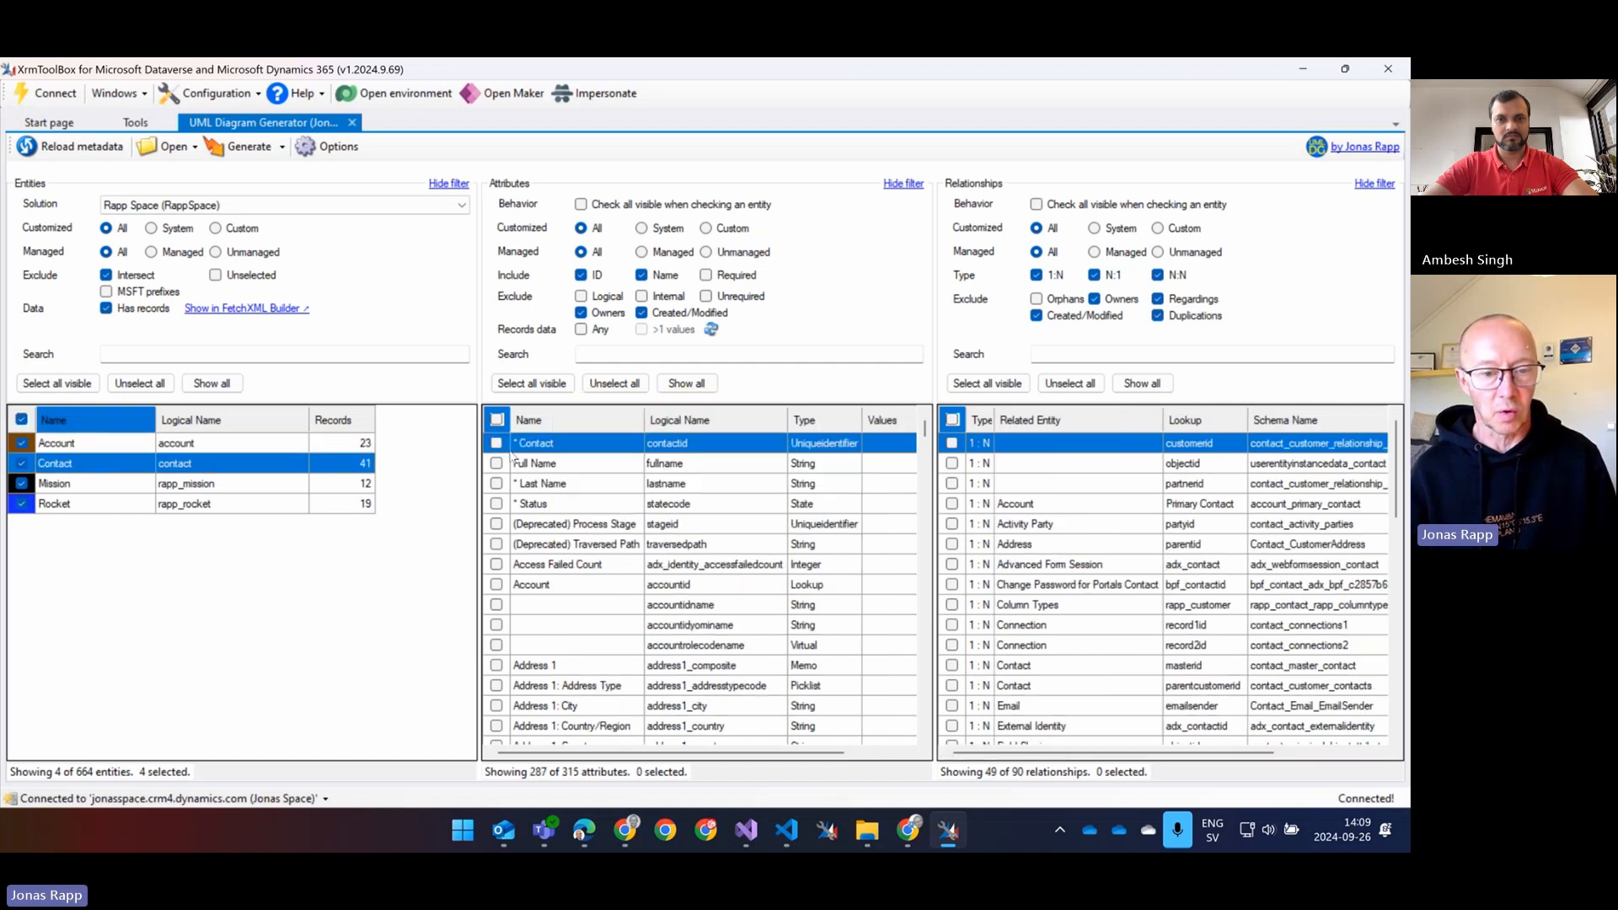
click(497, 442)
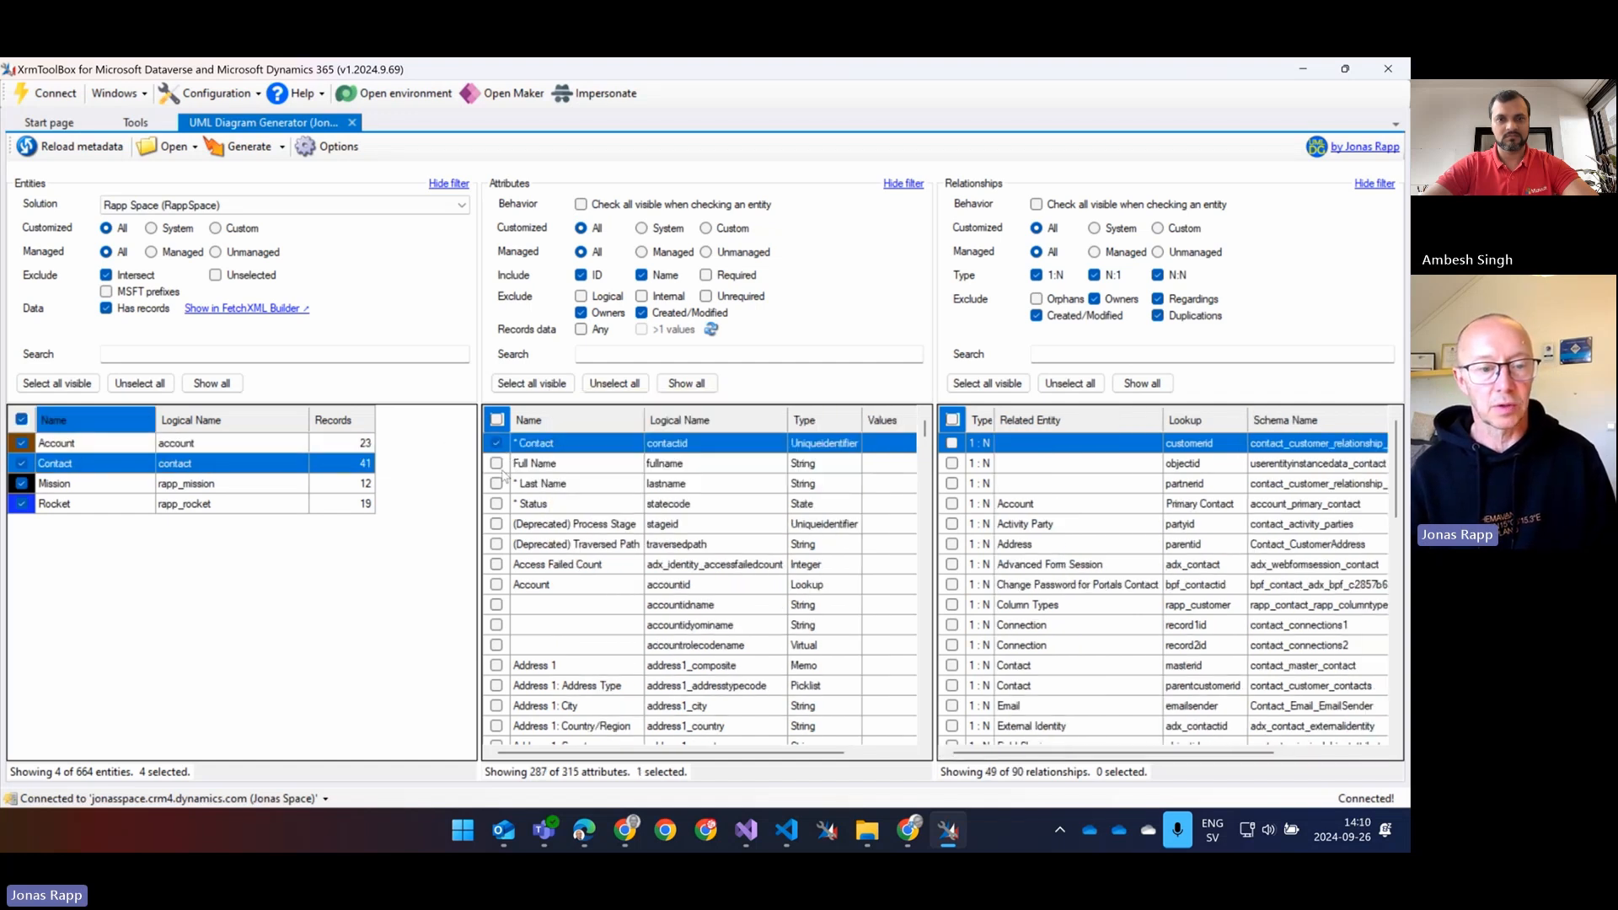
click(497, 463)
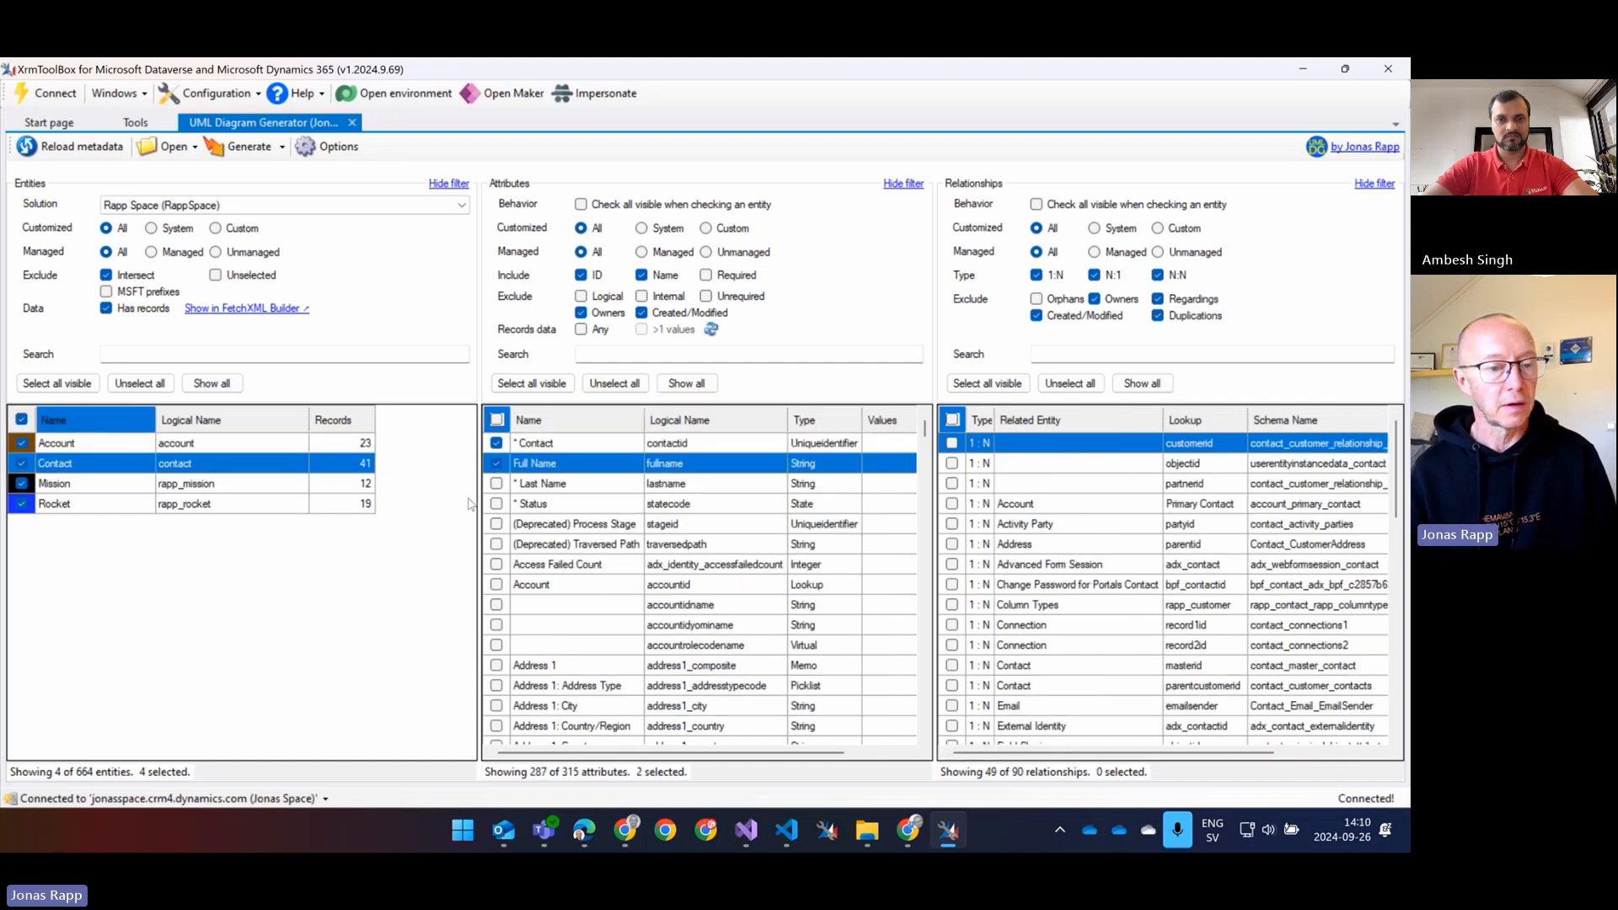
Show the Rocket entity's attributes and filter them to unmanaged ones, excluding logical and internal attributes
click(153, 504)
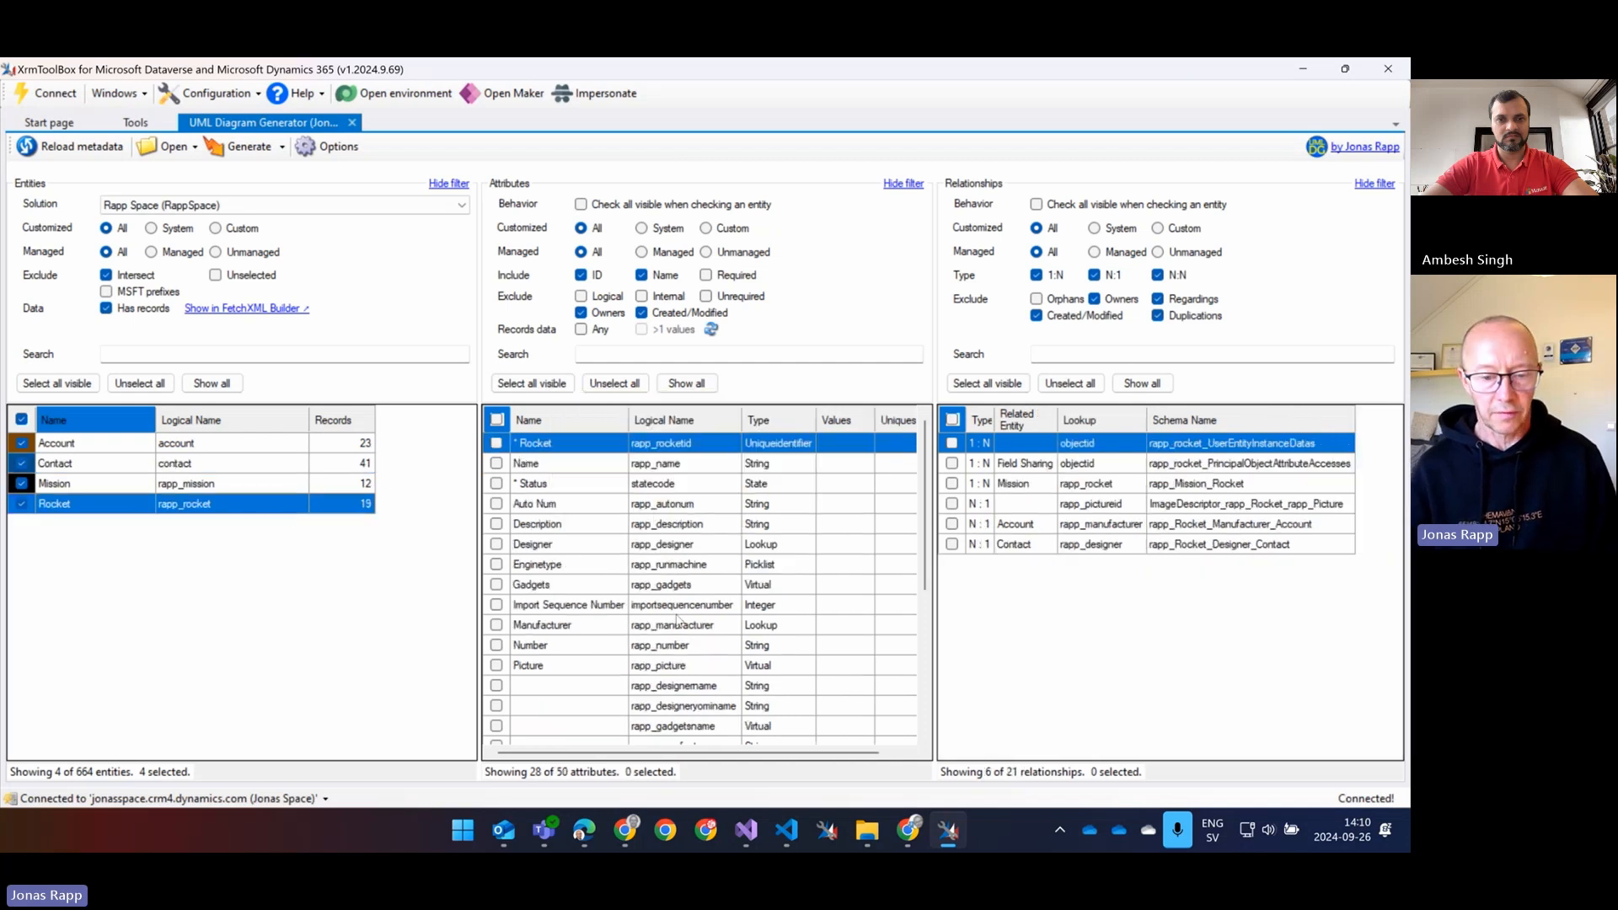
scroll(679, 622, down, 4)
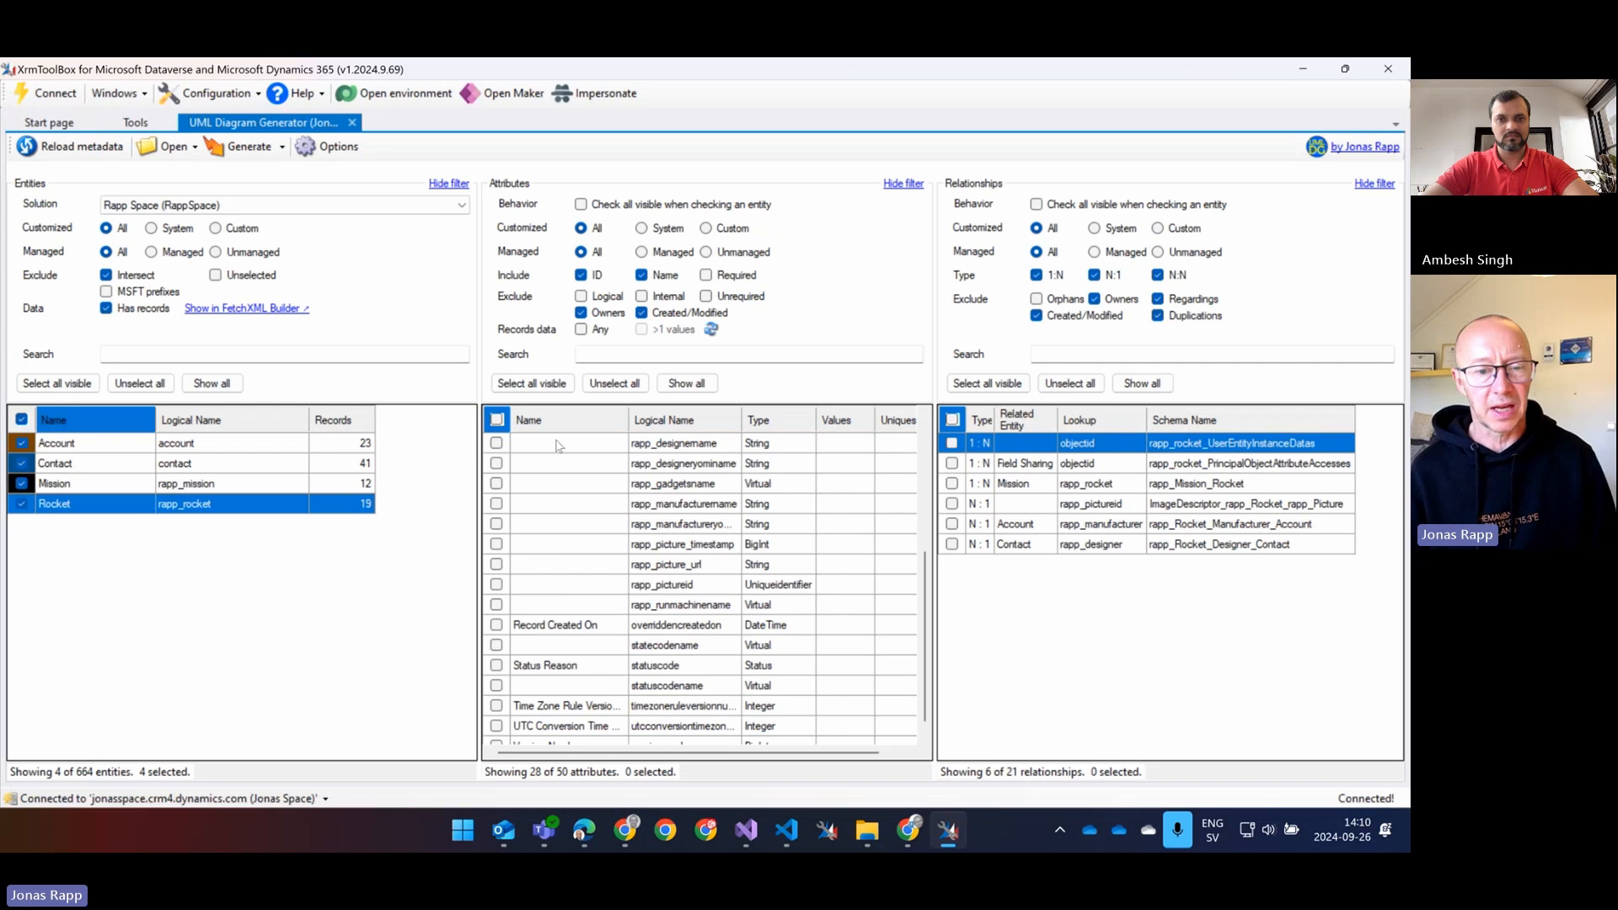
scroll(565, 455, up, 1)
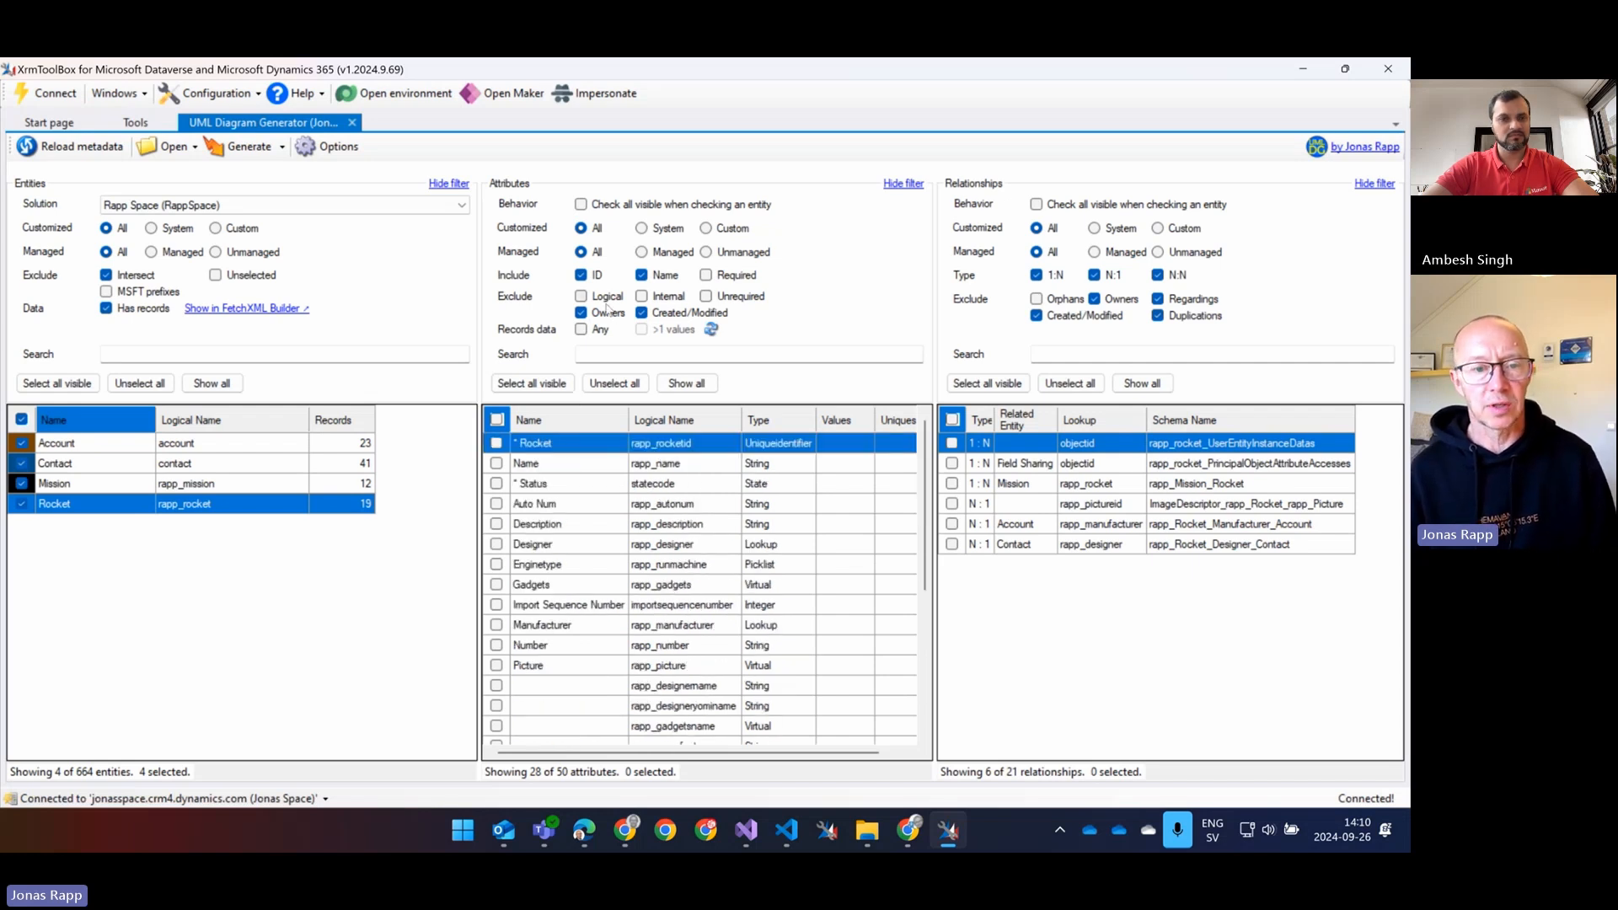
click(581, 295)
click(657, 299)
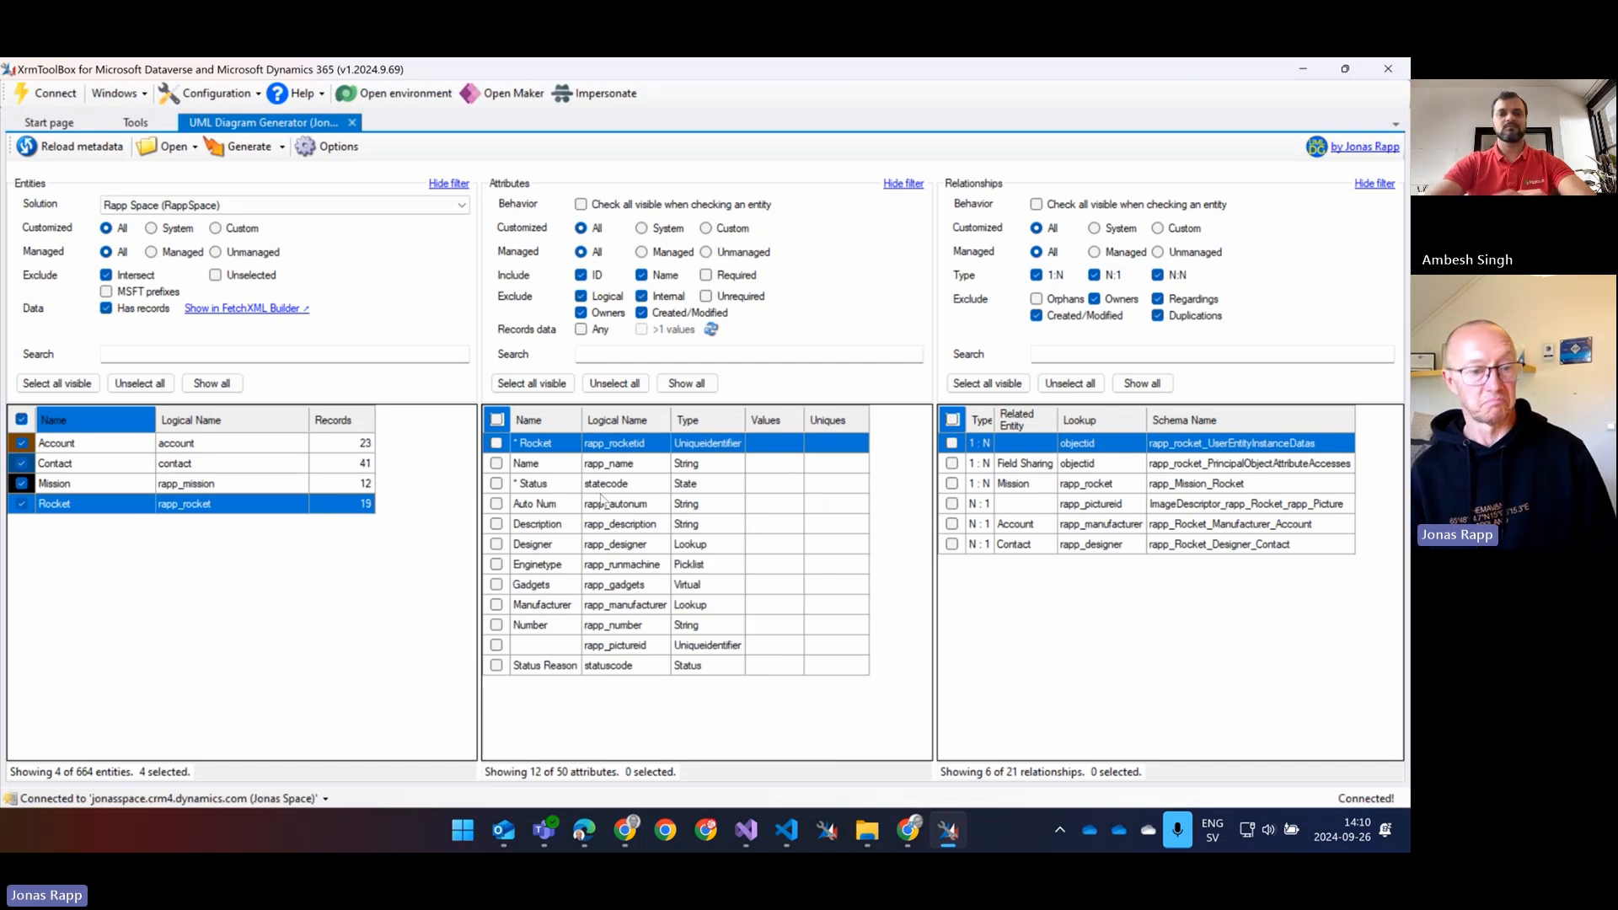
click(739, 255)
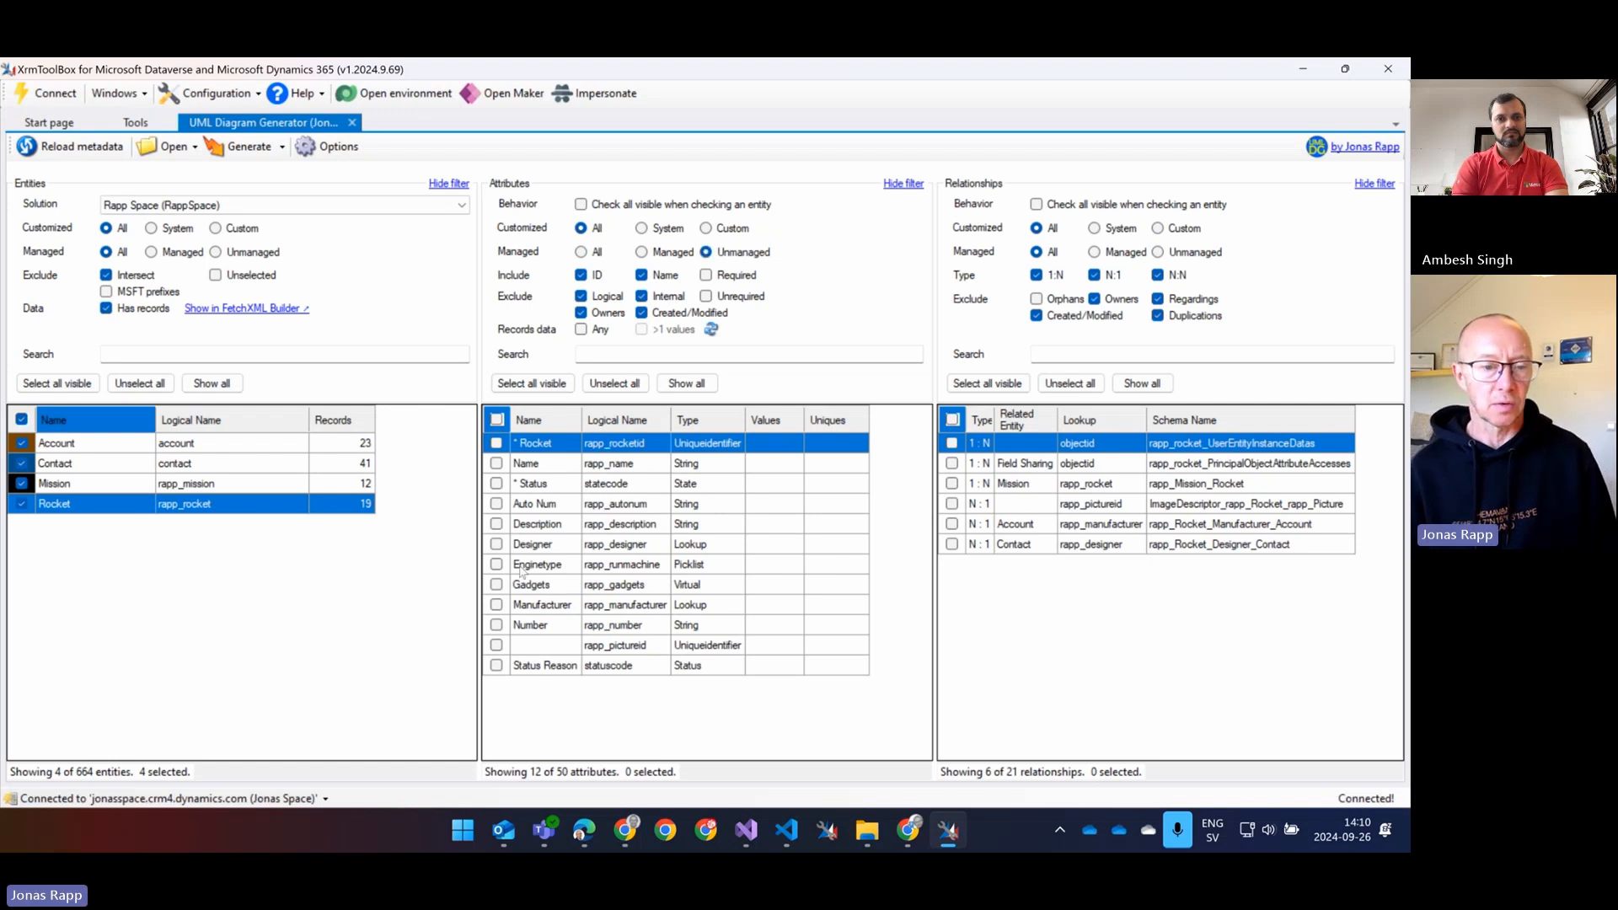
Select all visible attributes for the Rocket entity and for the Mission entity
click(497, 419)
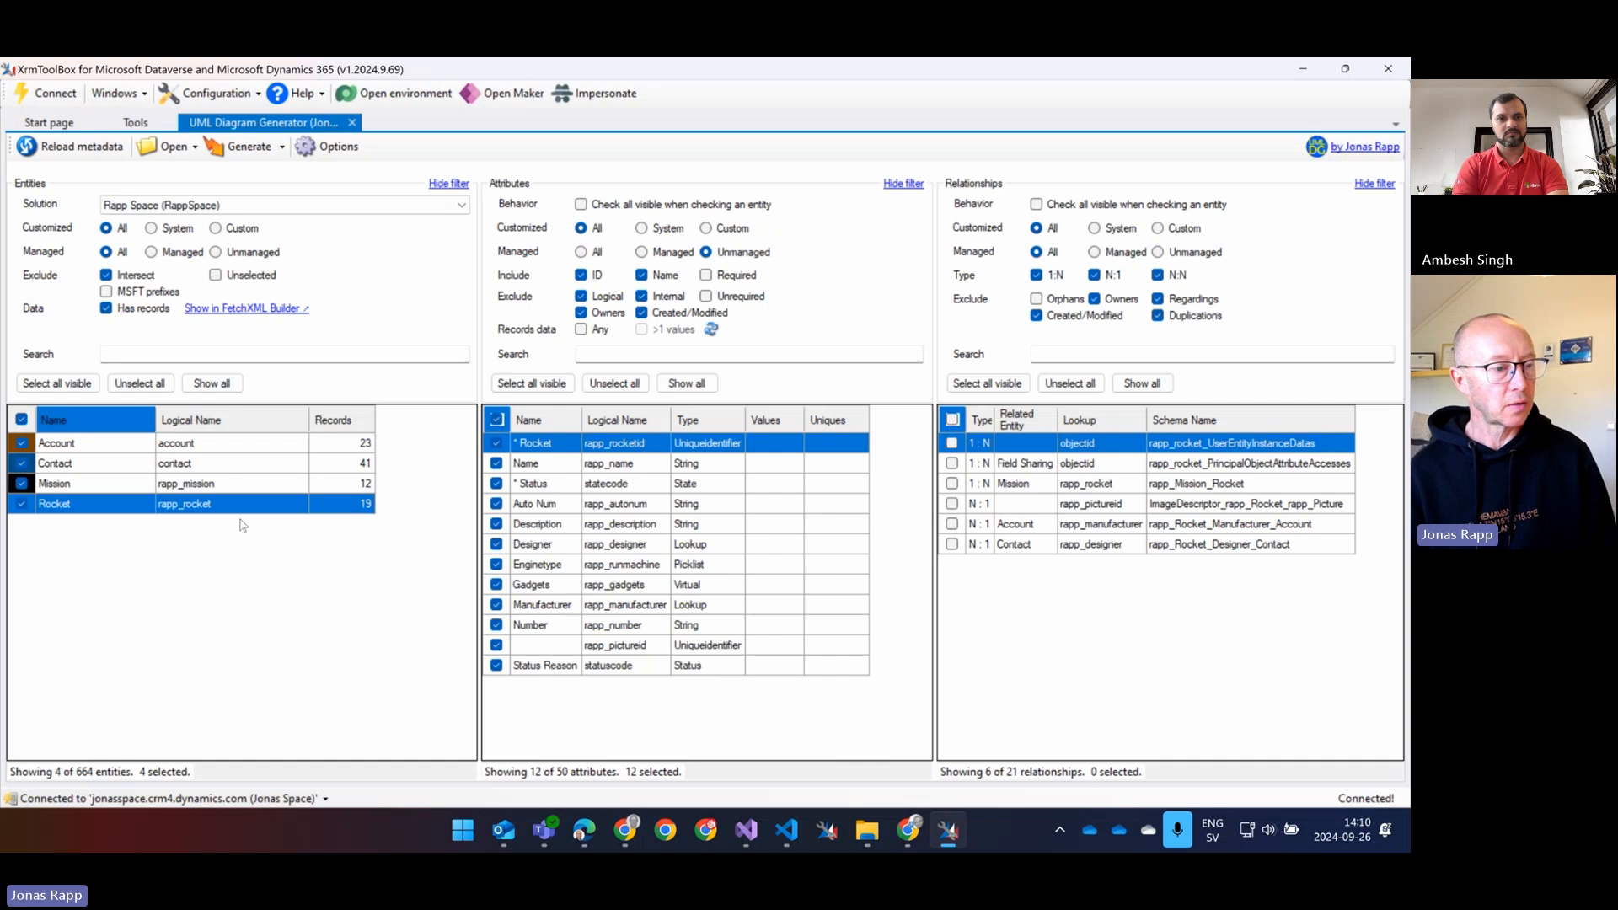
click(202, 483)
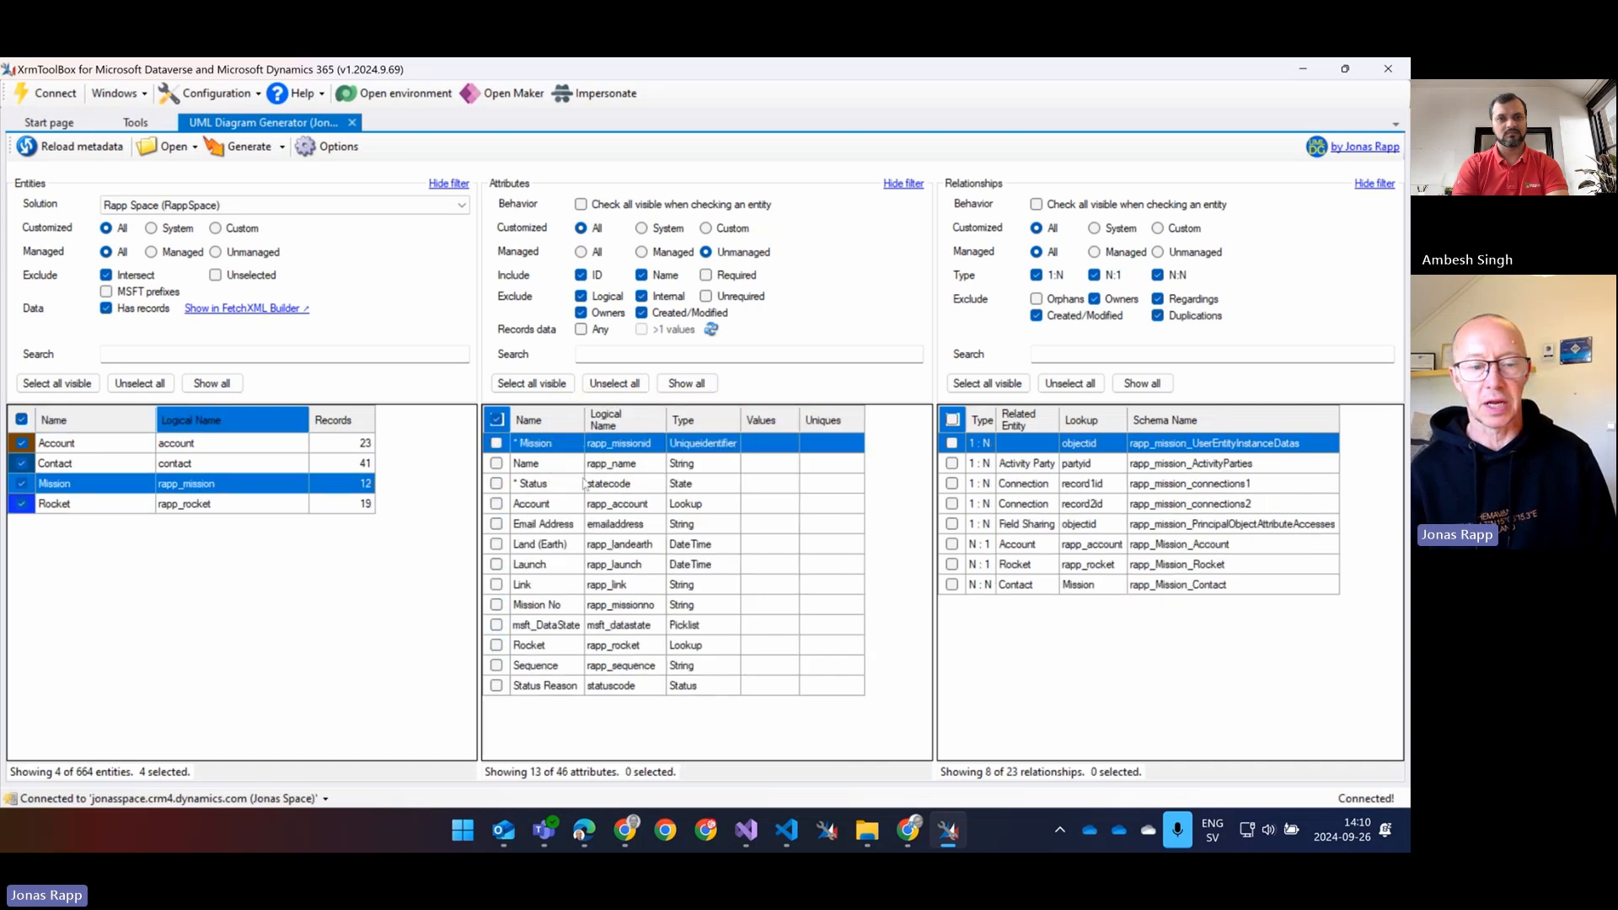
click(519, 386)
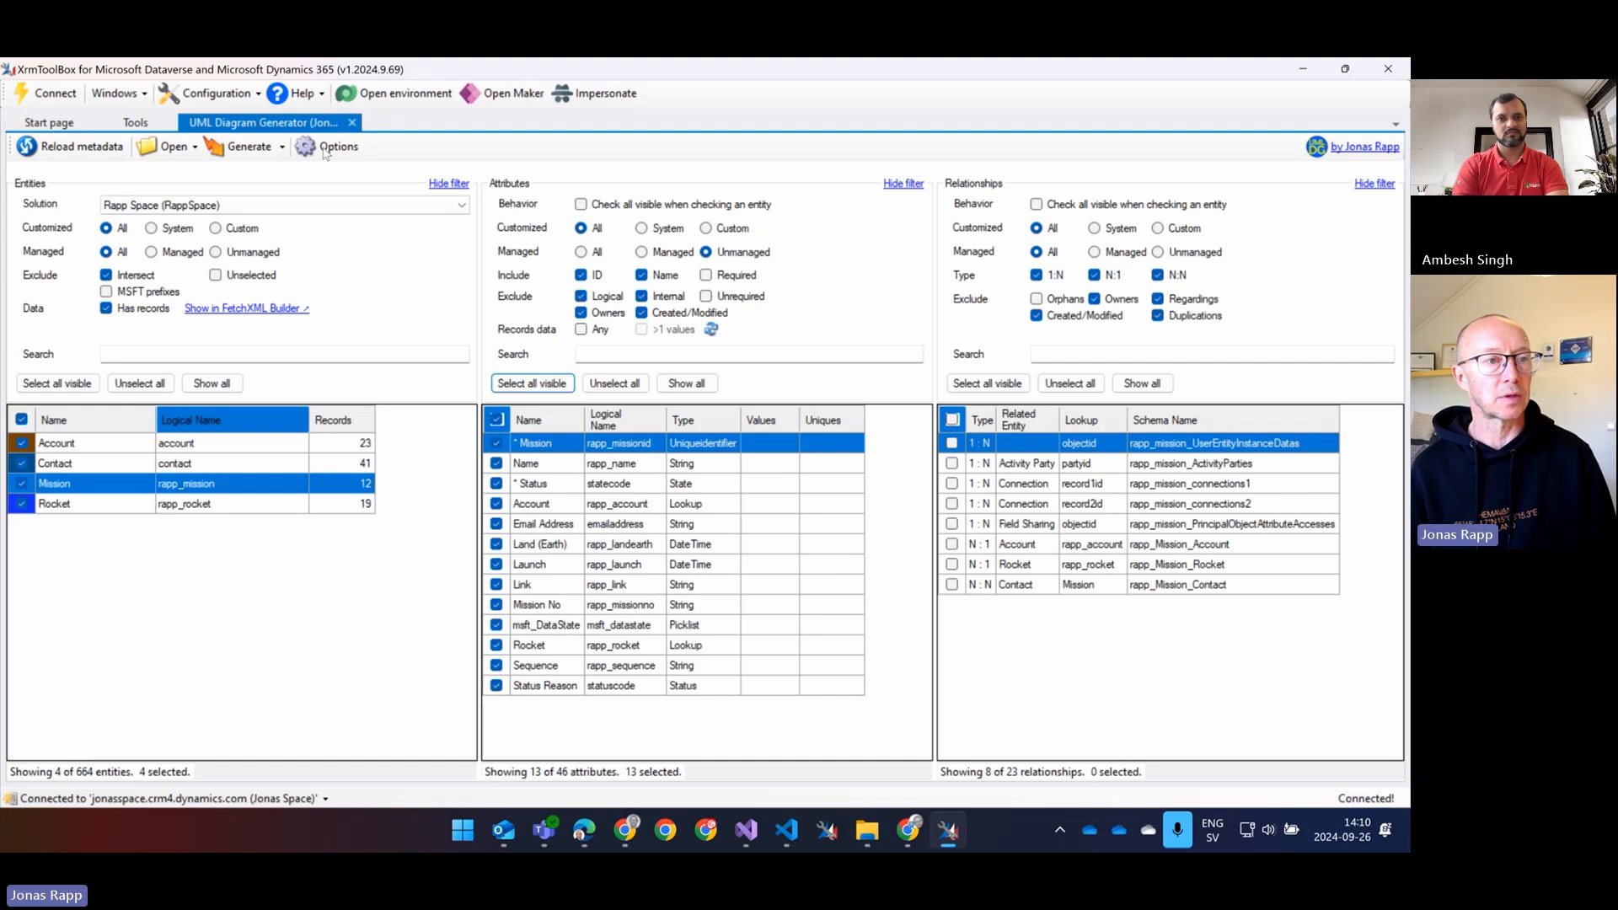
Regenerate the Space Model.plantuml file from the current selection and switch to Visual Studio Code
click(249, 148)
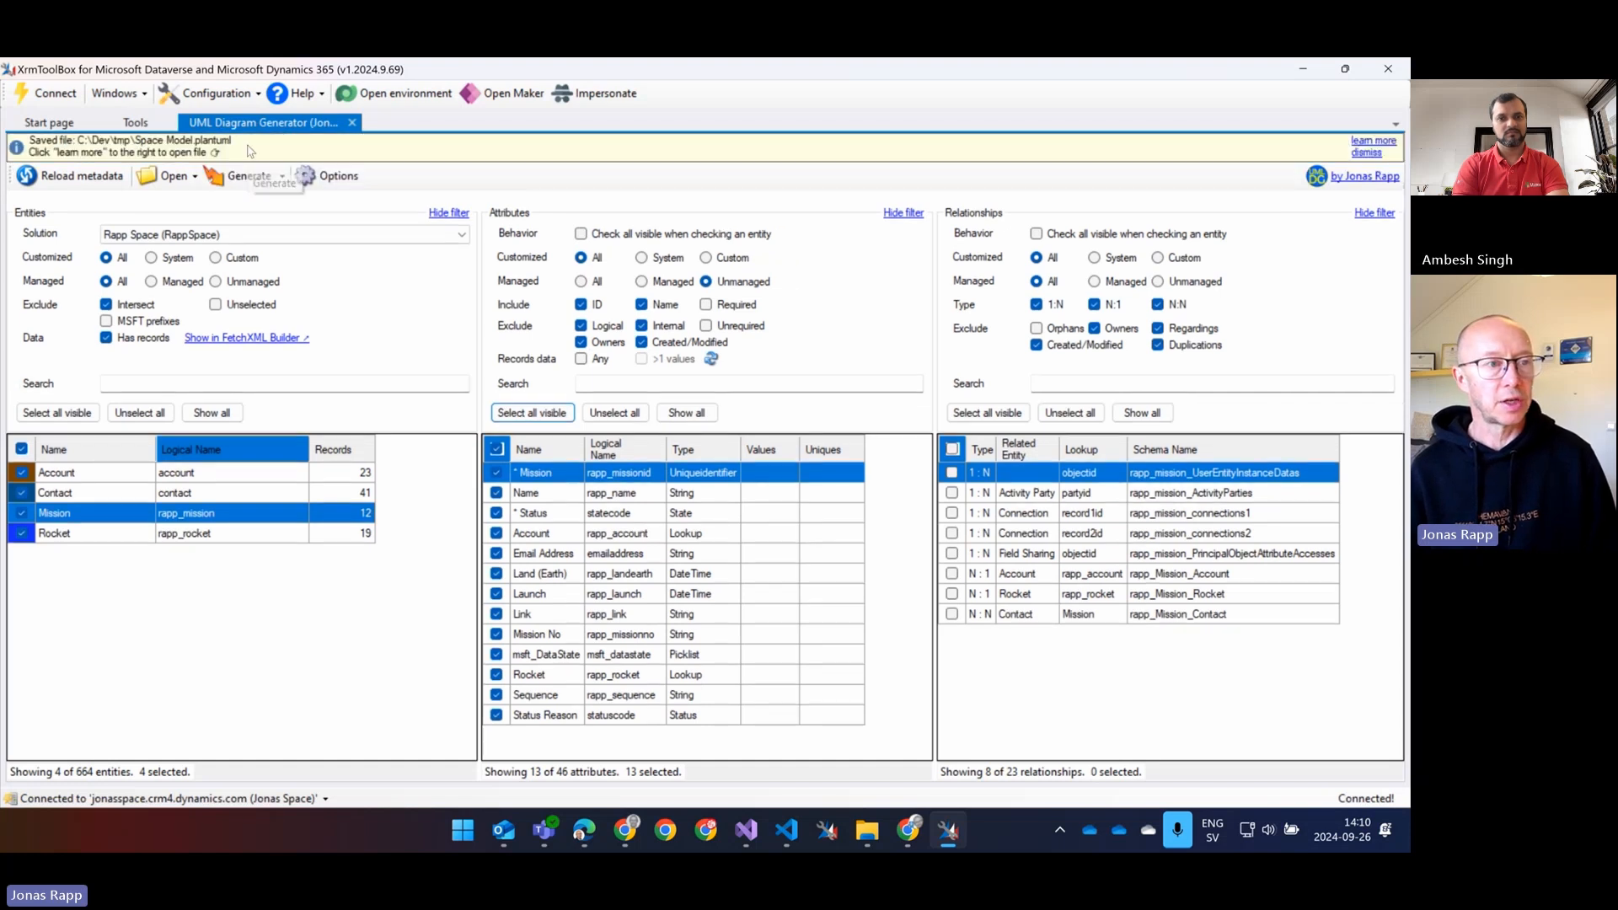
key(alt+Tab)
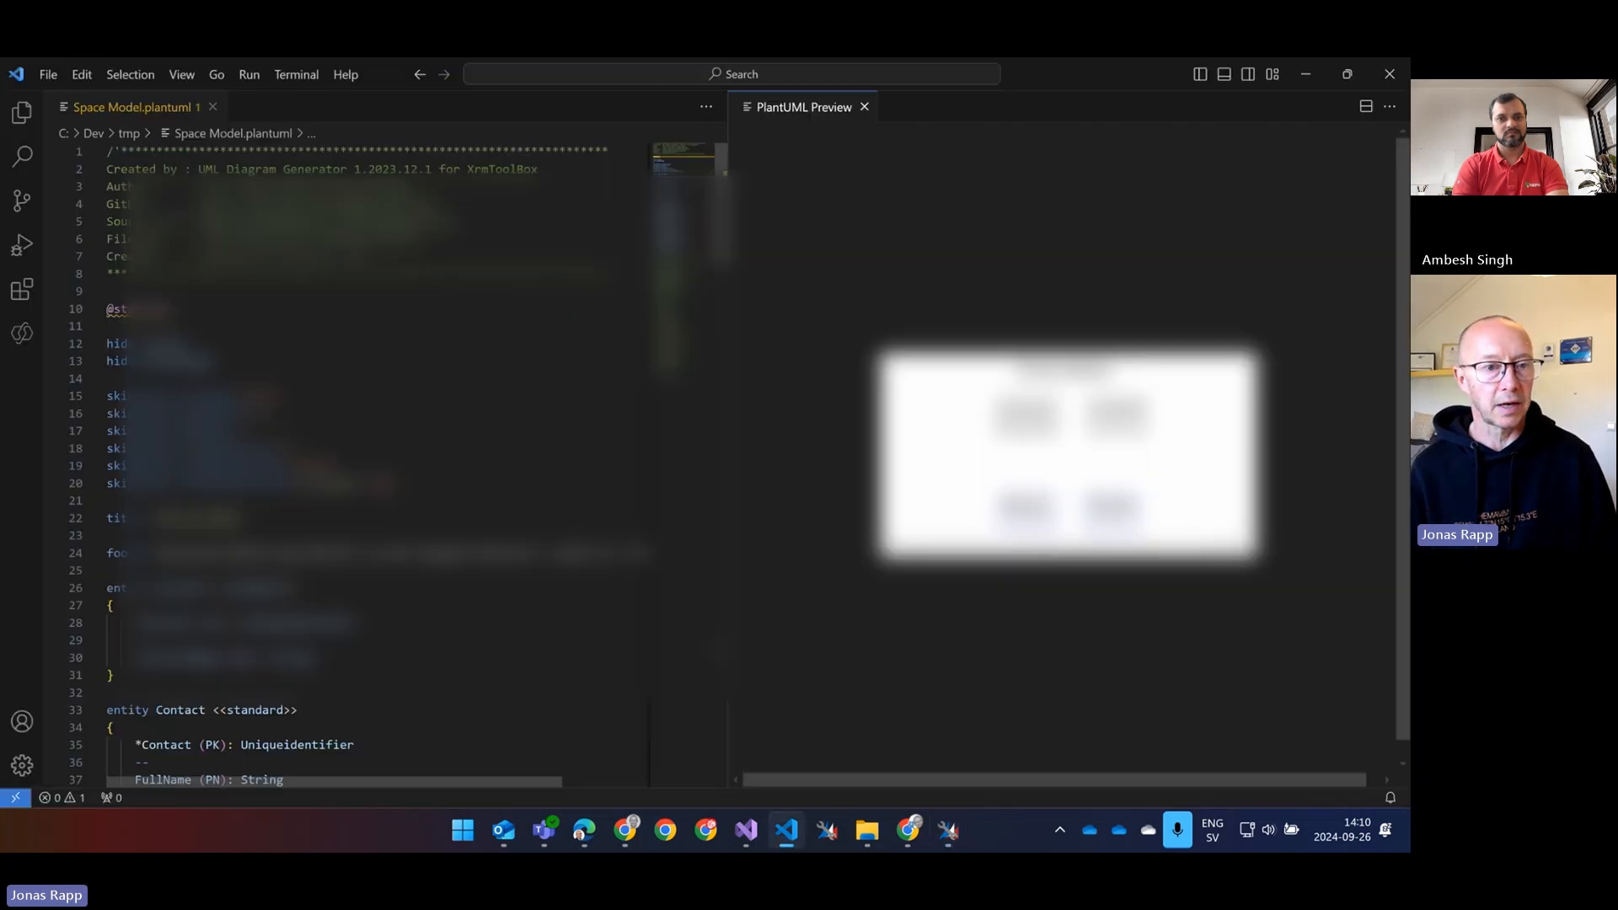
Preview the current diagram of Space Model.plantuml and widen the preview area beside the code
right_click(379, 362)
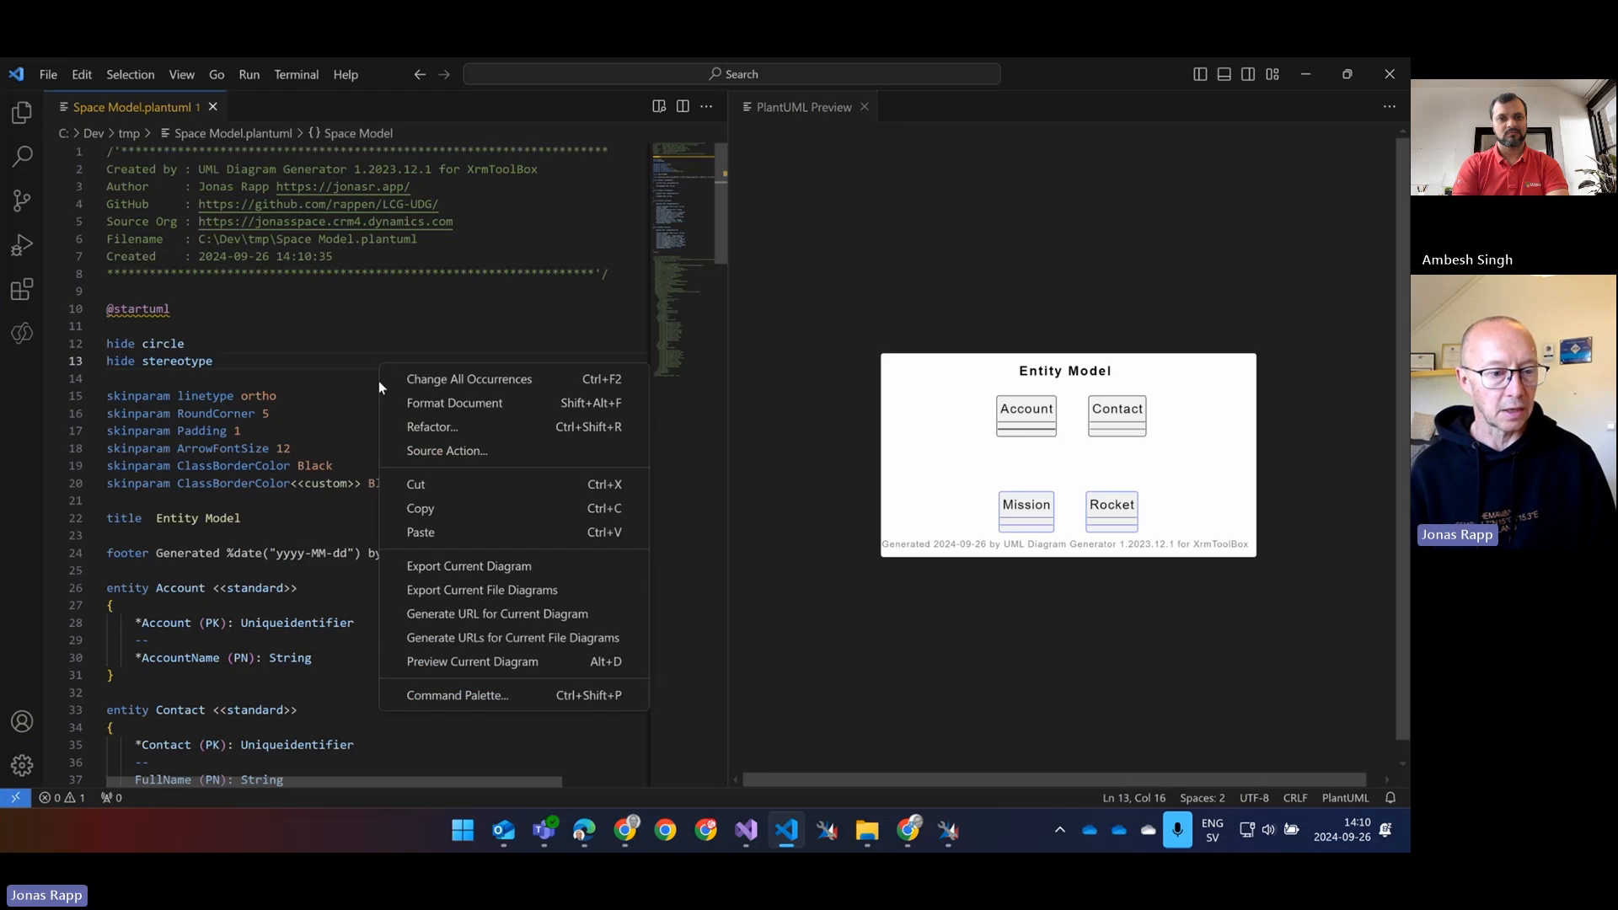
click(463, 663)
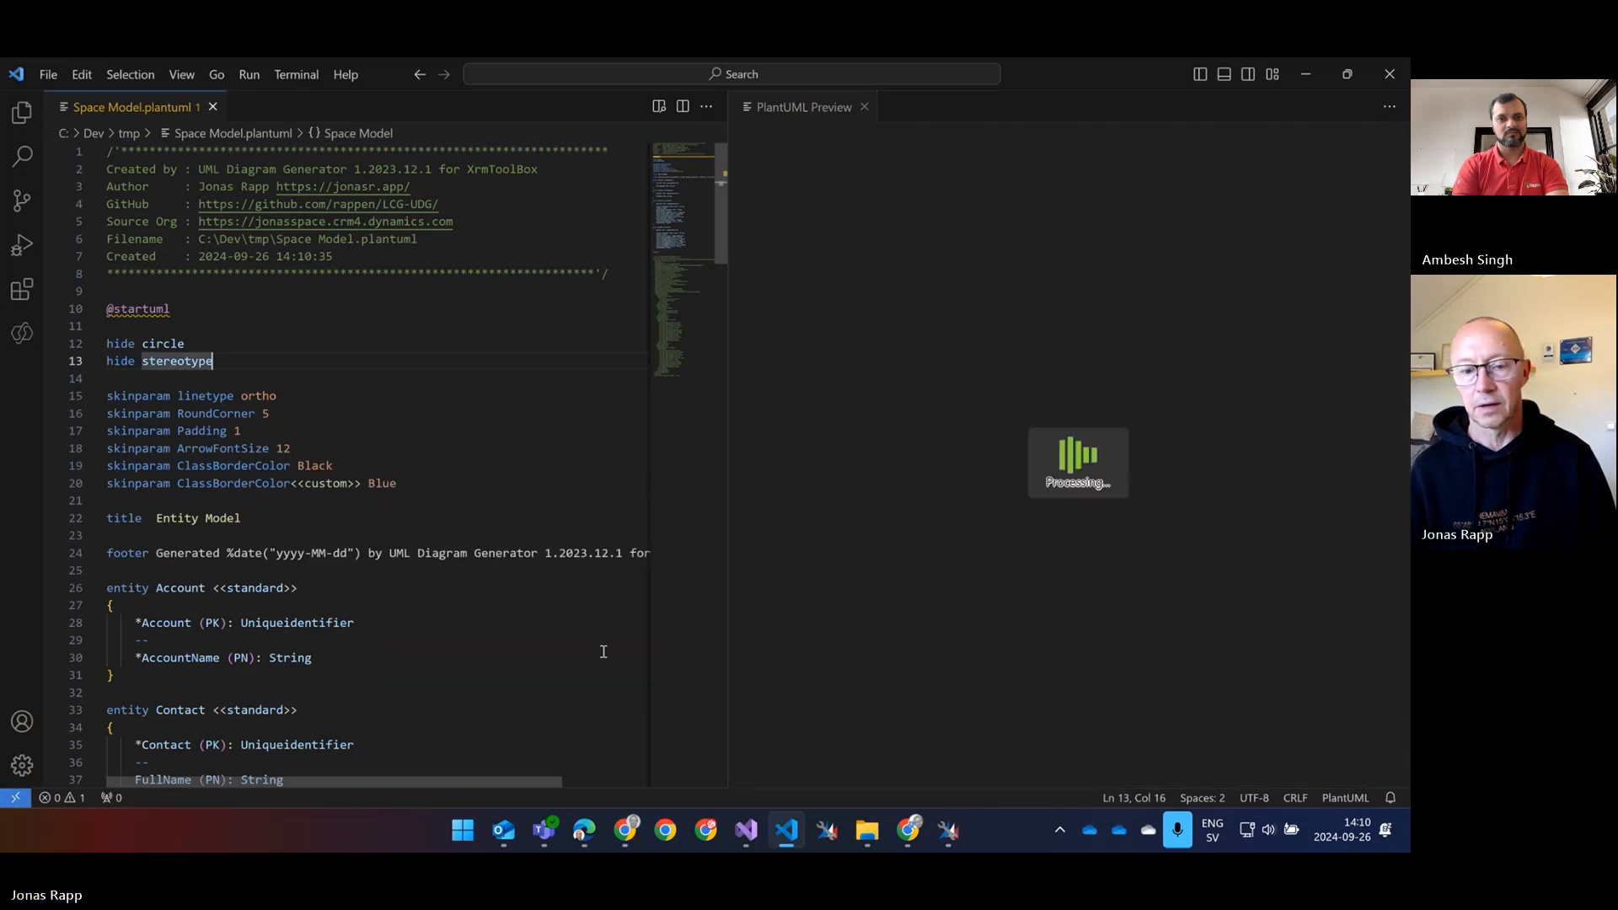
drag(728, 591, 554, 593)
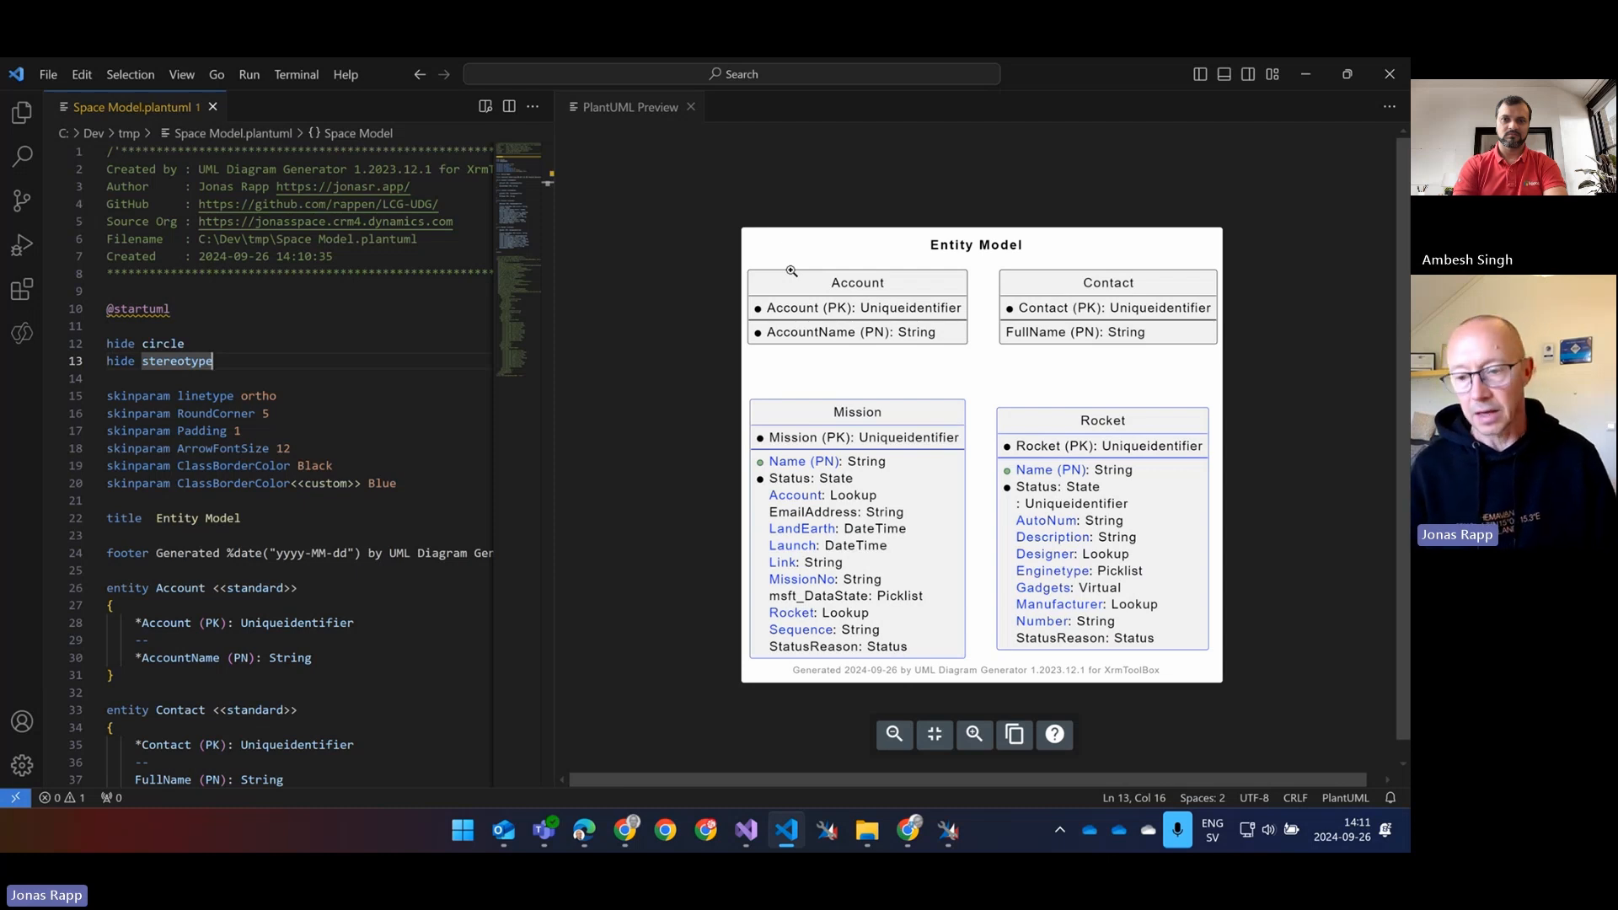
Switch to XrmToolBox and set the diagram's title to Rapp Space, with Display Name as the identifier, in the format options
key(alt+Tab)
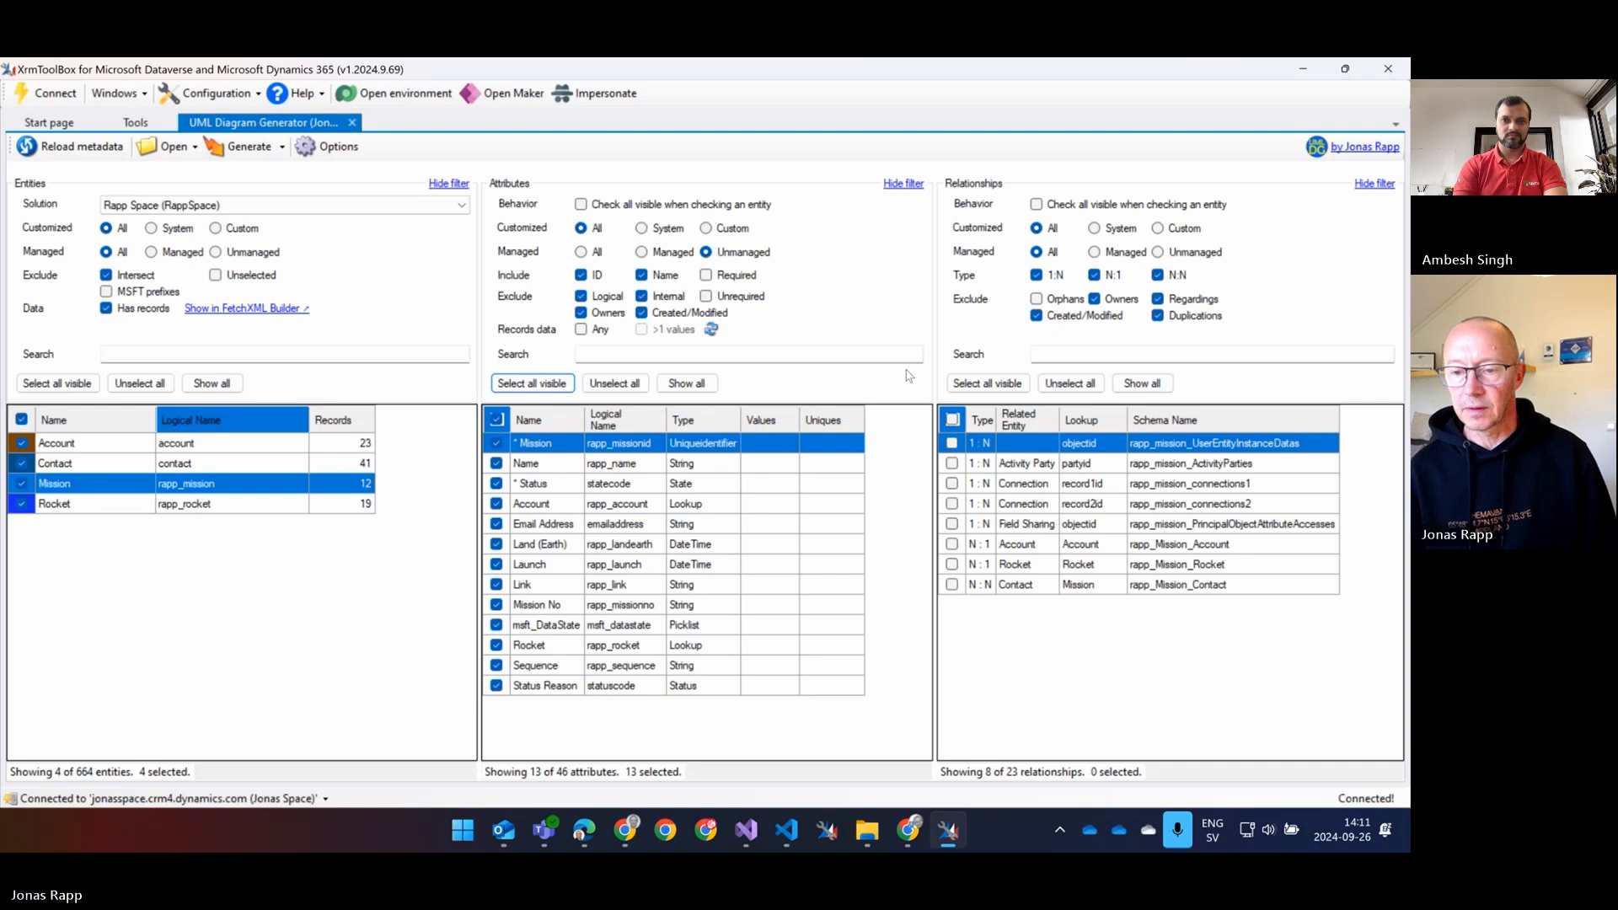
click(324, 151)
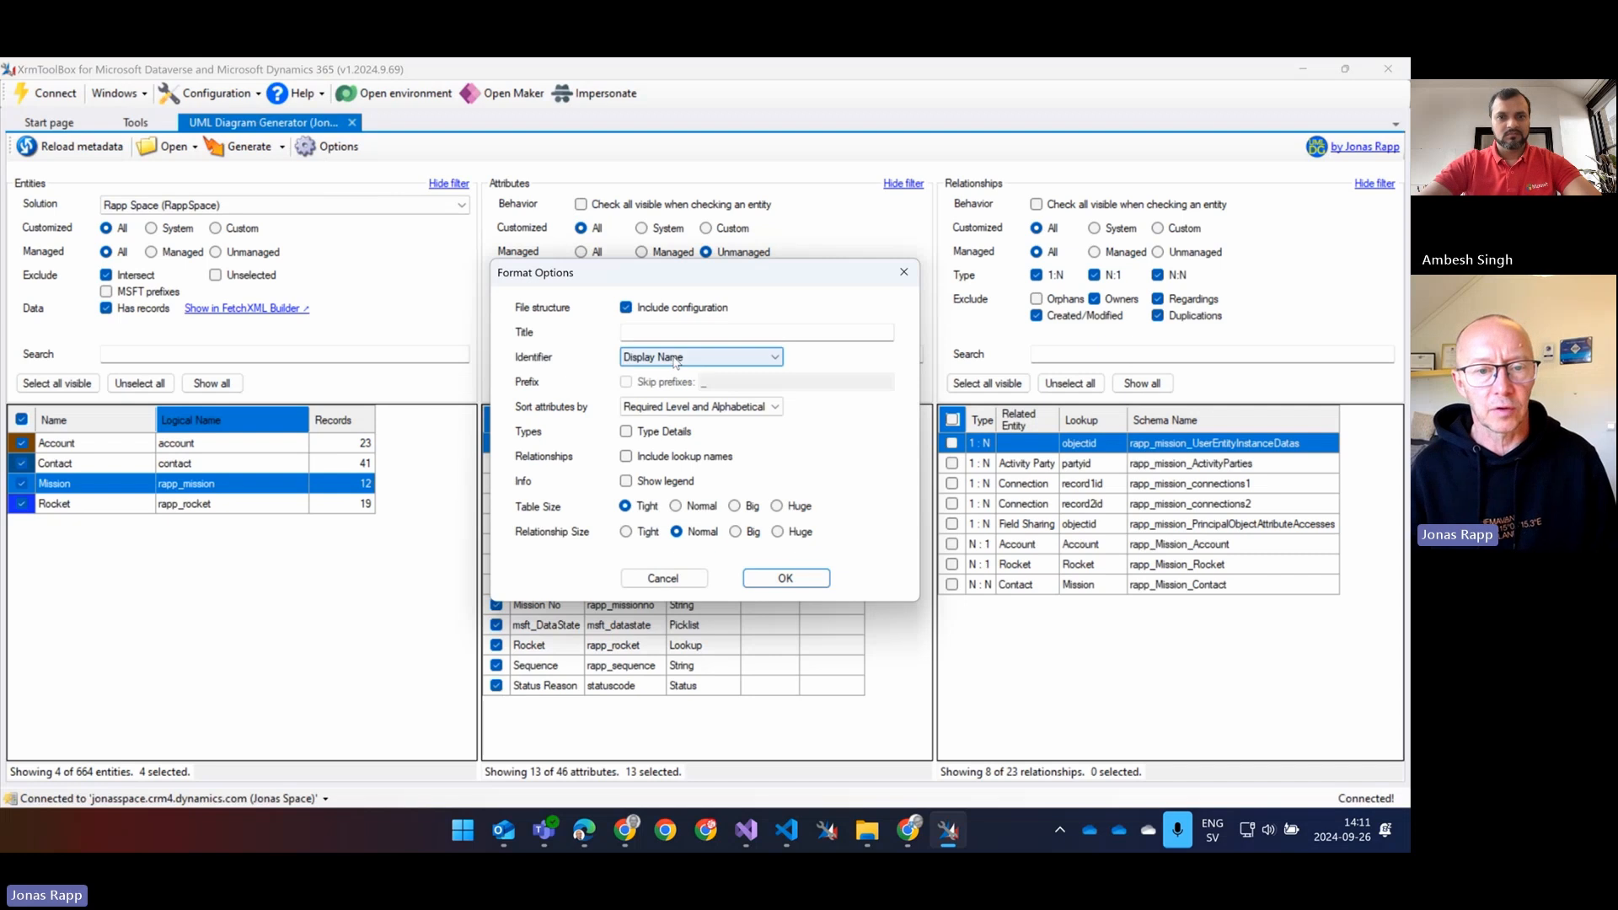
click(674, 327)
text(Ra)
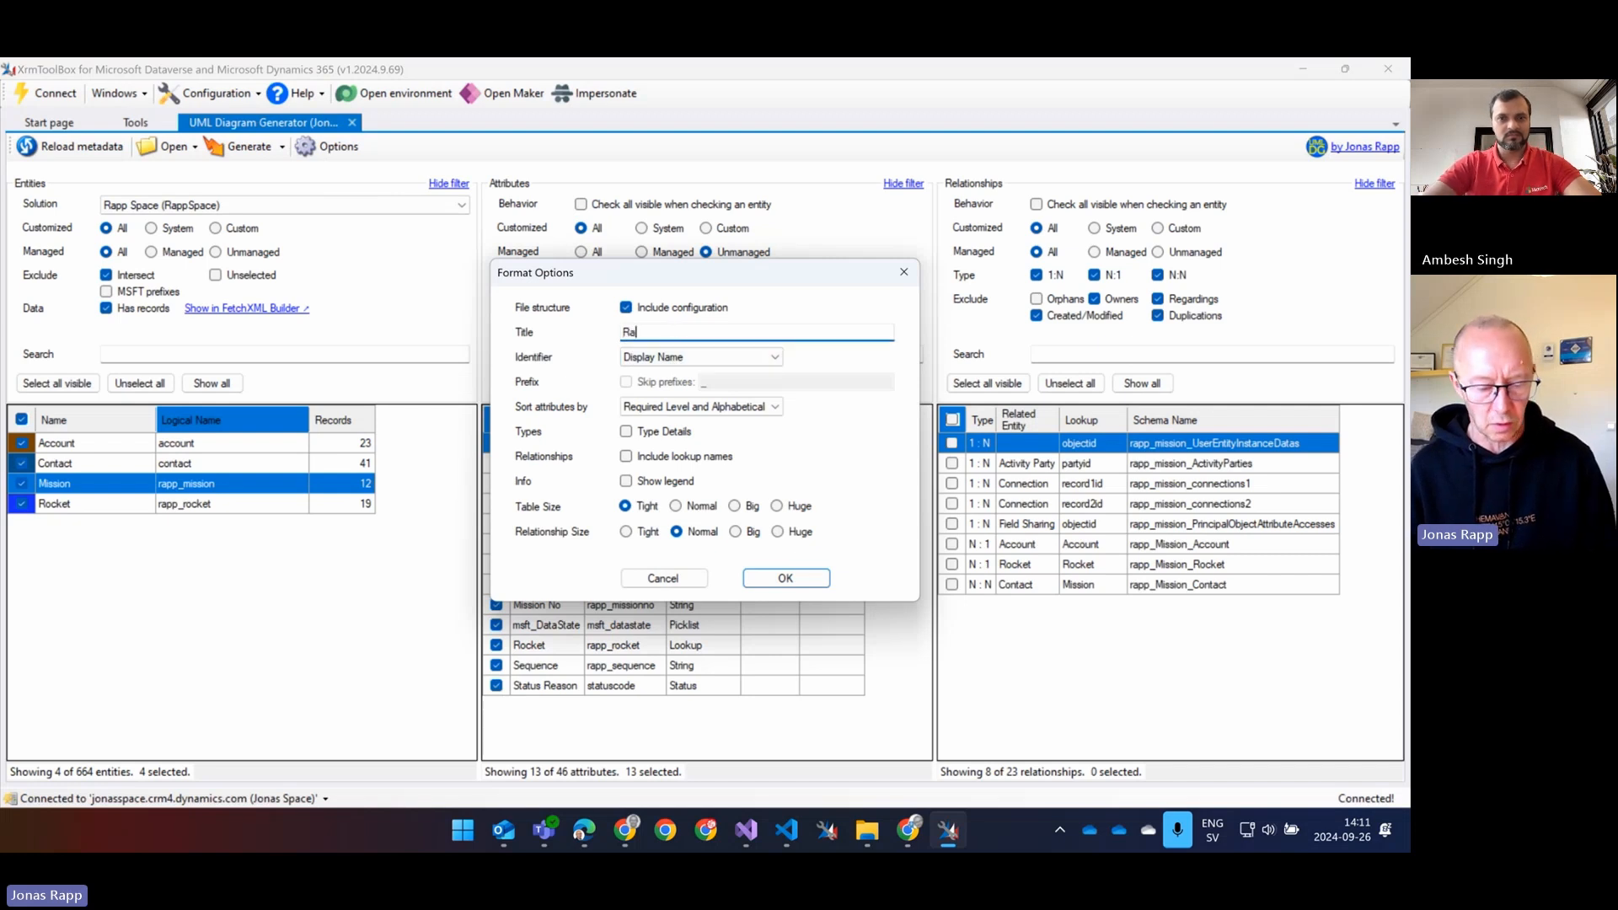
text(pp Space)
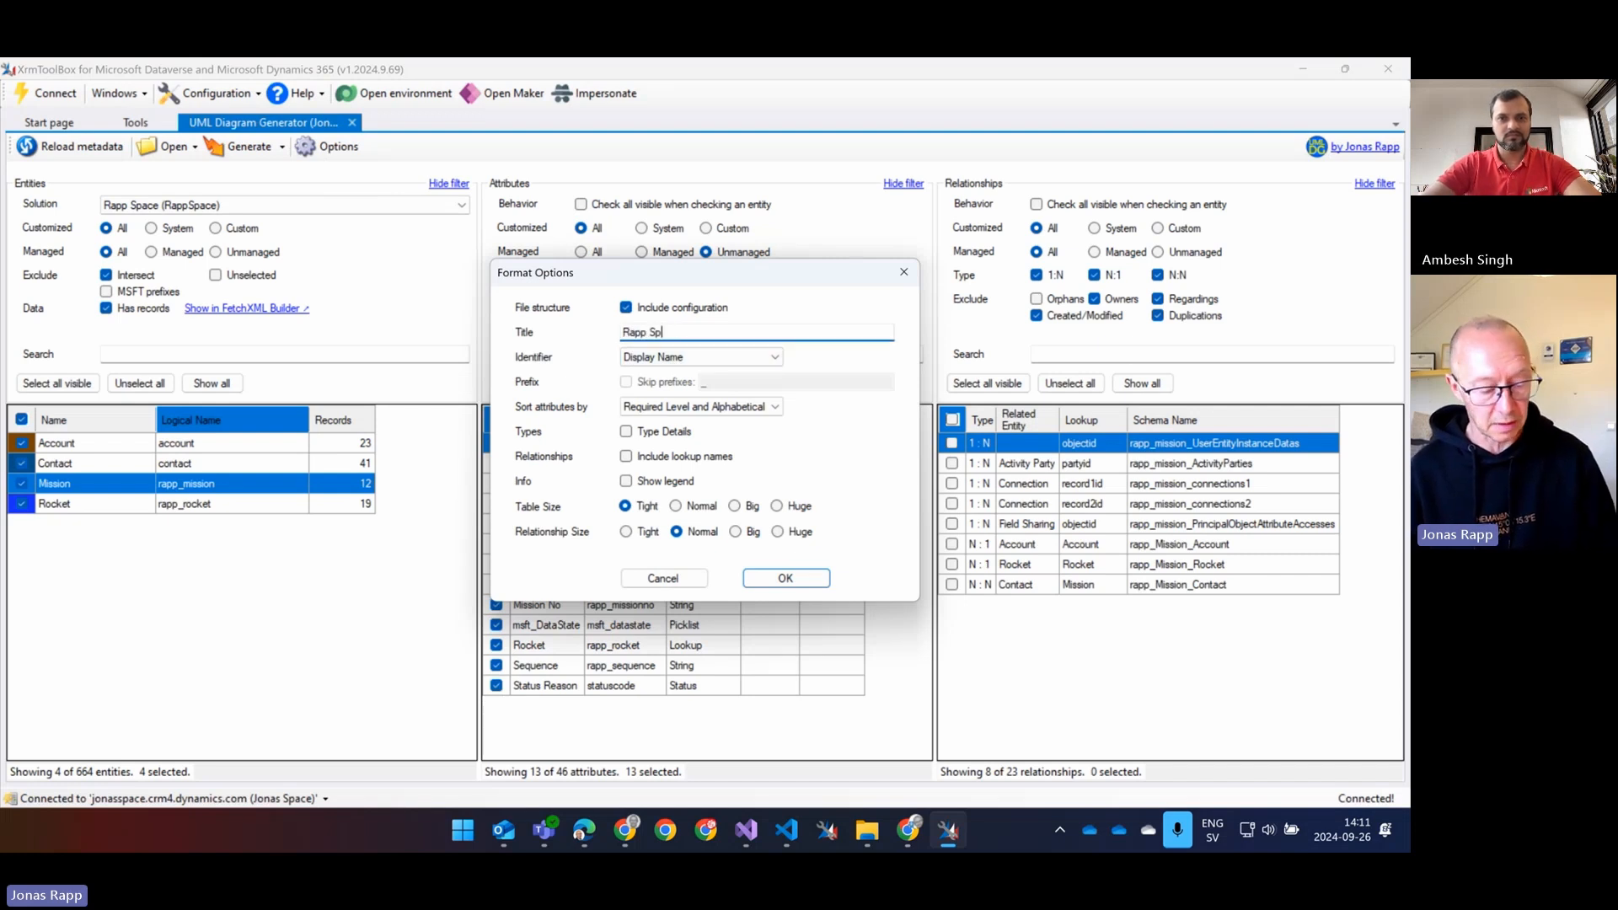
click(675, 361)
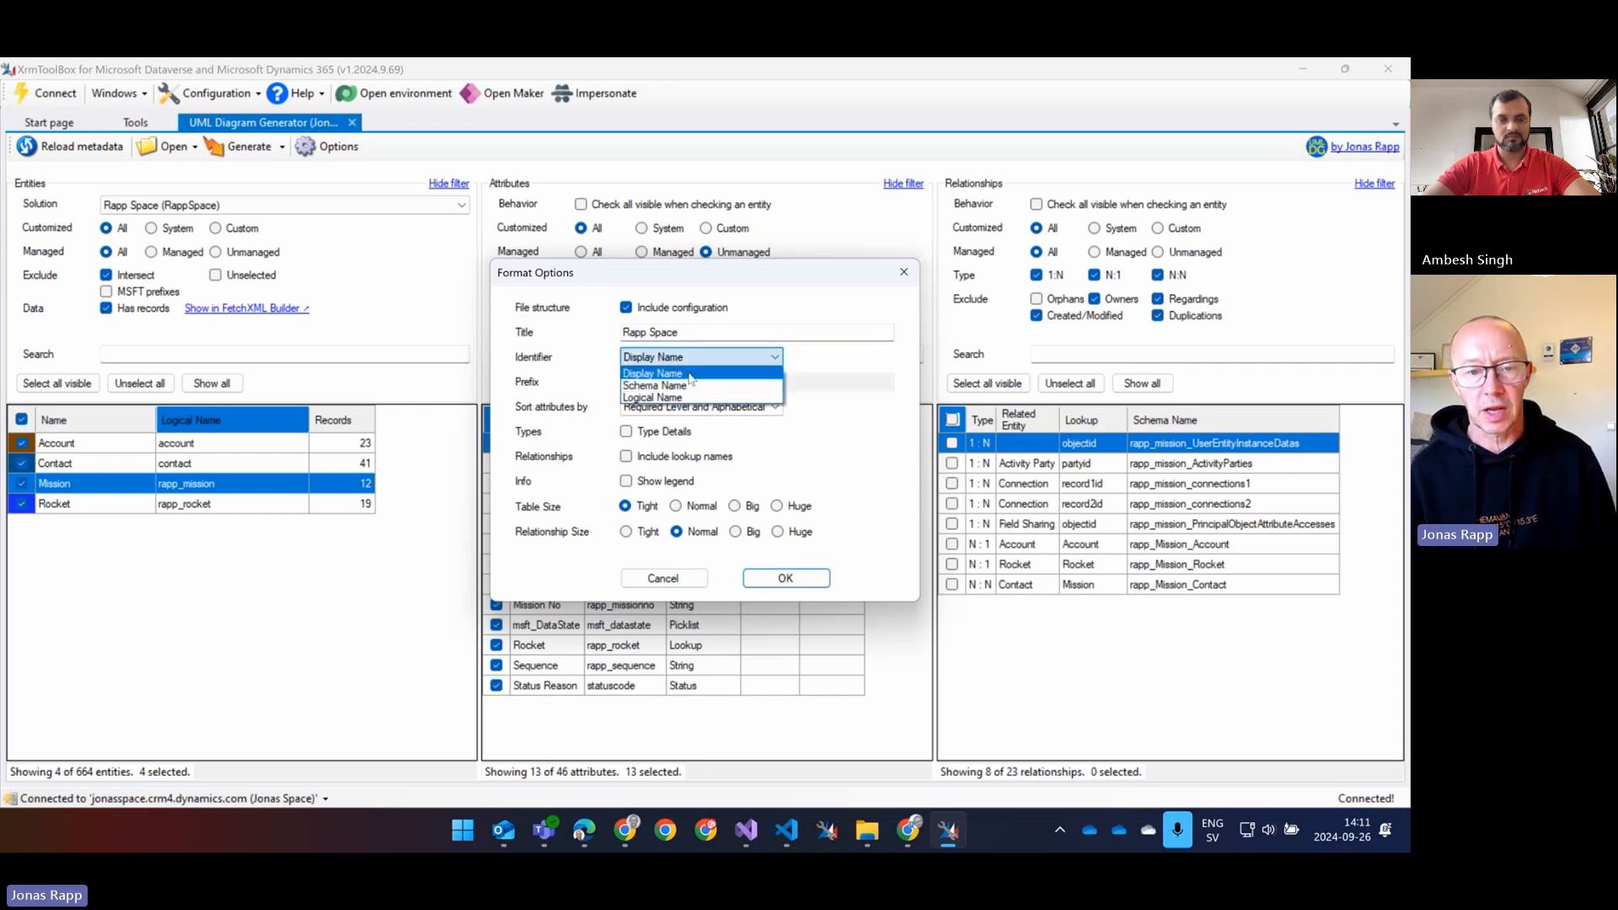
click(690, 374)
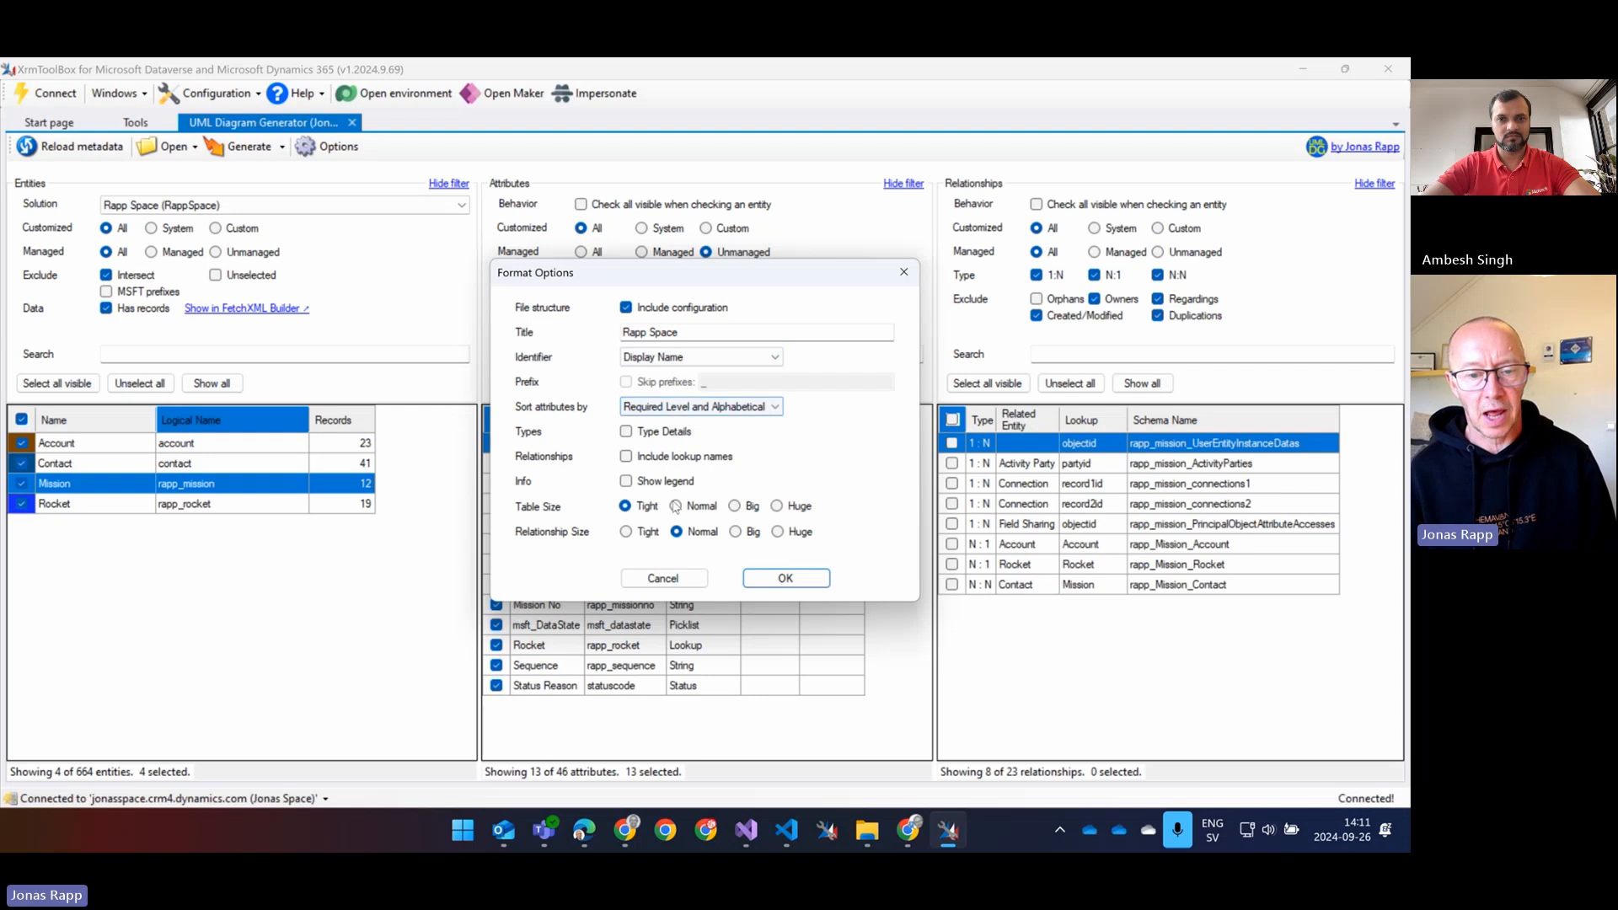
Set both the table size and the relationship size to Big and apply the format options
click(752, 508)
click(752, 534)
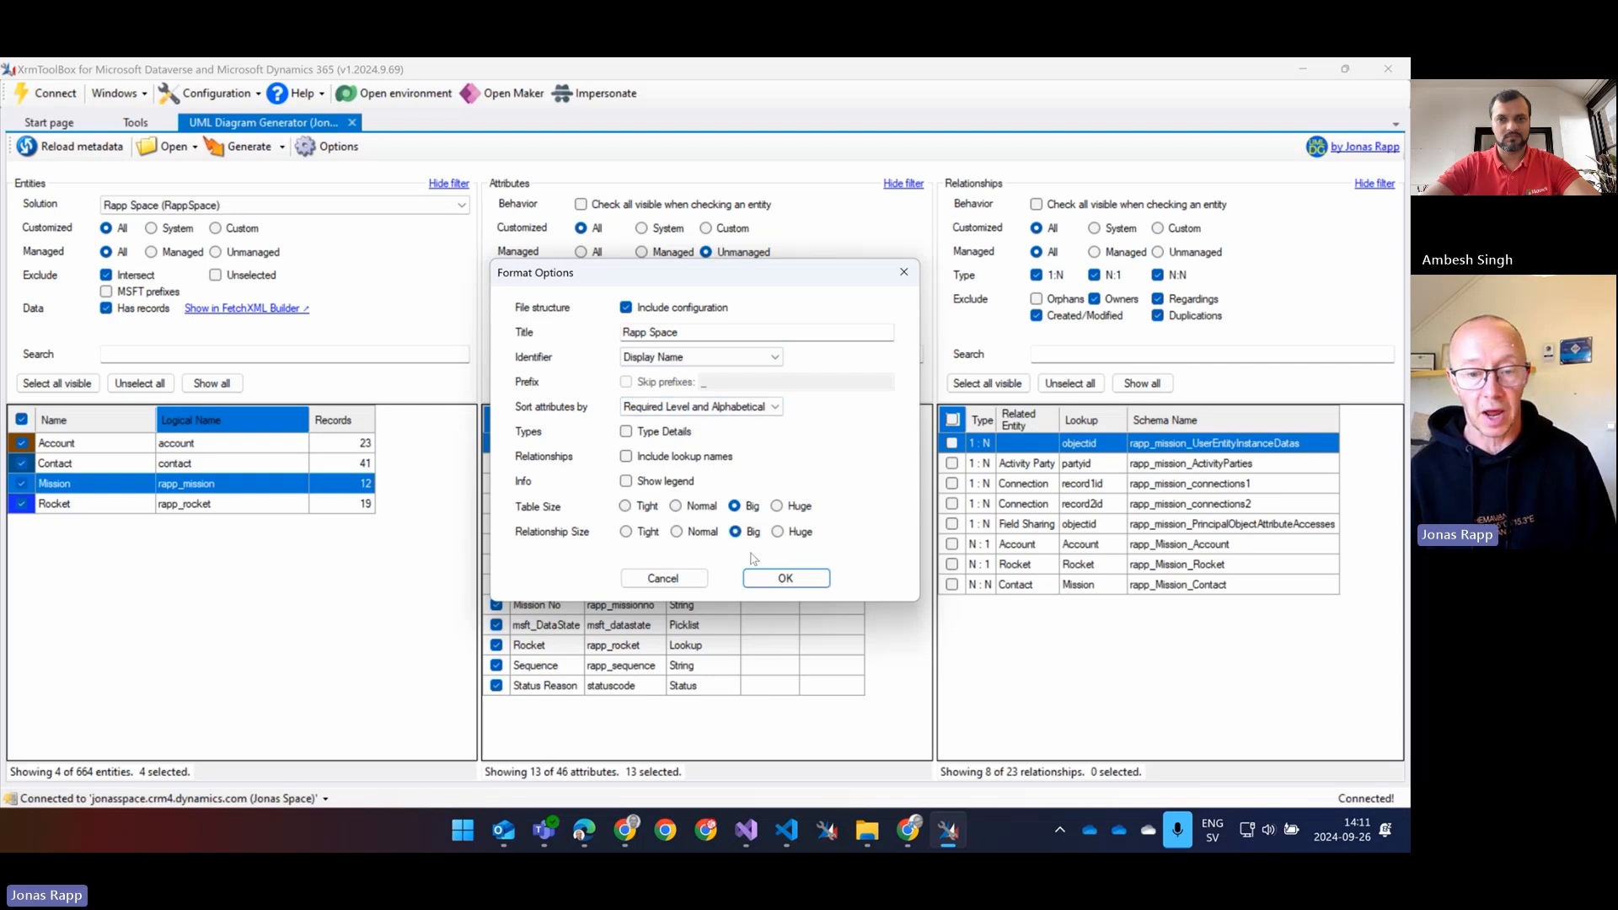
click(780, 578)
Regenerate the Space Model.plantuml file and review its refreshed diagram preview in Visual Studio Code
click(238, 150)
key(alt+Tab)
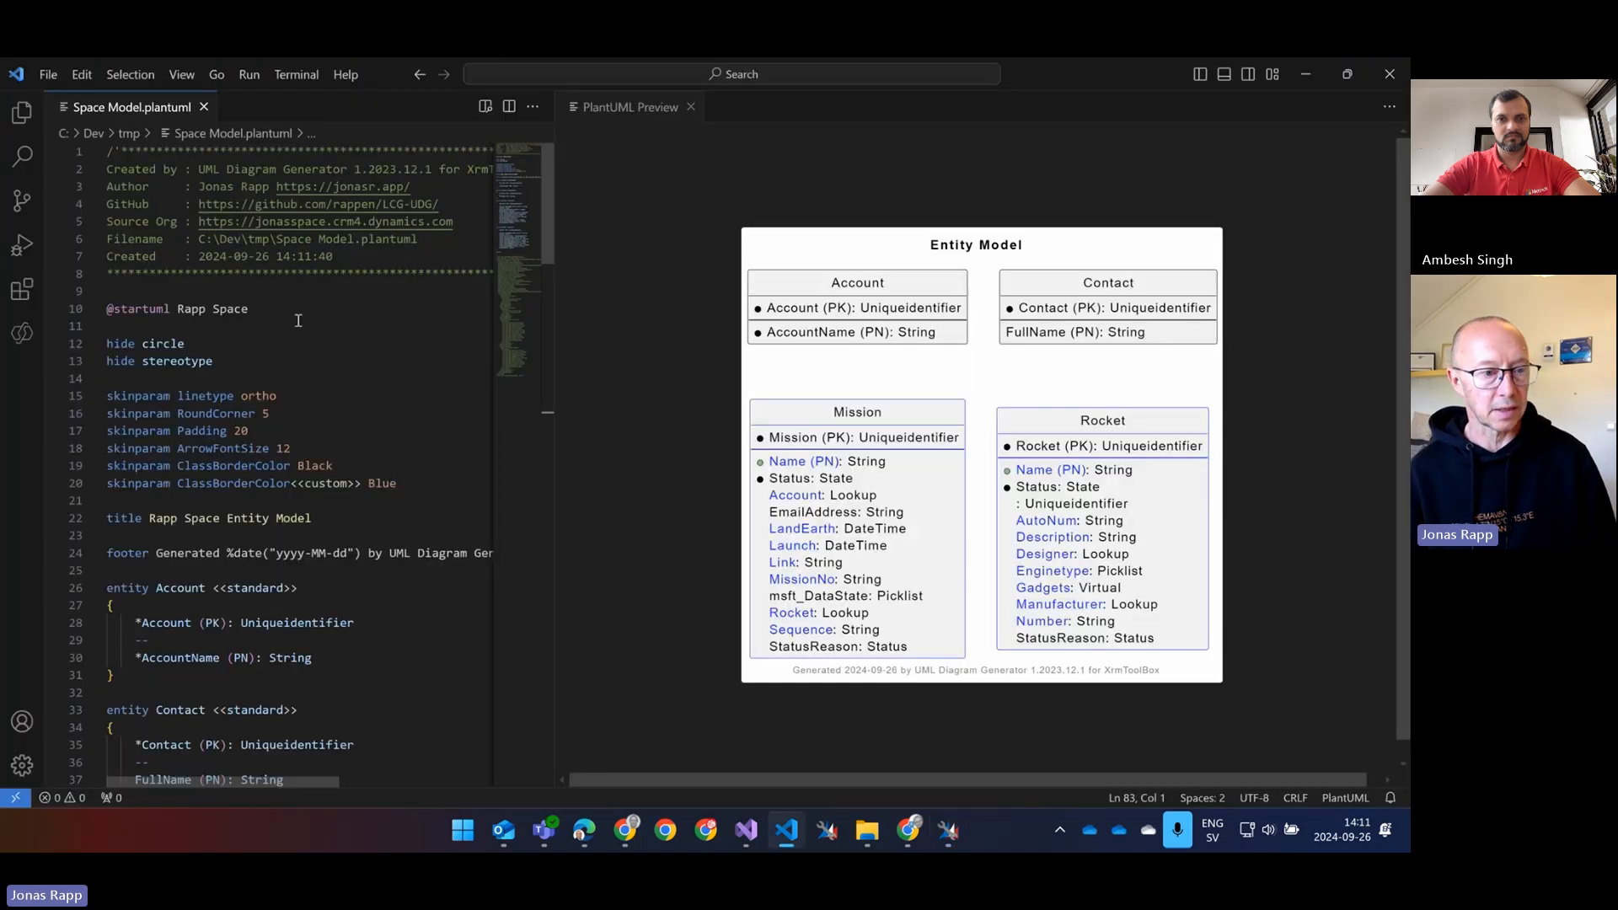
right_click(297, 320)
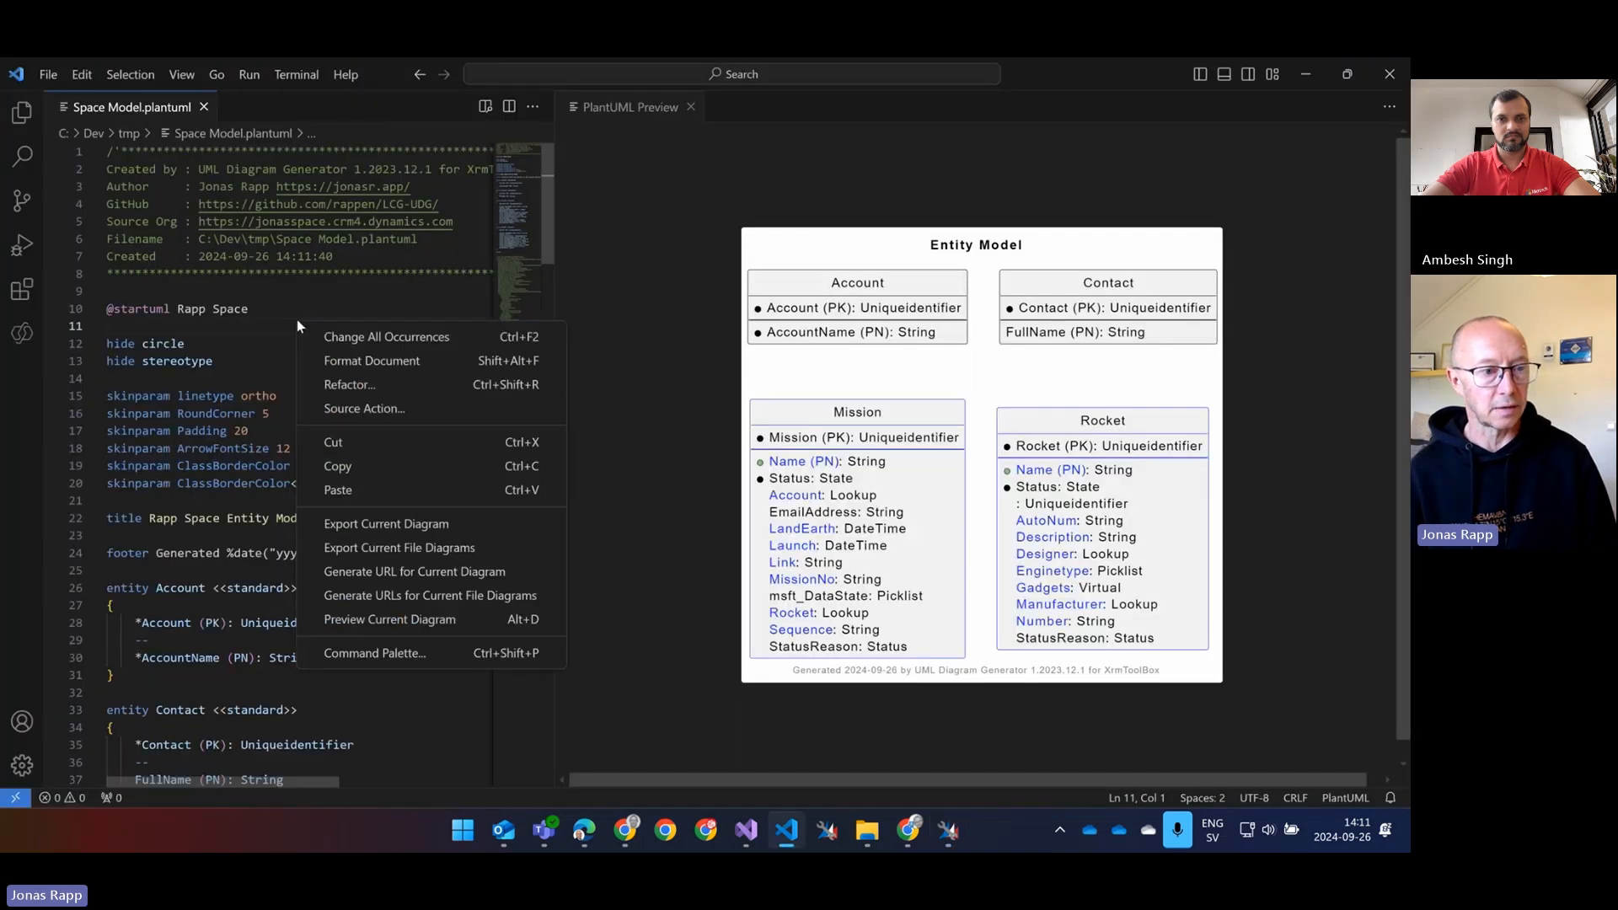
click(390, 620)
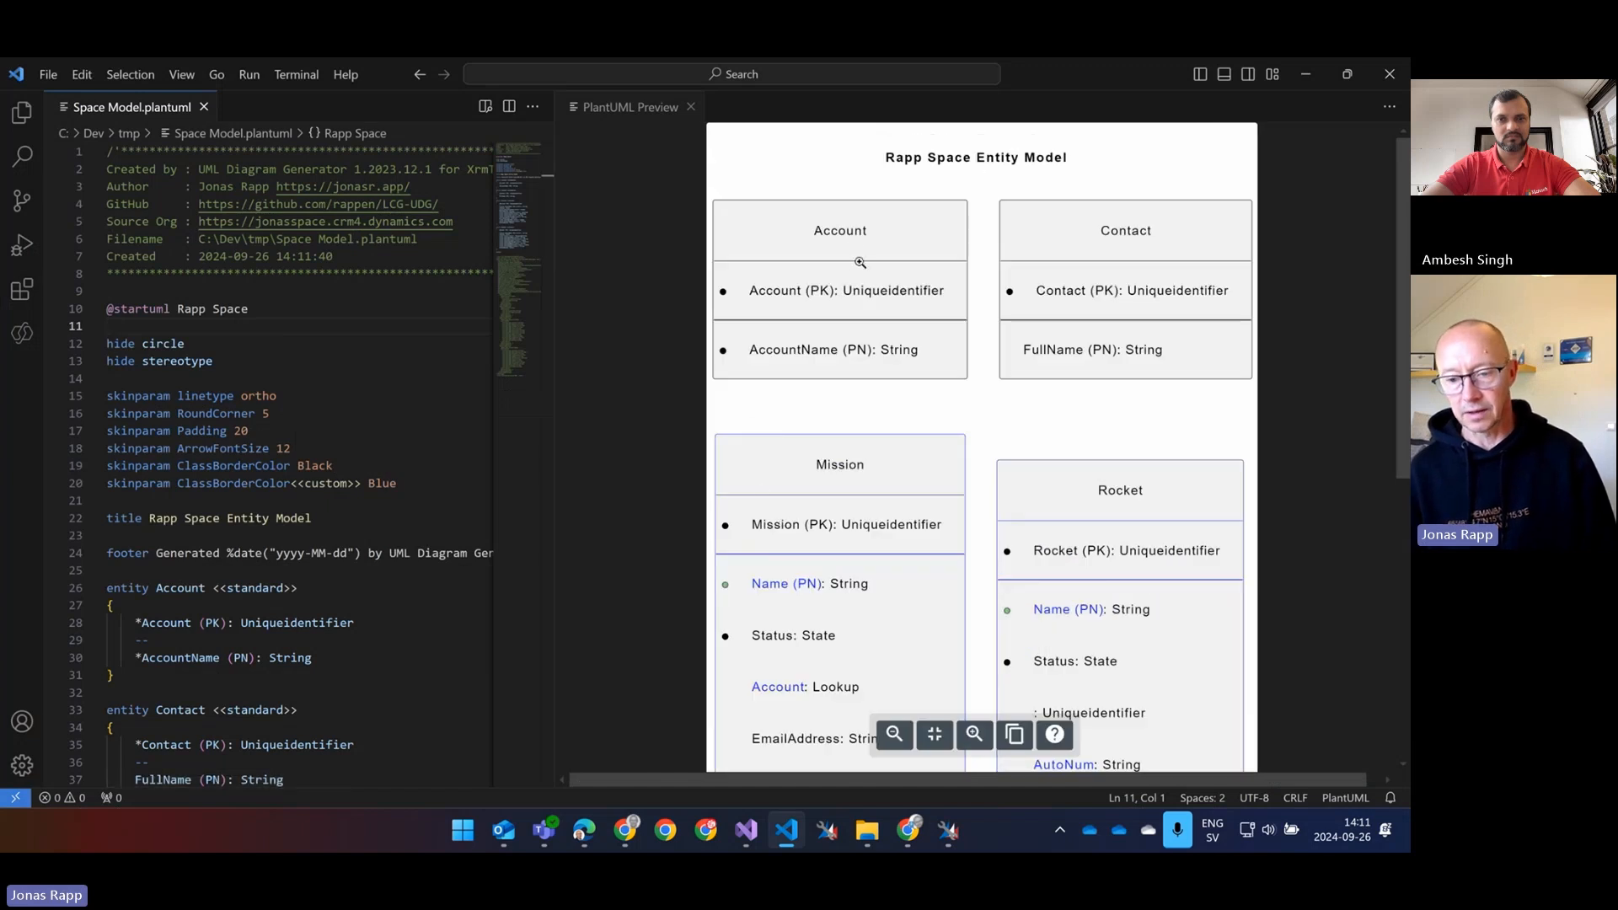
scroll(857, 271, down, 1)
scroll(860, 273, down, 7)
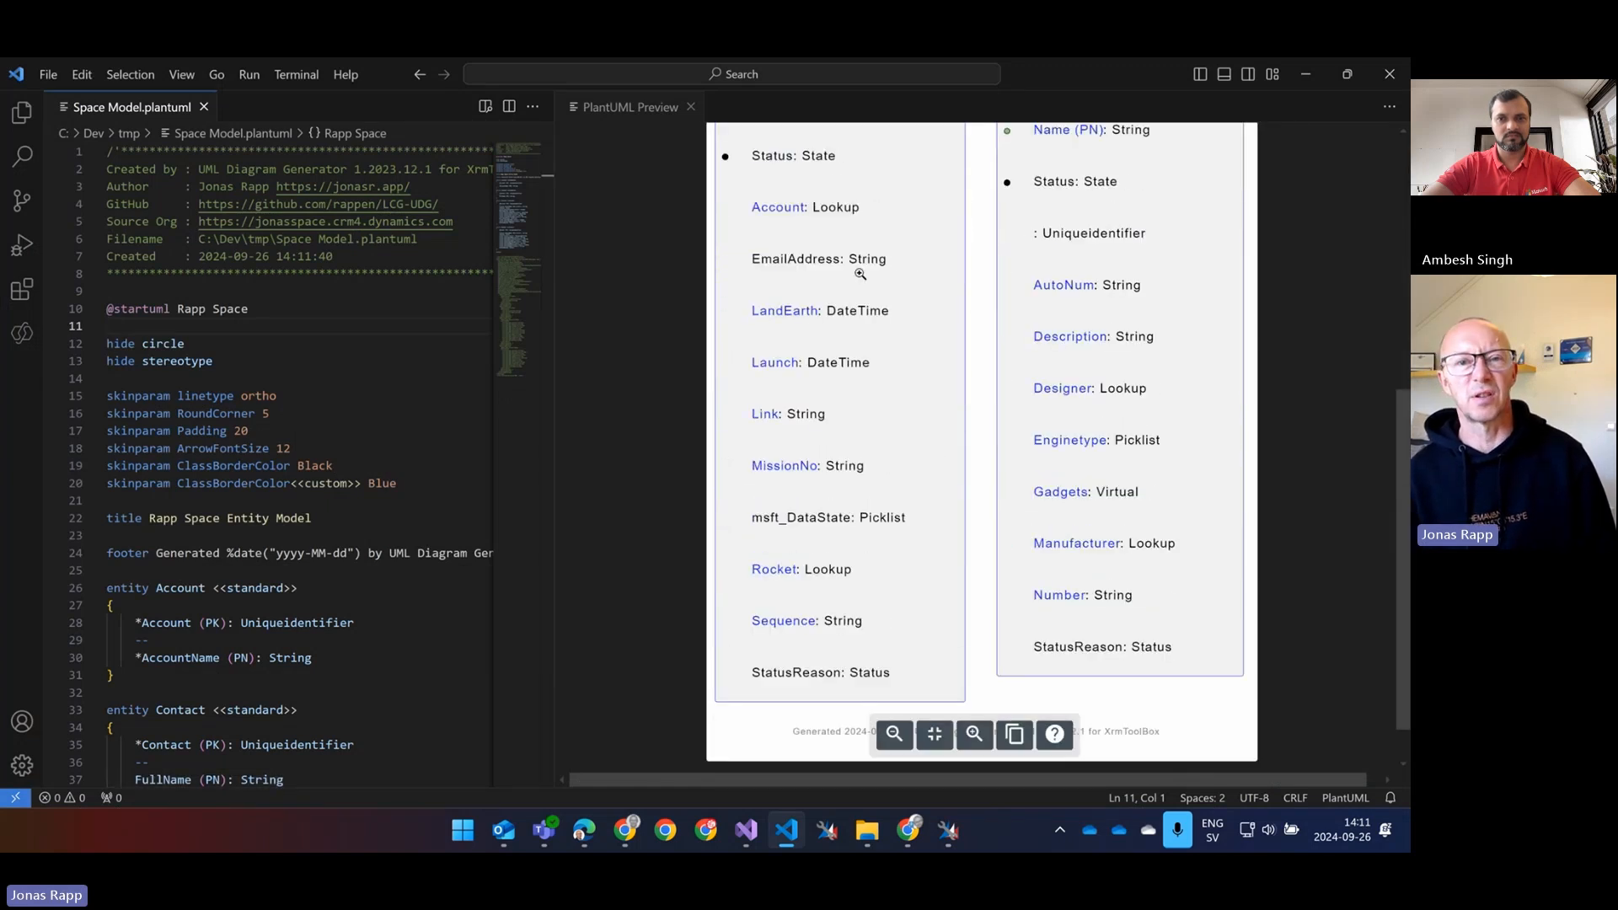
scroll(860, 273, up, 8)
Switch to XrmToolBox and set the table size to Tight and the relationship size to Normal in the format options
key(alt+Tab)
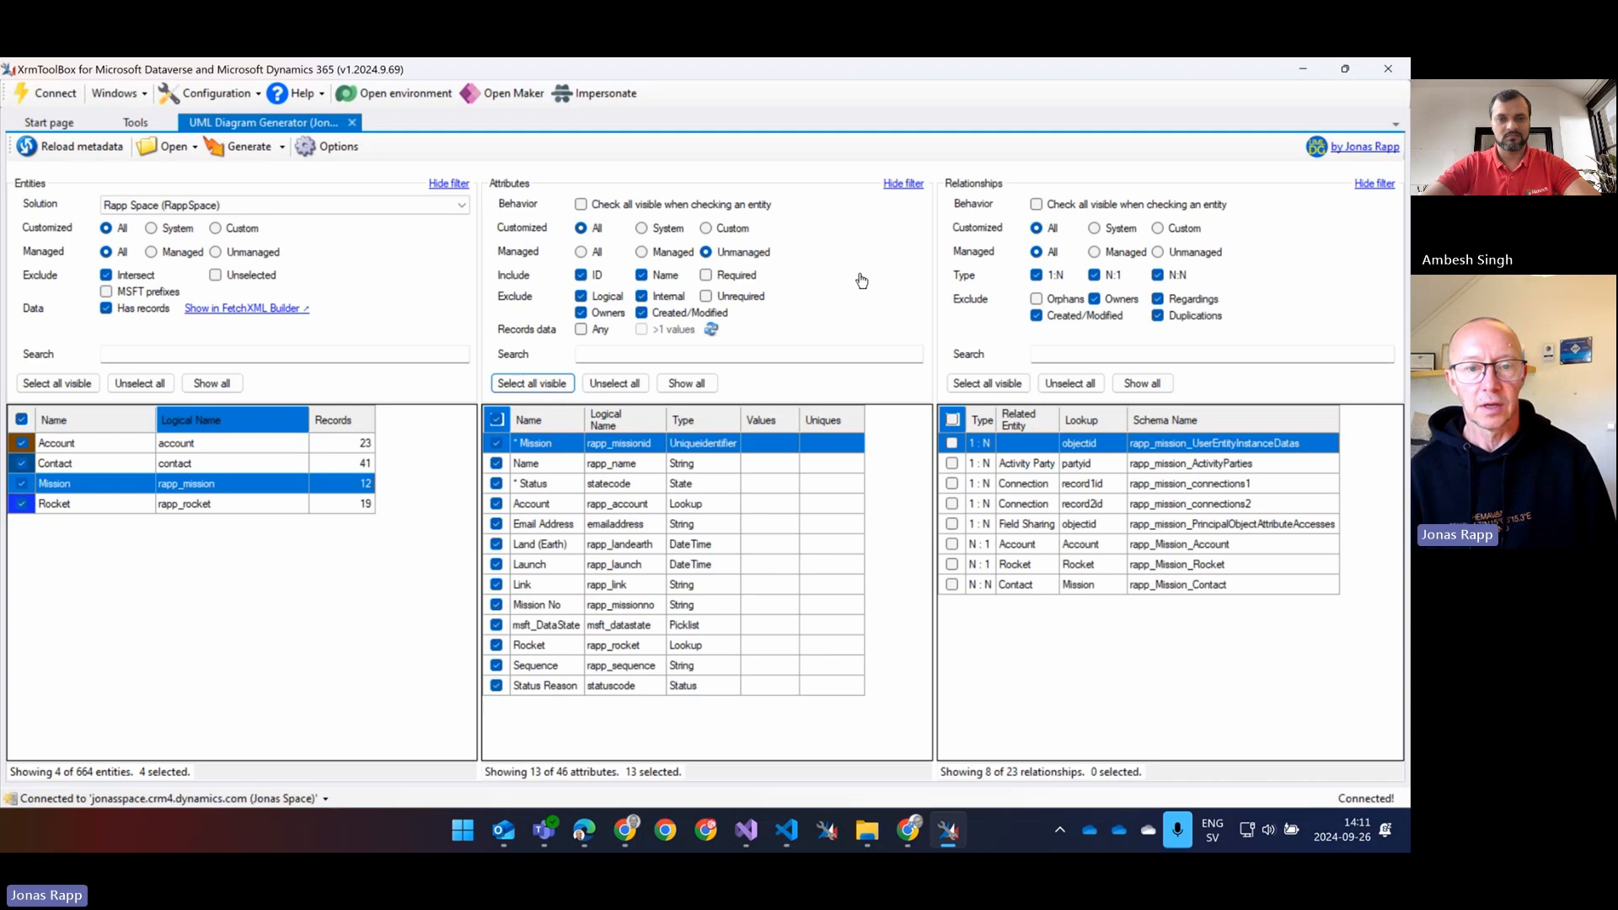
click(338, 148)
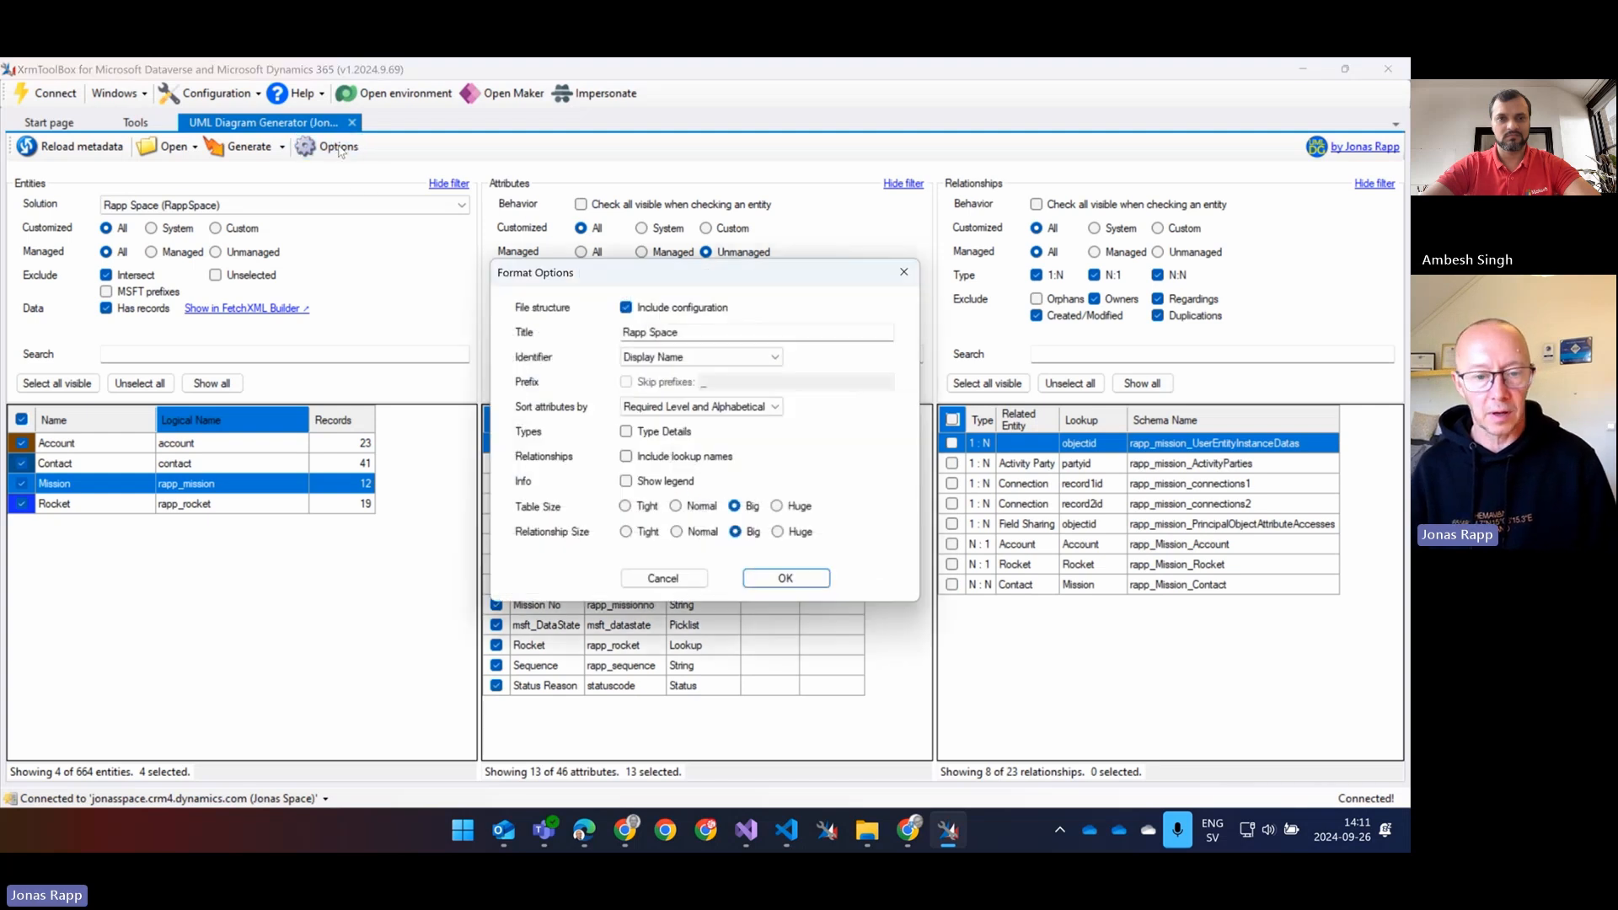
click(647, 507)
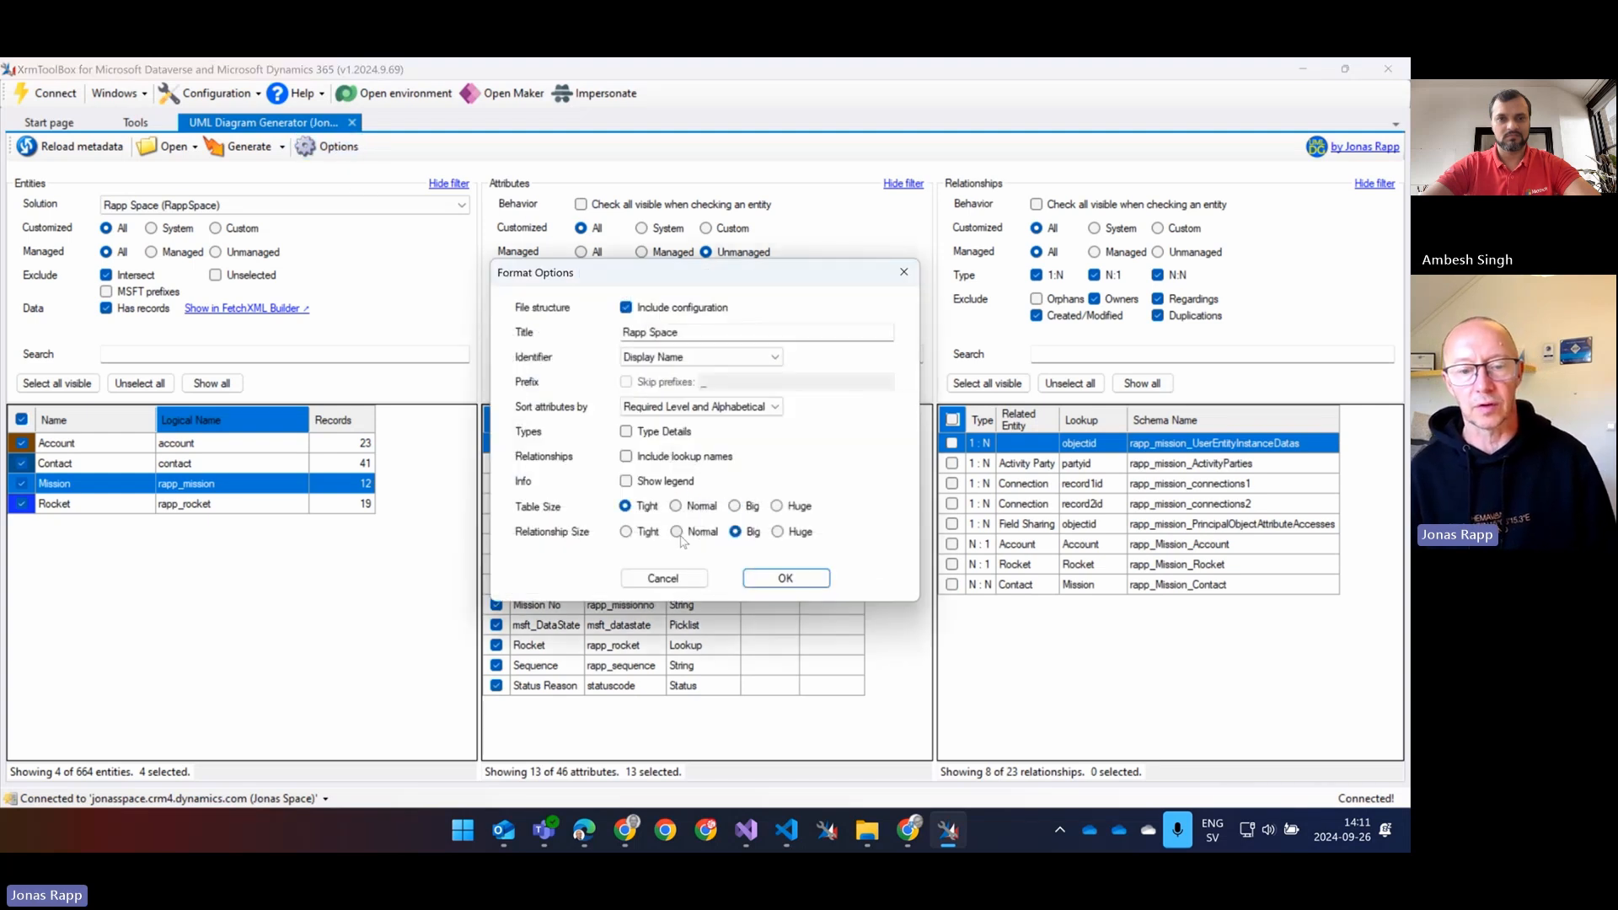
click(679, 533)
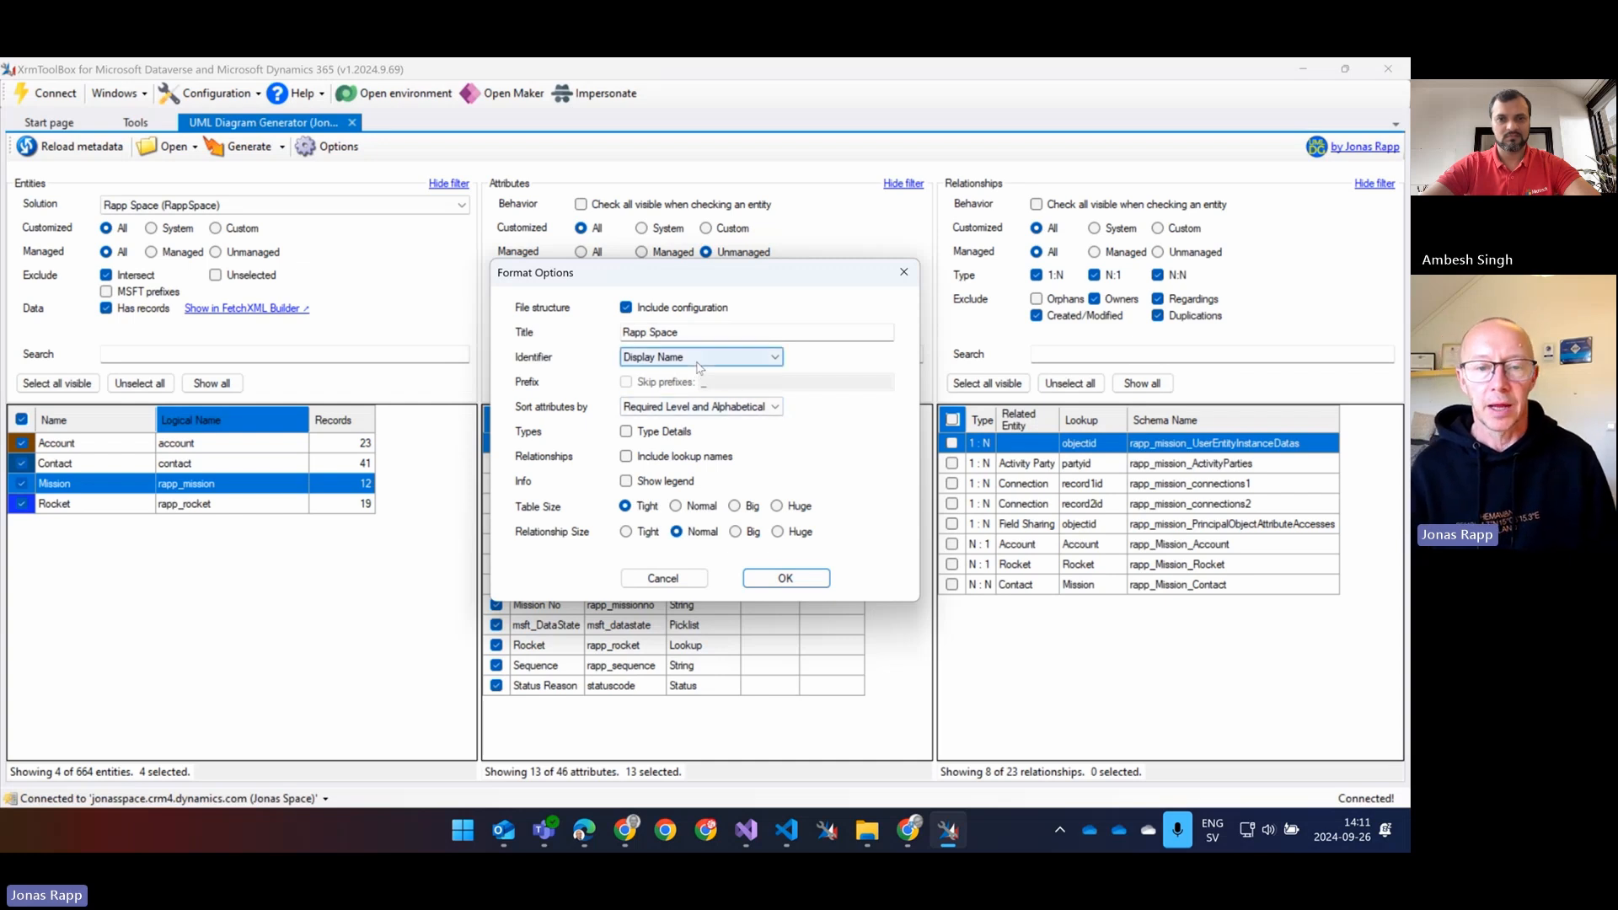
click(772, 578)
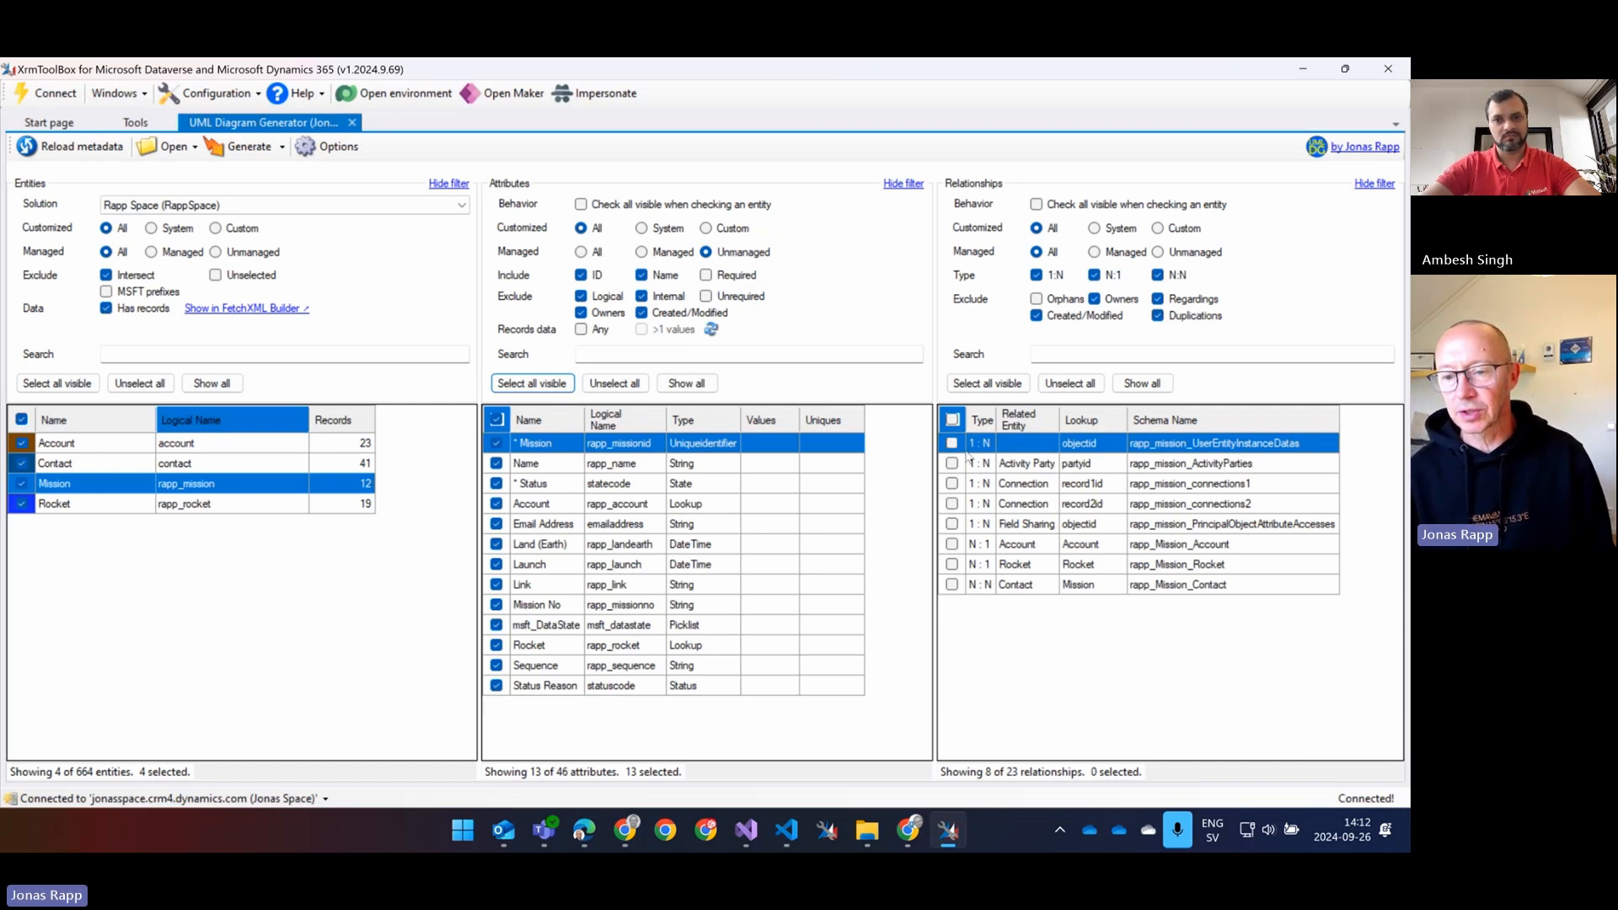
click(962, 383)
click(1064, 384)
click(712, 503)
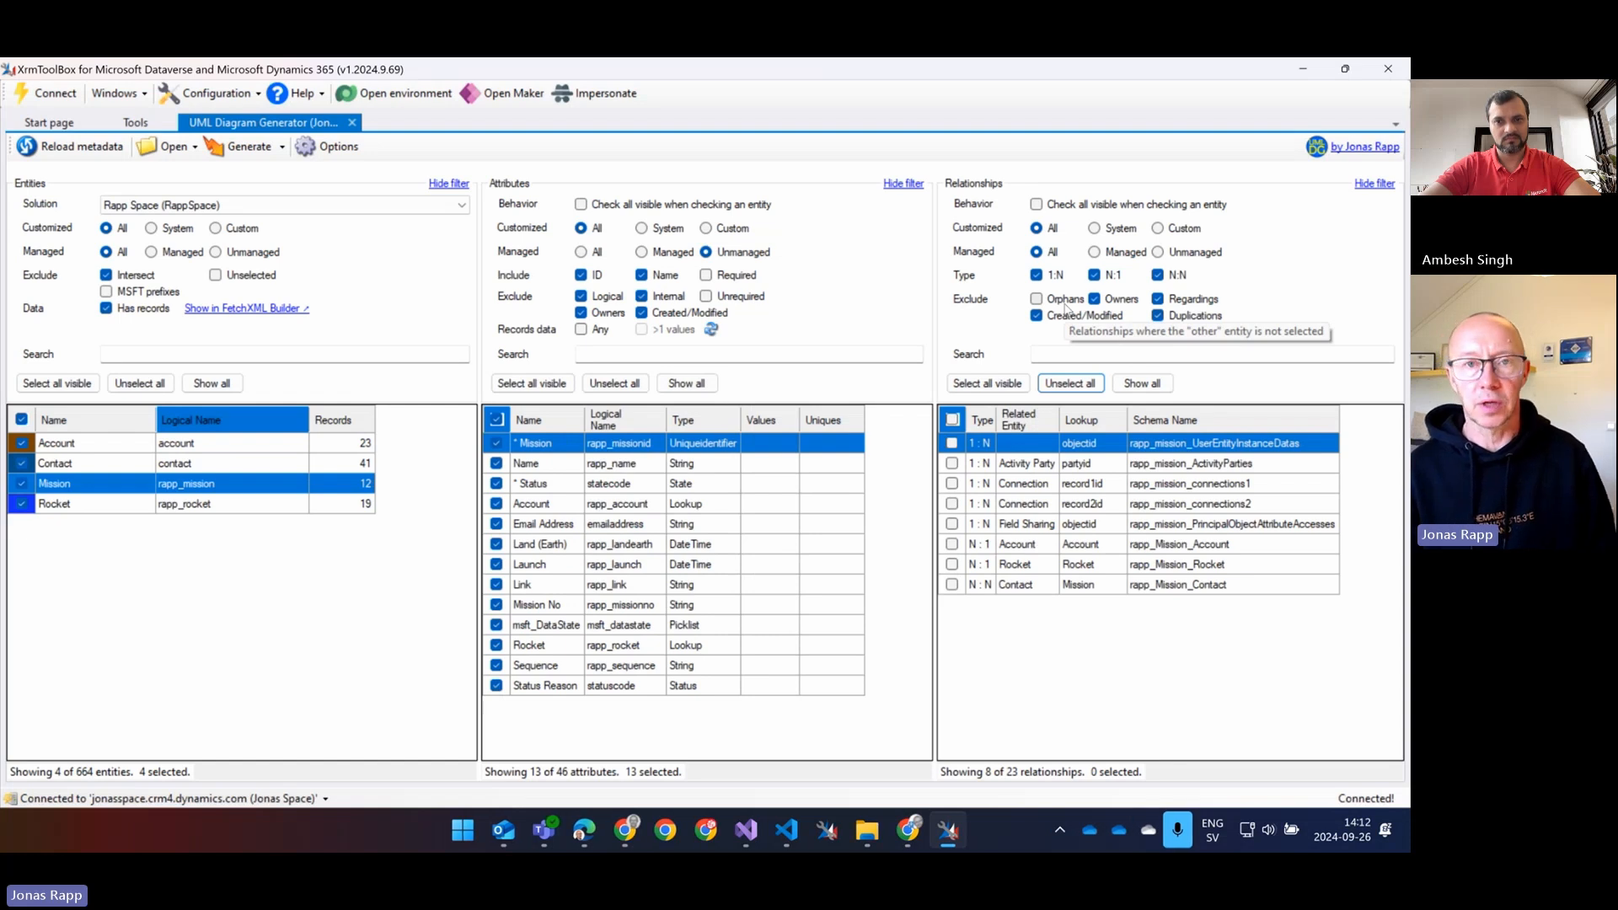
Exclude orphan relationships and select all visible relationships for the Mission entity and for the Rocket entity
click(1065, 303)
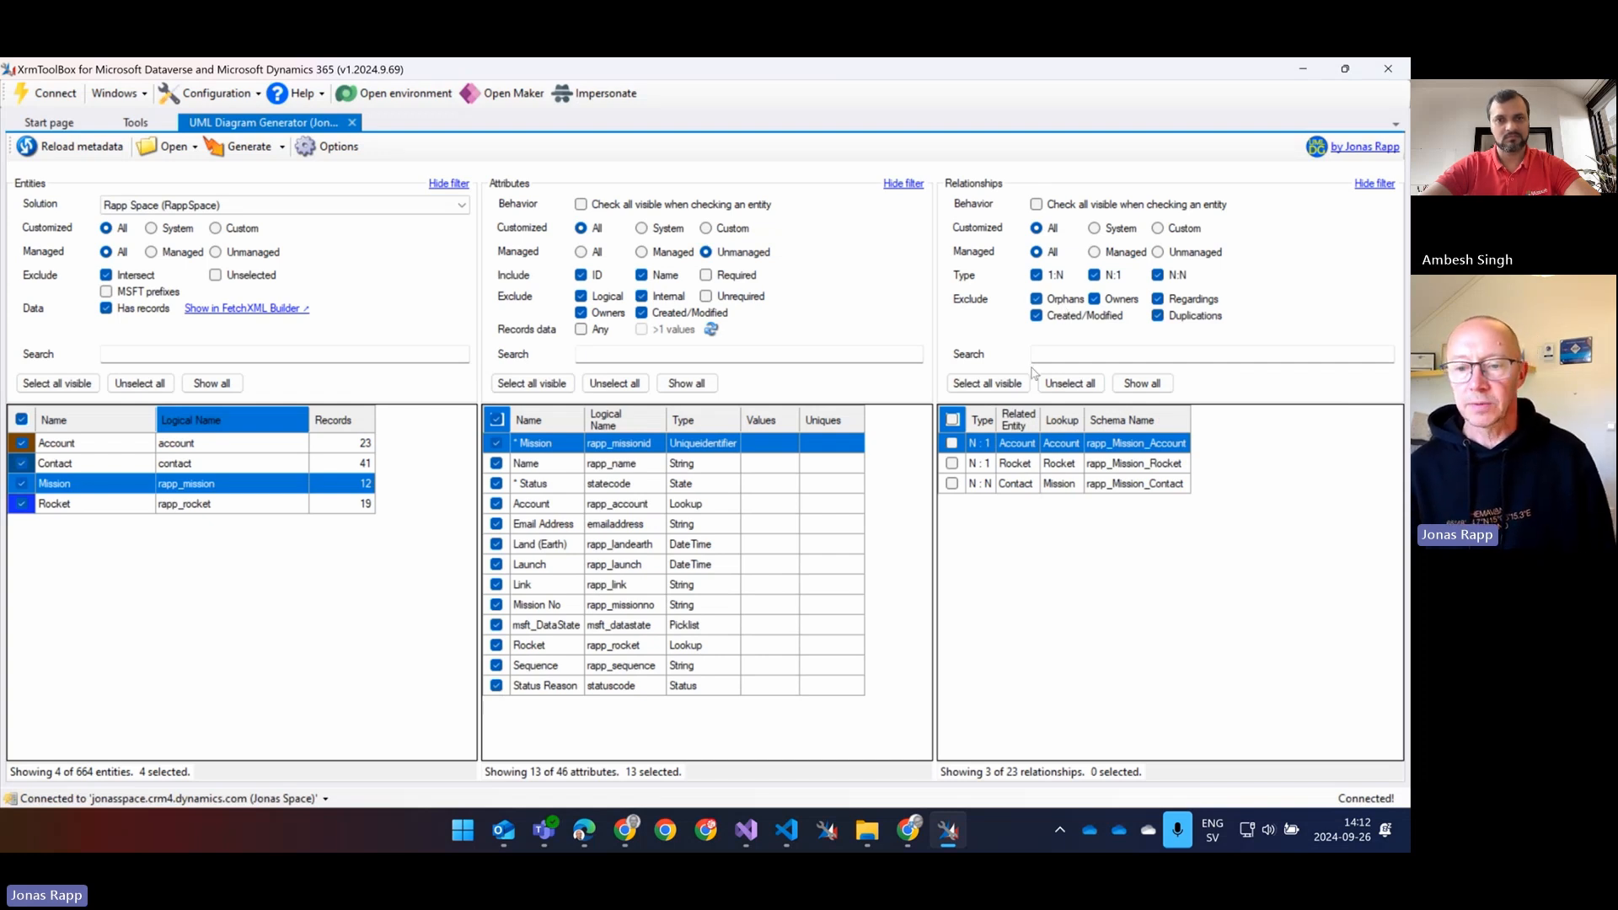
click(952, 419)
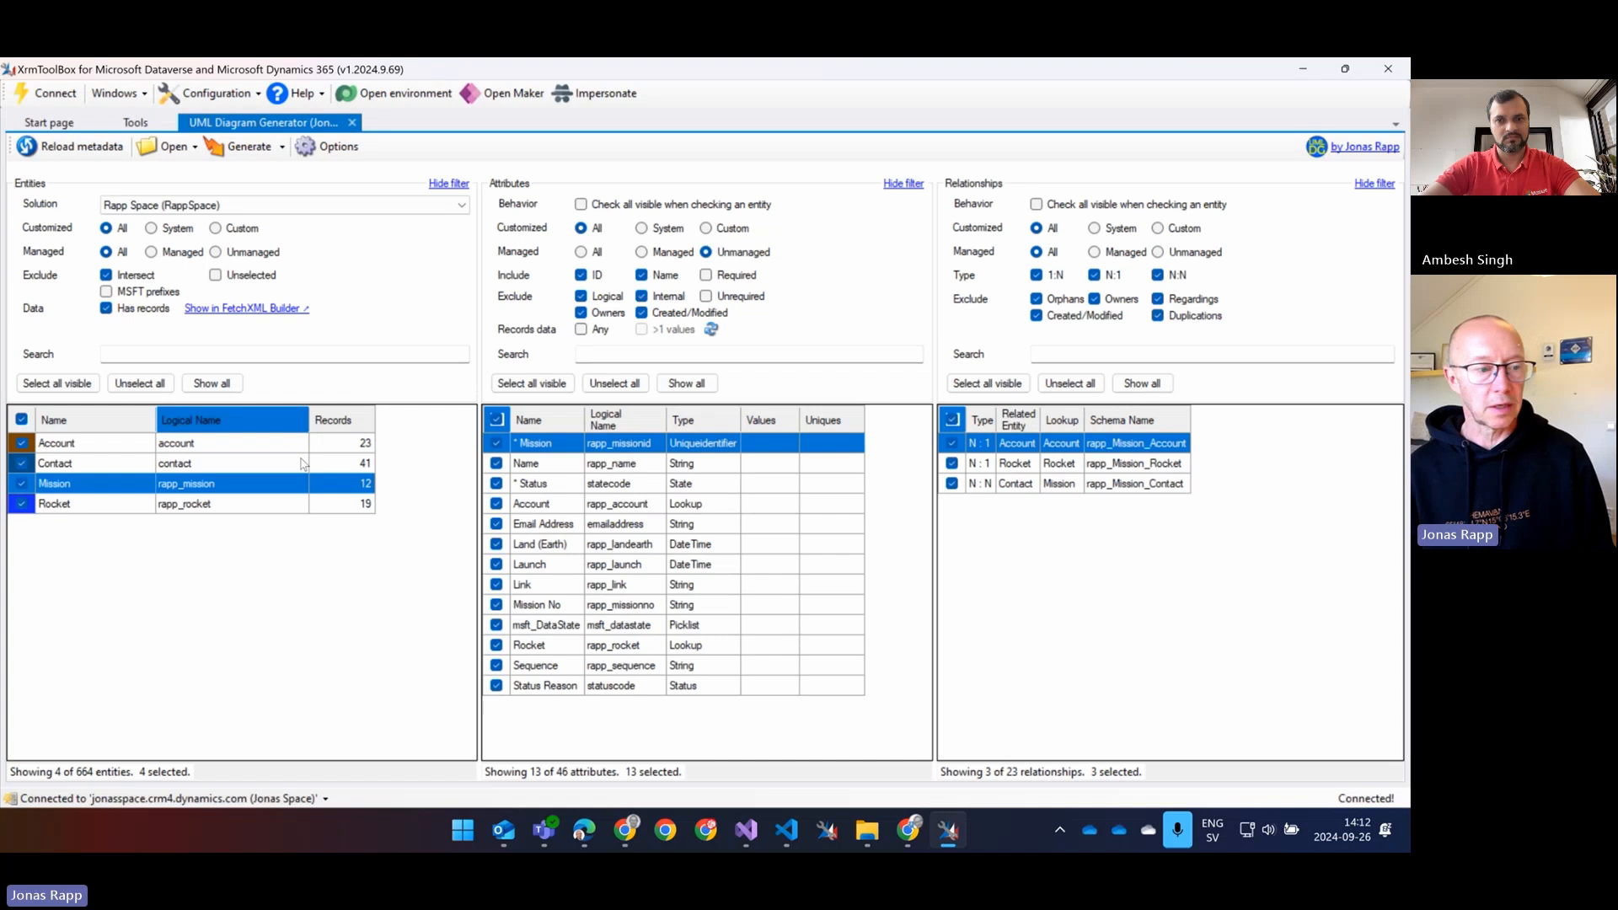
click(248, 508)
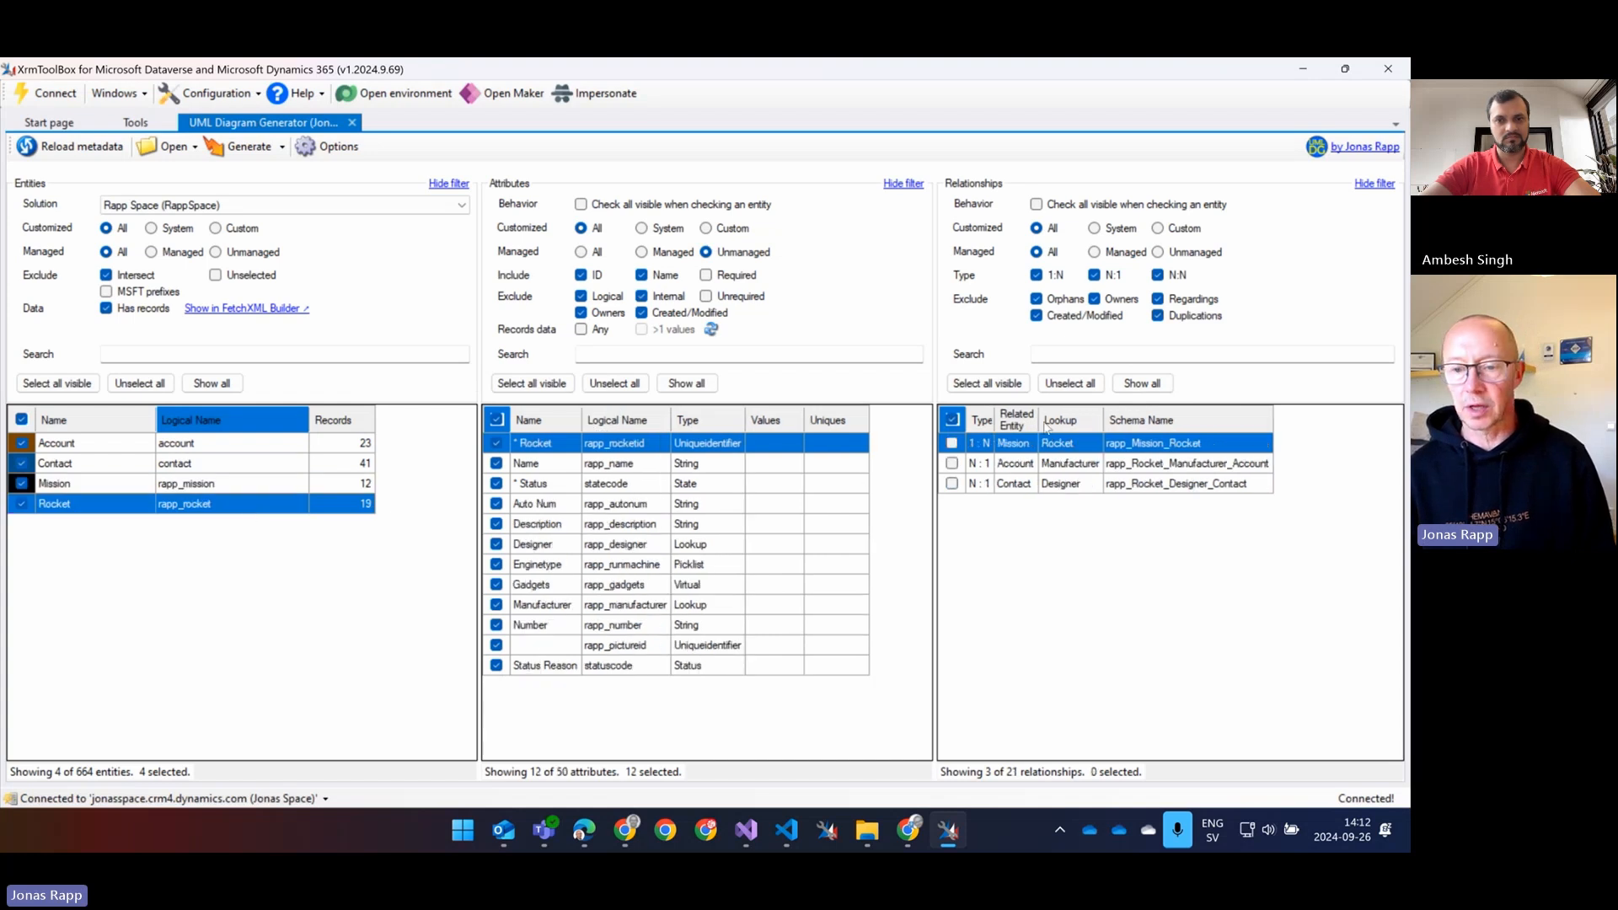
click(966, 387)
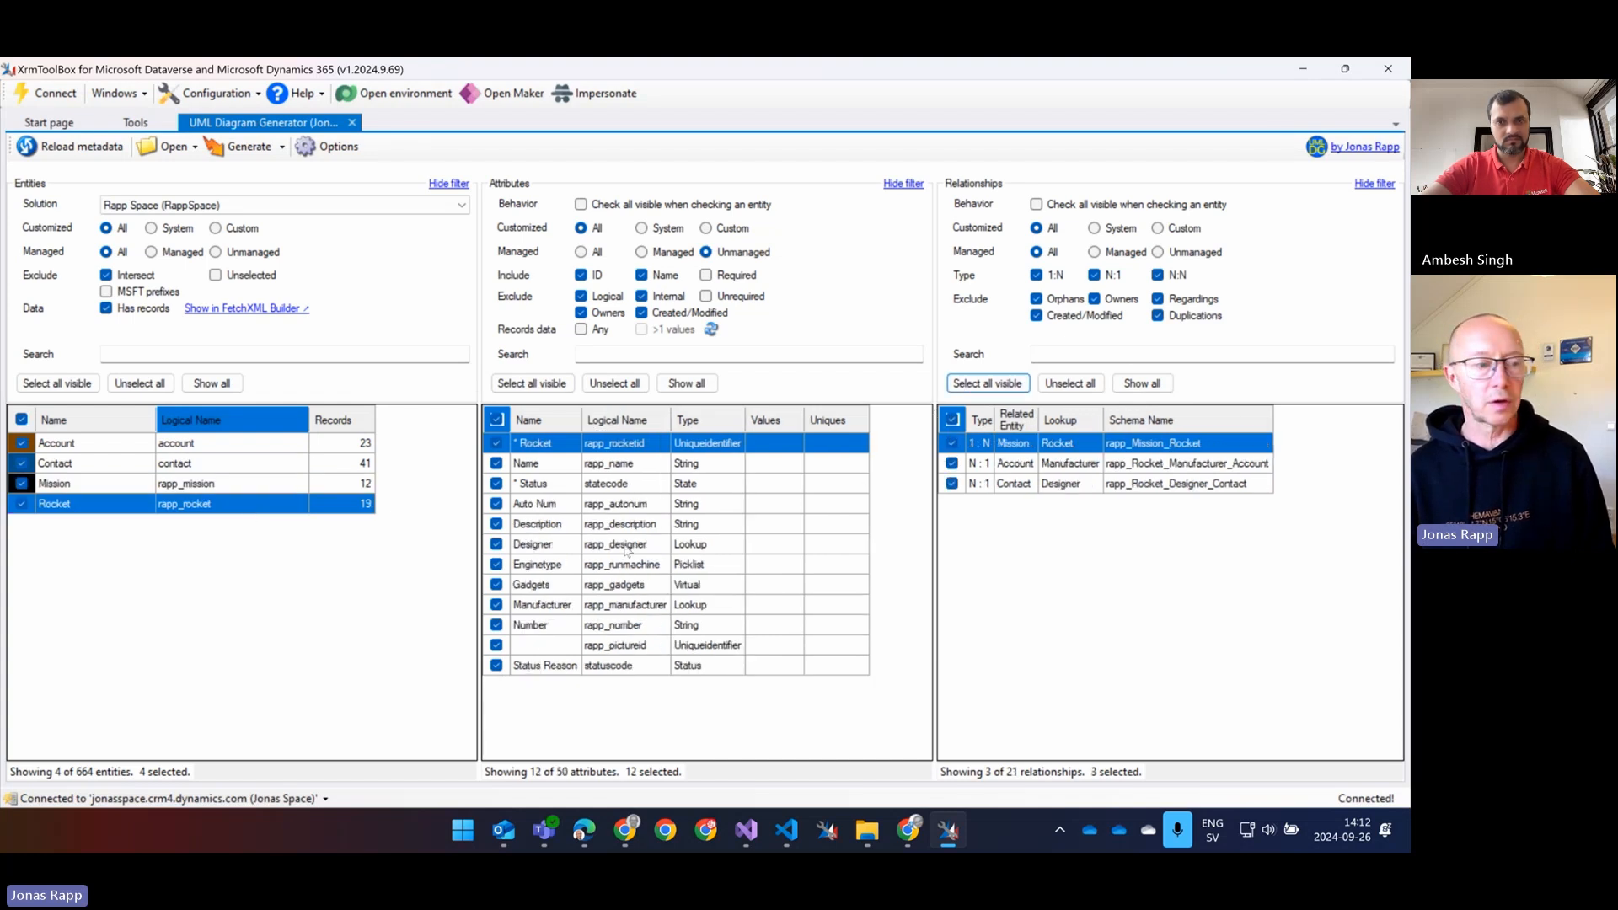
Include the Contact entity's relationships account_primary_contact, contact_customer_accounts, rapp_Rocket_Designer_Contact and rapp_Mission_Contact
click(185, 460)
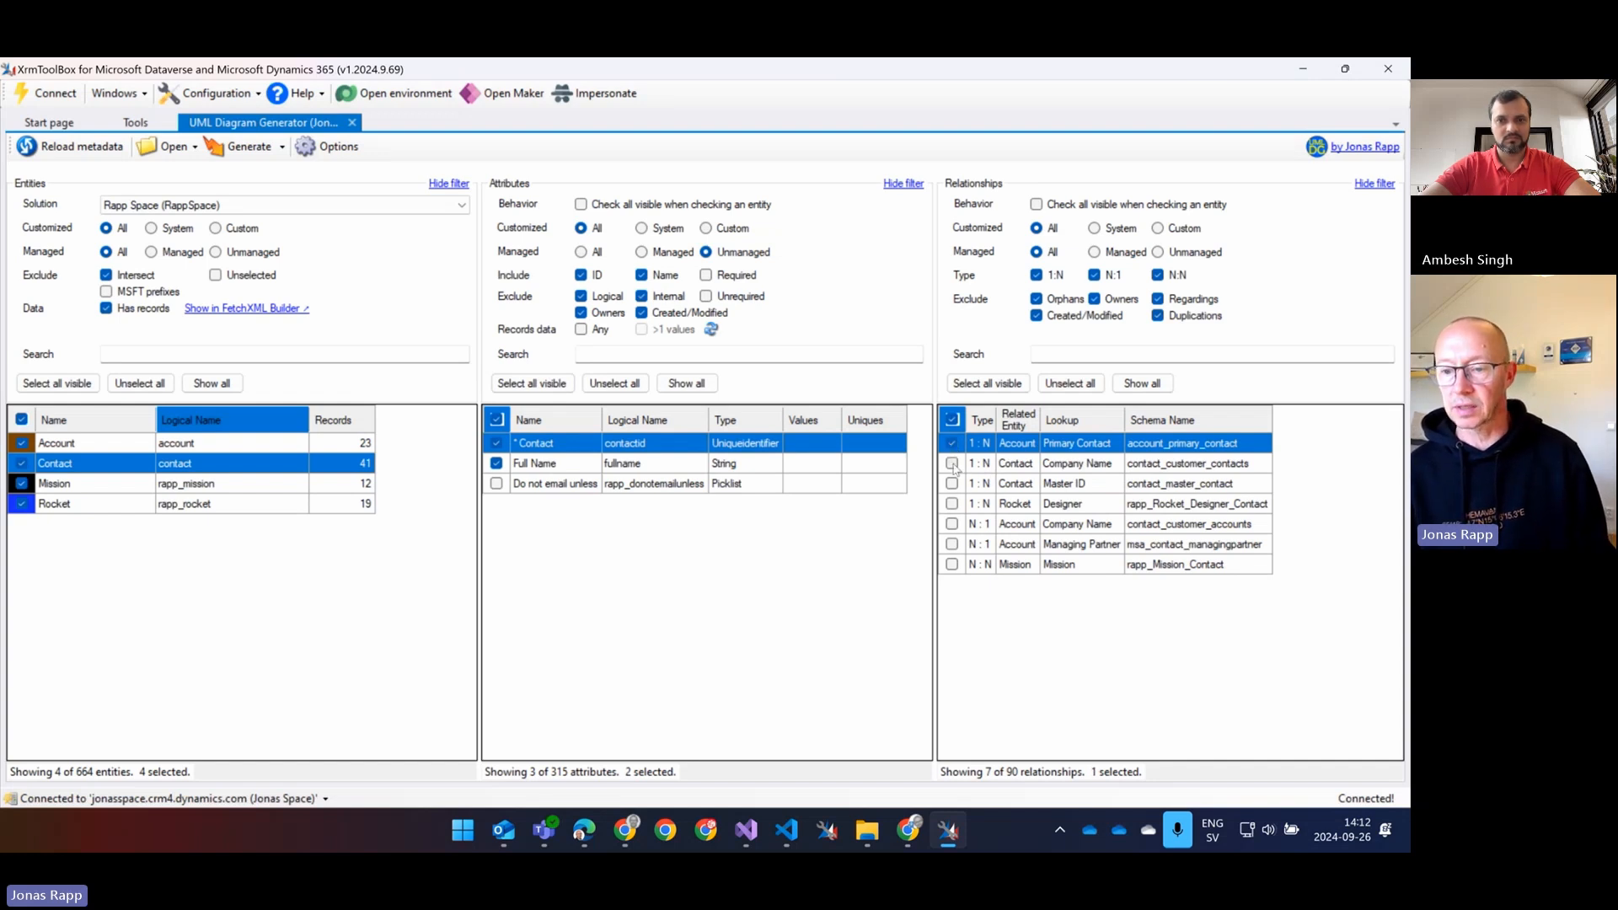
click(952, 524)
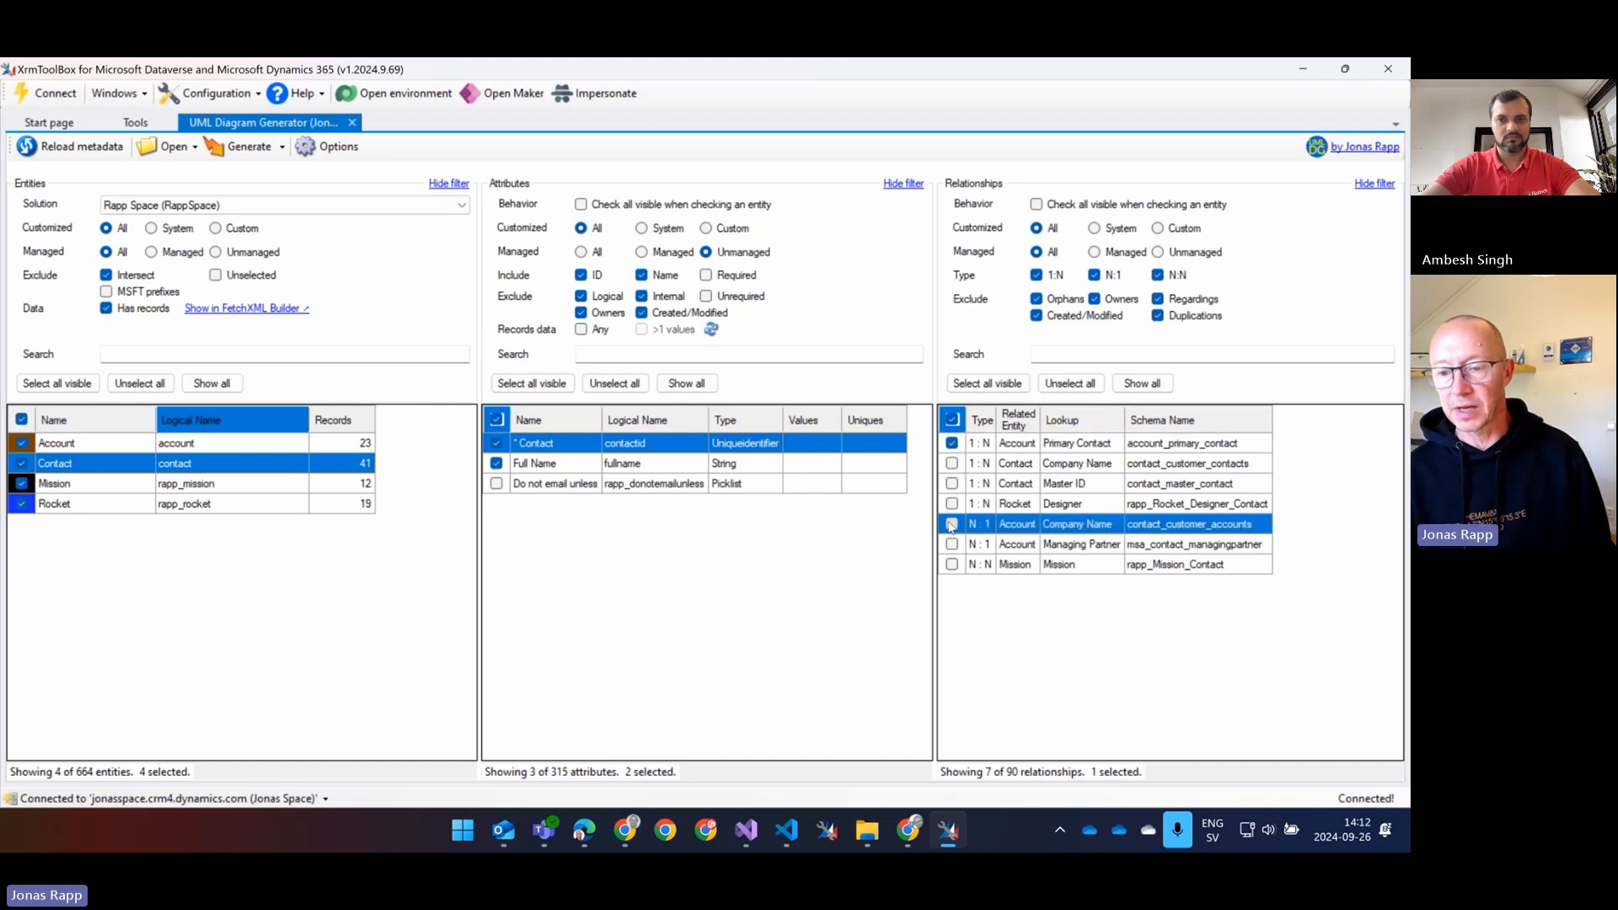
click(952, 504)
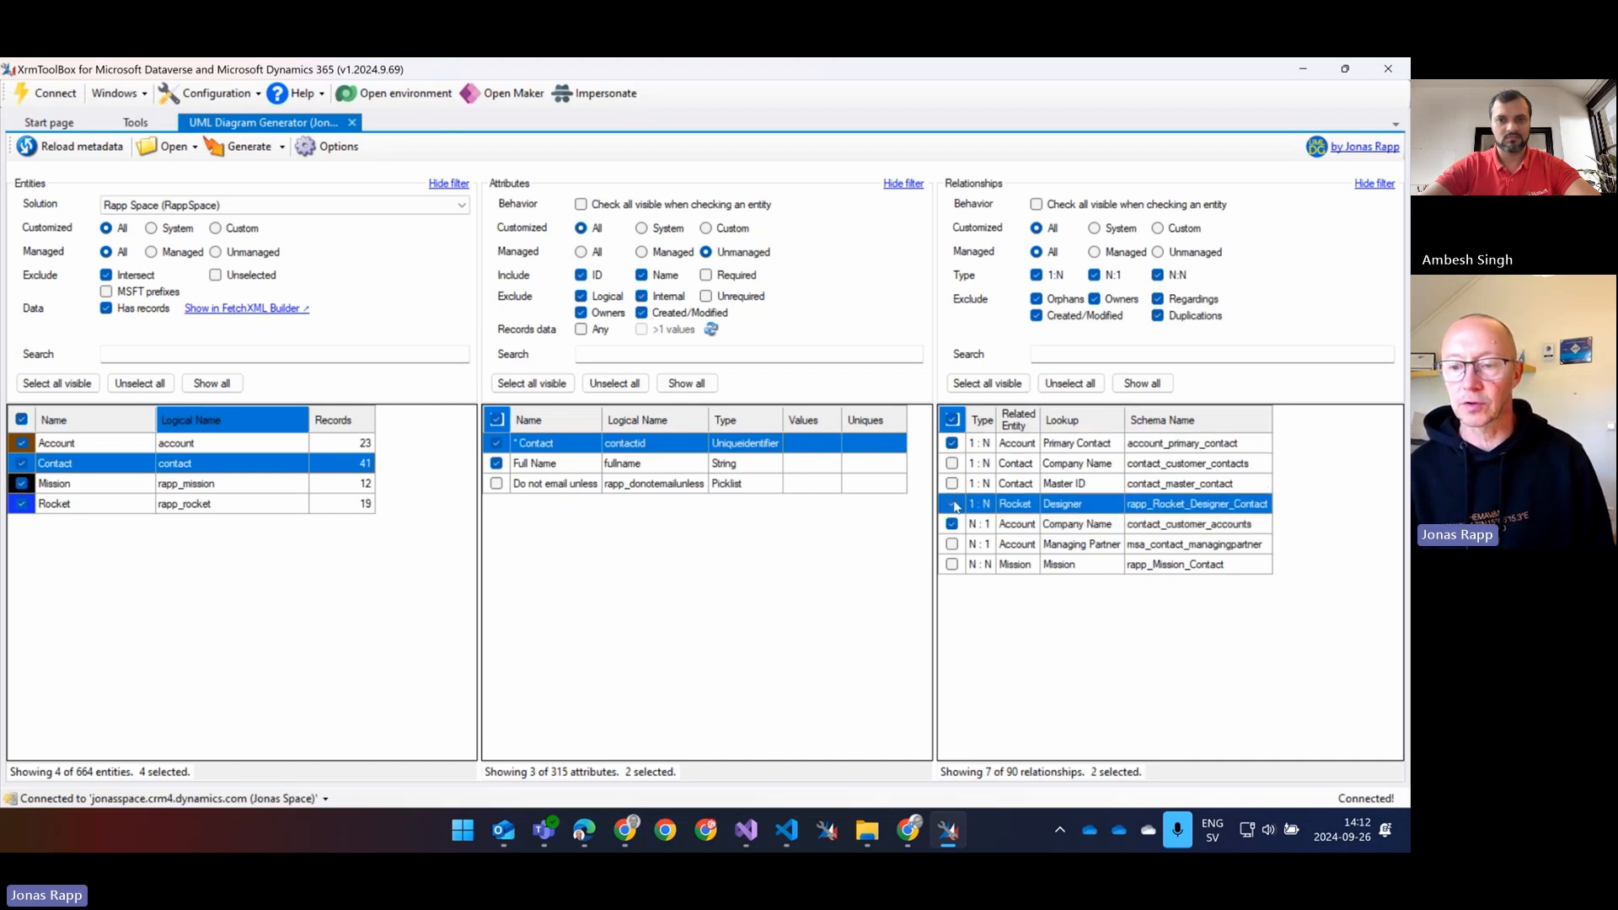
click(952, 565)
Include the Account entity's relationships contact_customer_accounts, rapp_Mission_Account, rapp_Rocket_Manufacturer_Account and account_primary_contact
click(82, 446)
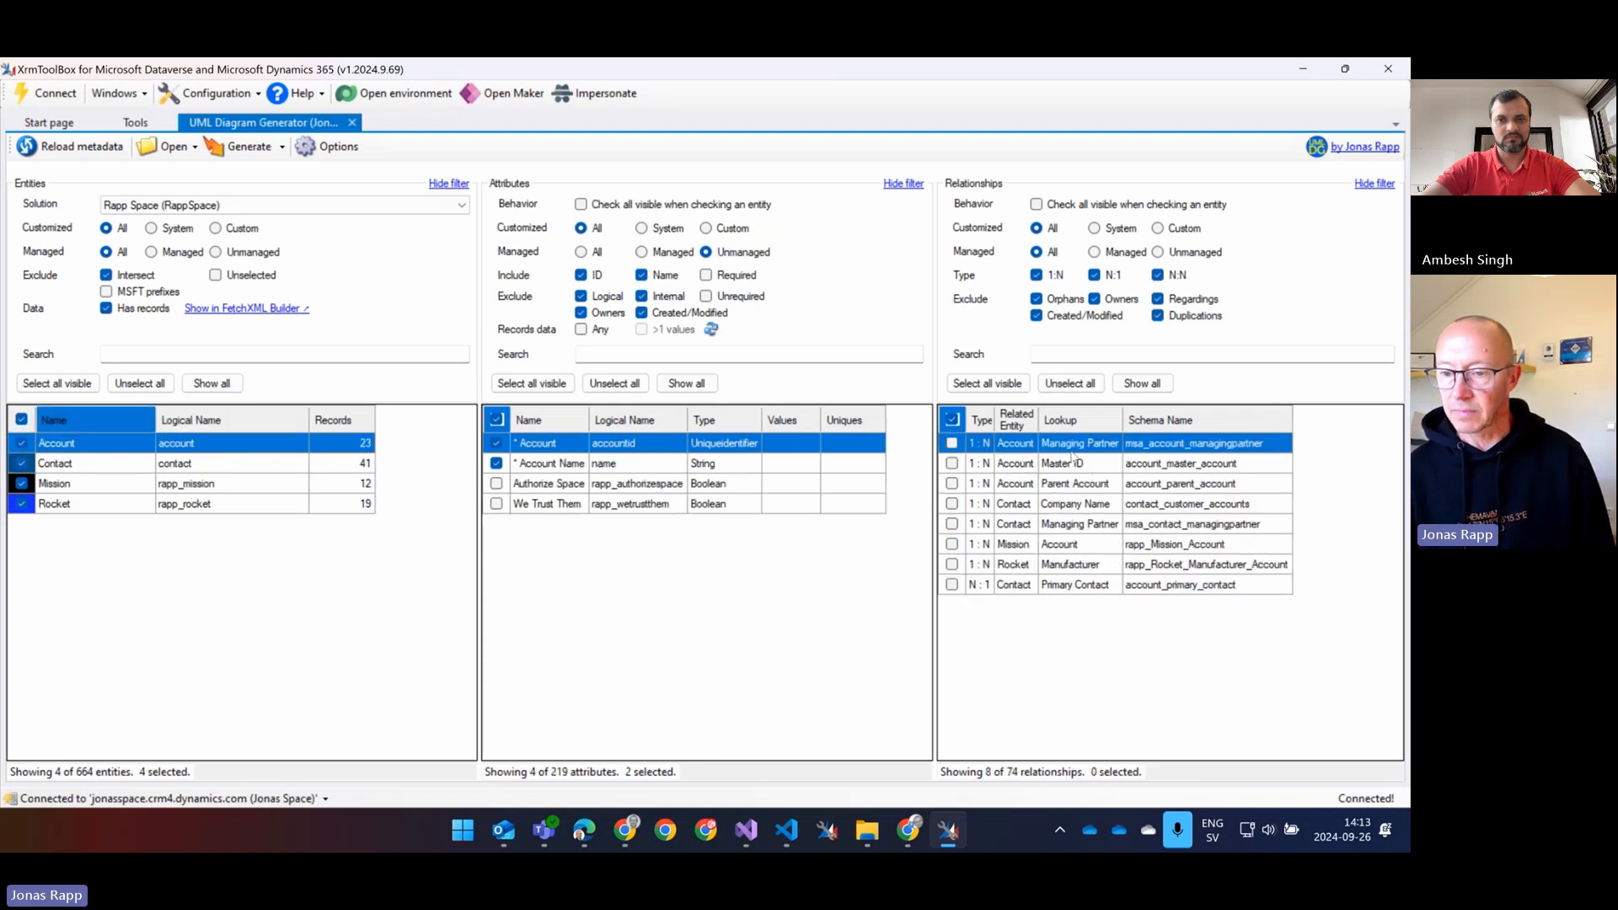
click(950, 484)
click(951, 485)
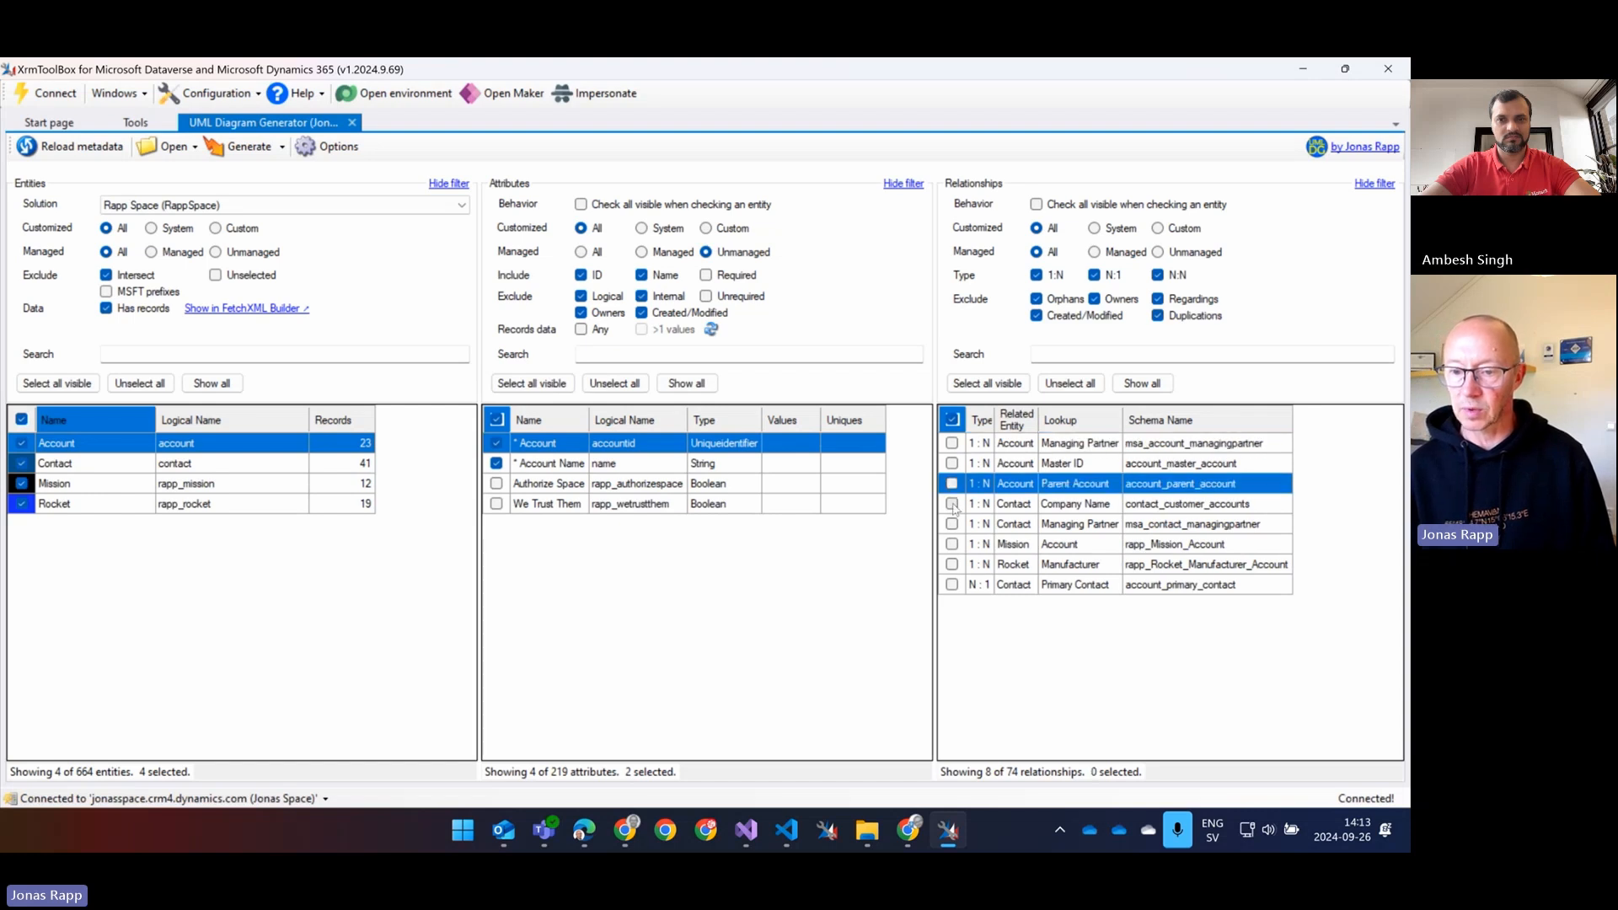
click(952, 504)
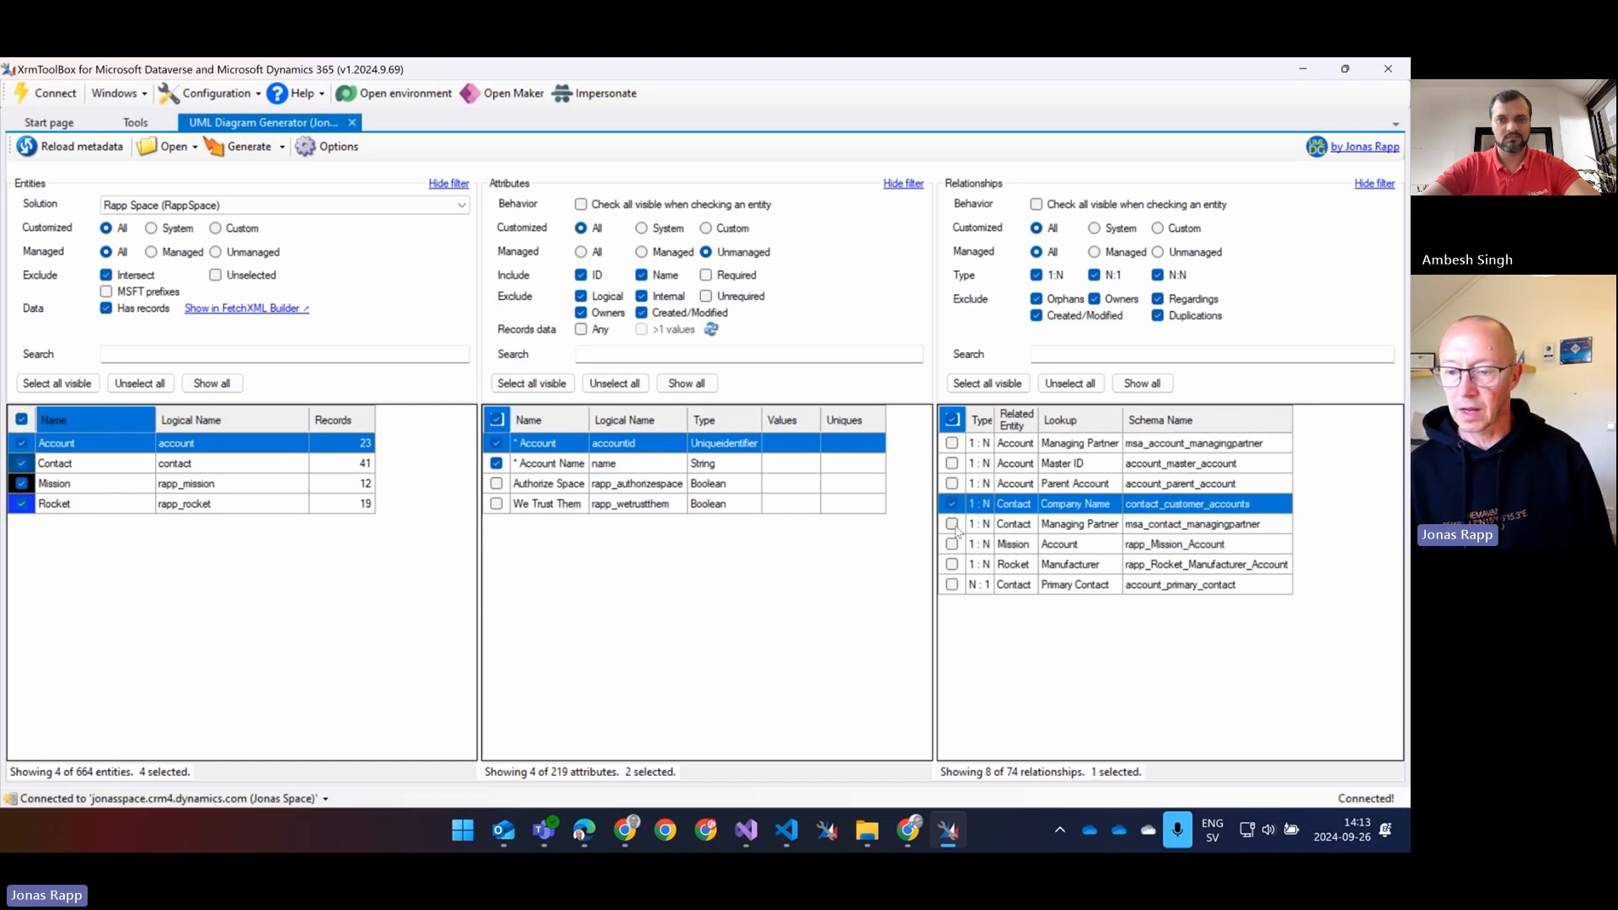
click(952, 544)
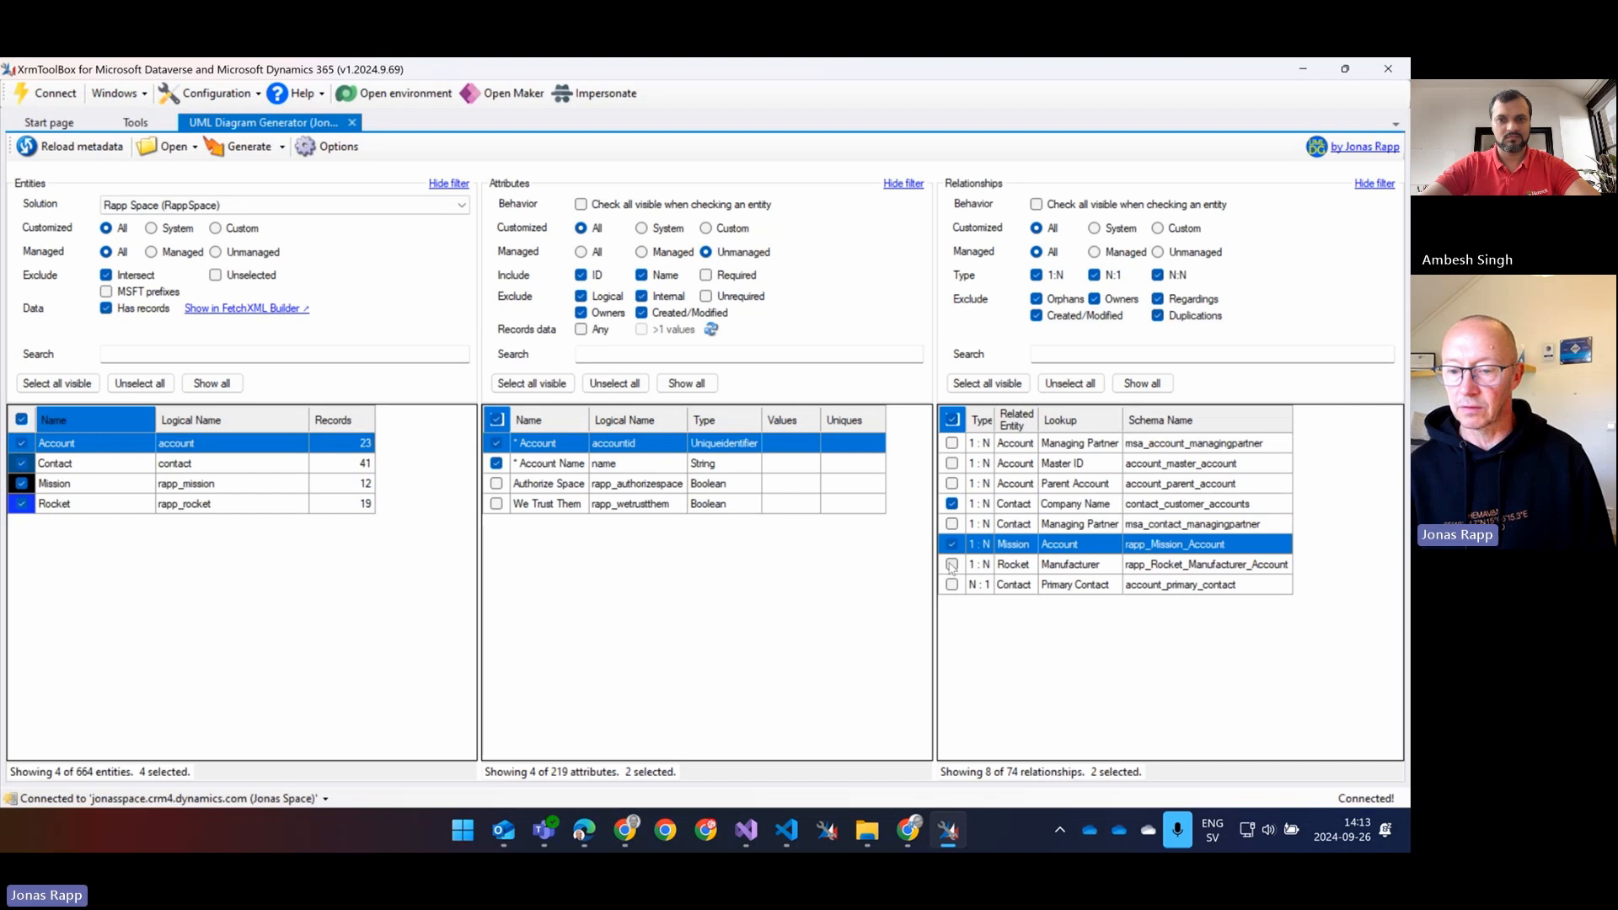
click(952, 565)
click(952, 585)
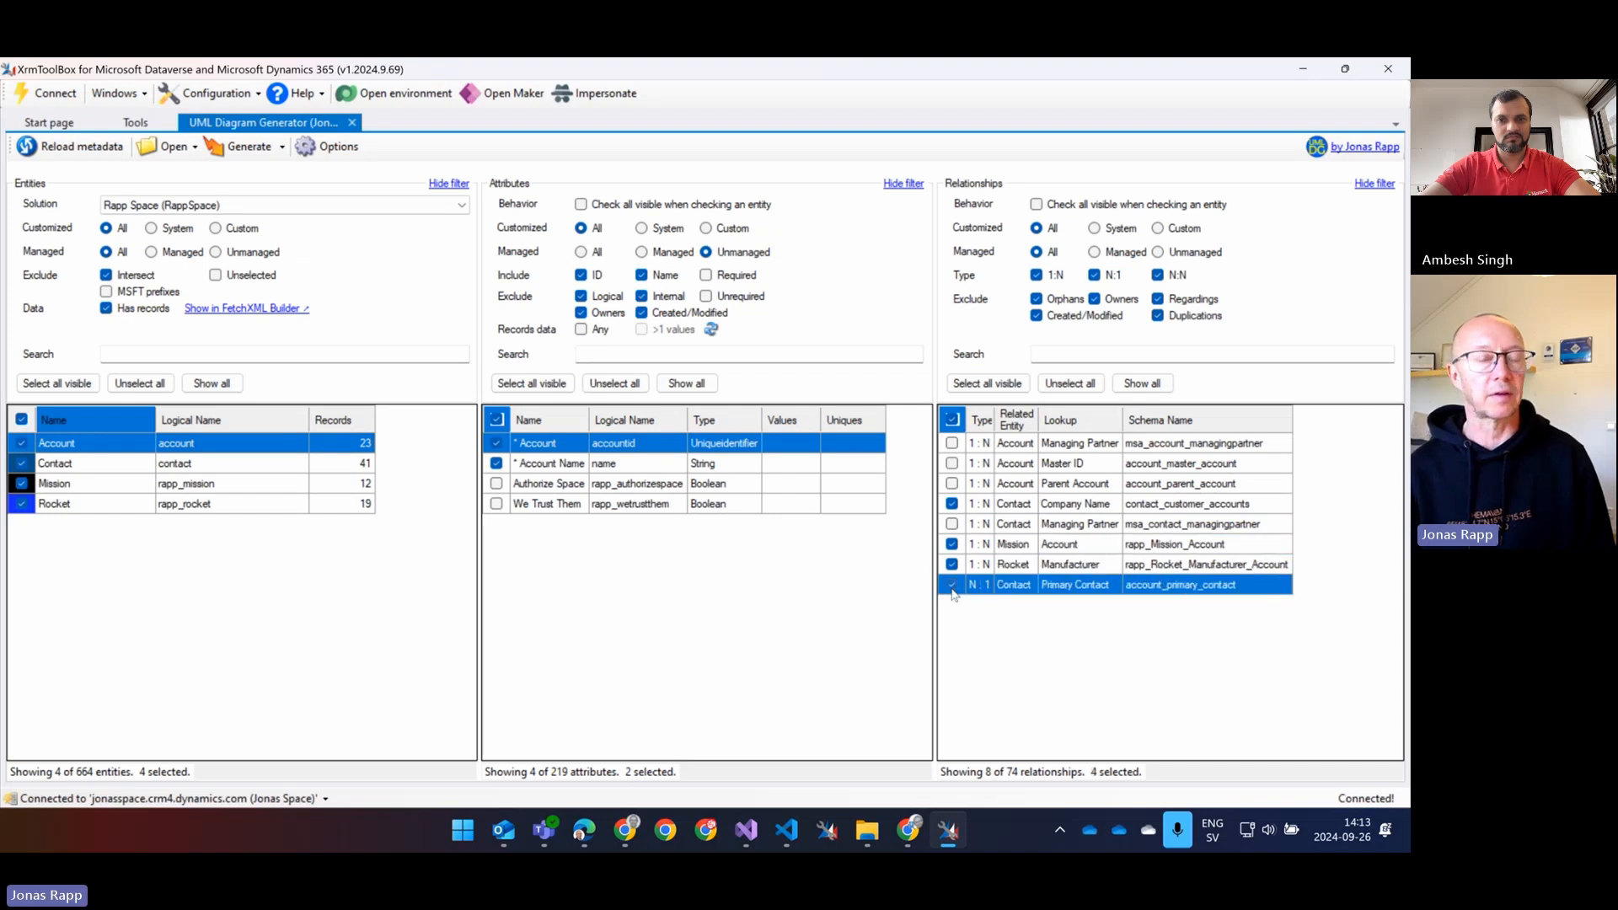
Regenerate the PlantUML file with the selected relationships and preview the updated diagram in Visual Studio Code
click(260, 149)
key(alt+Tab)
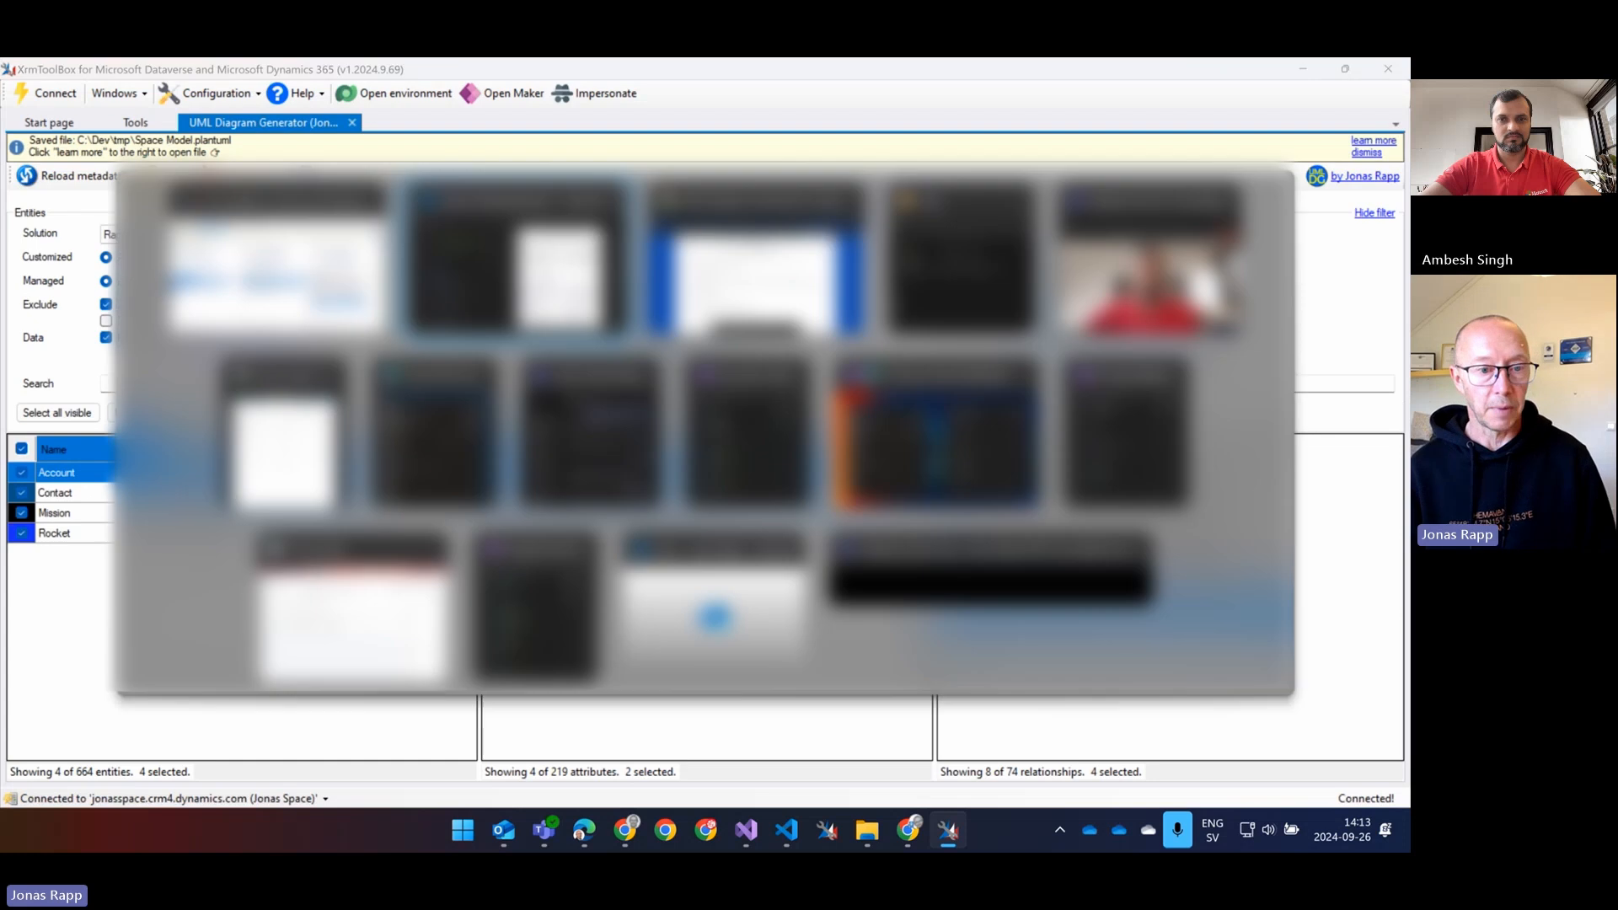
right_click(374, 420)
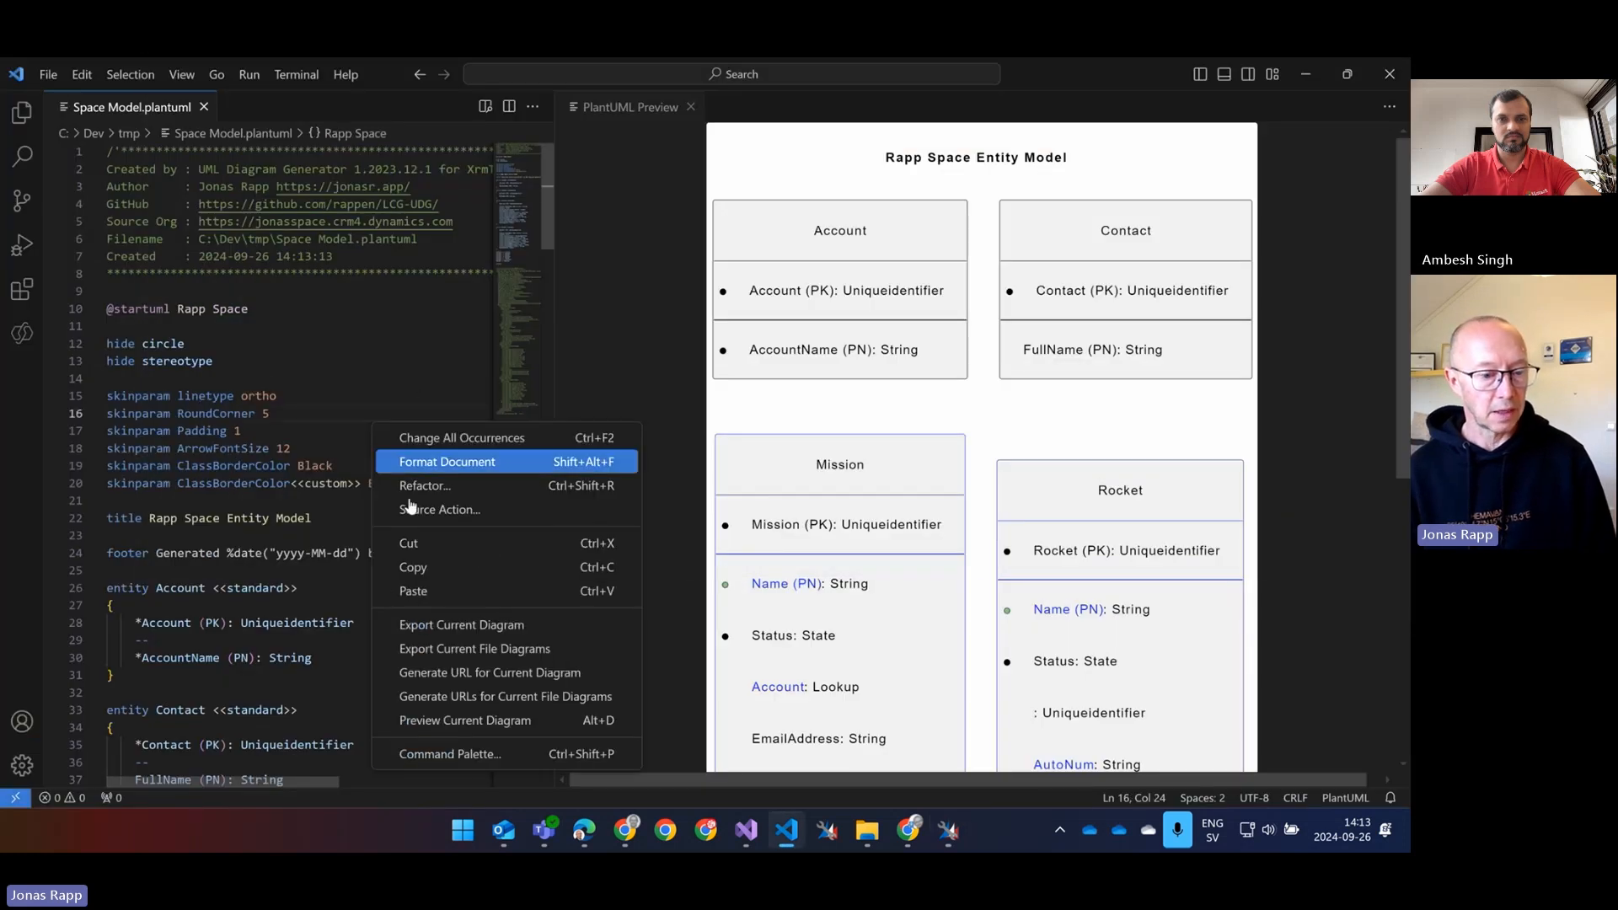
click(472, 721)
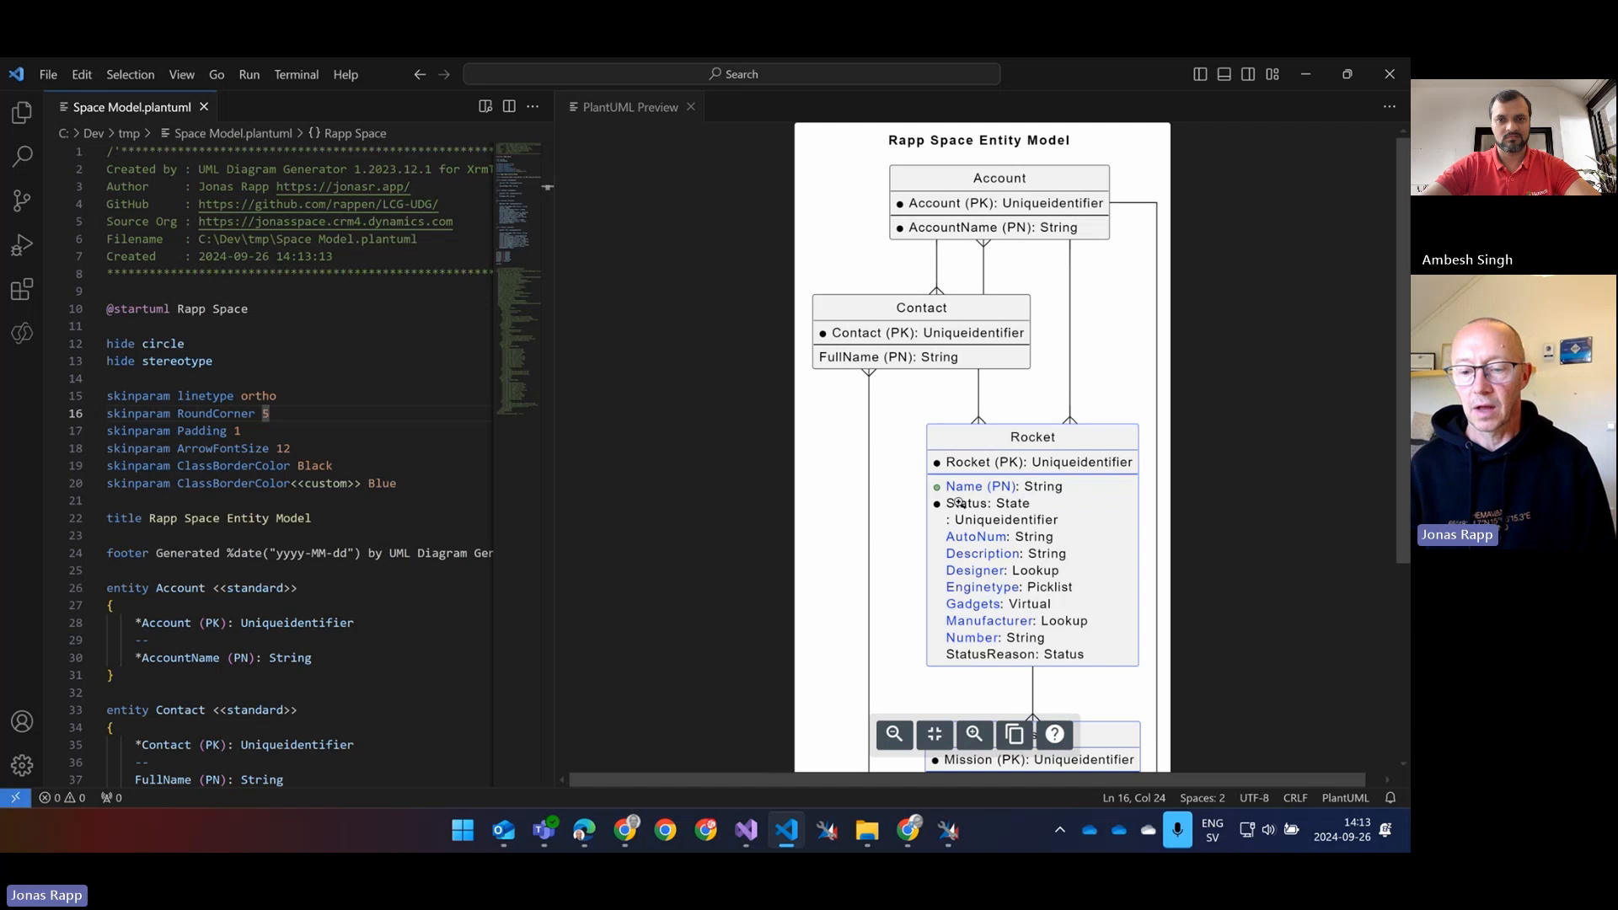
Switch to the UML Diagram Generator in XrmToolBox and set the format option for identifiers to Schema Name
scroll(745, 526, down, 3)
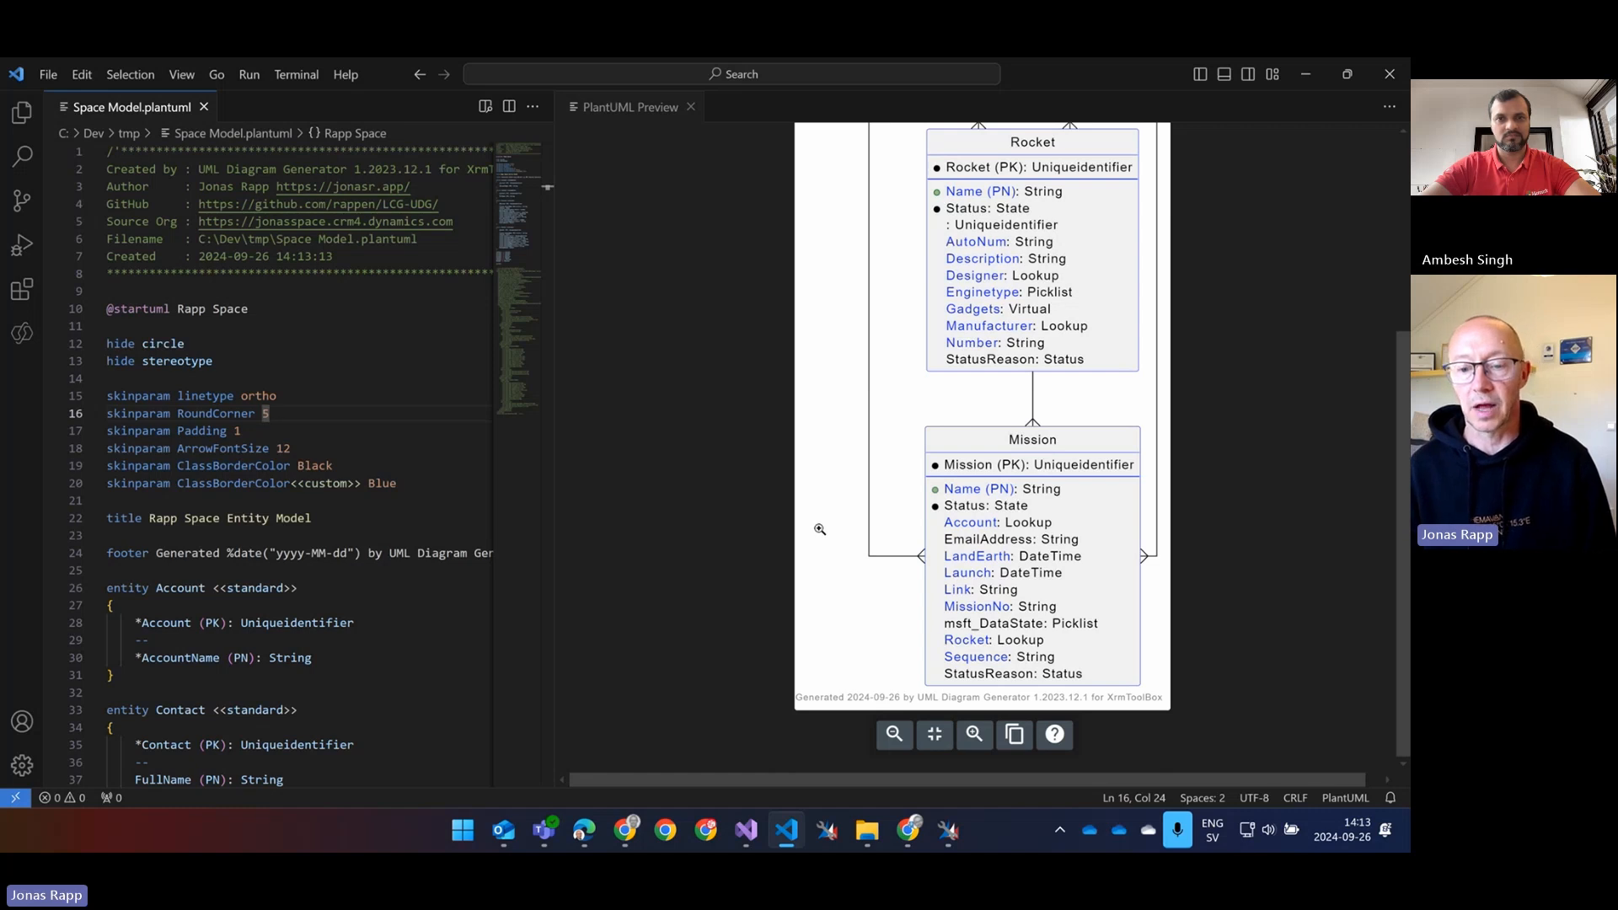
scroll(836, 527, up, 3)
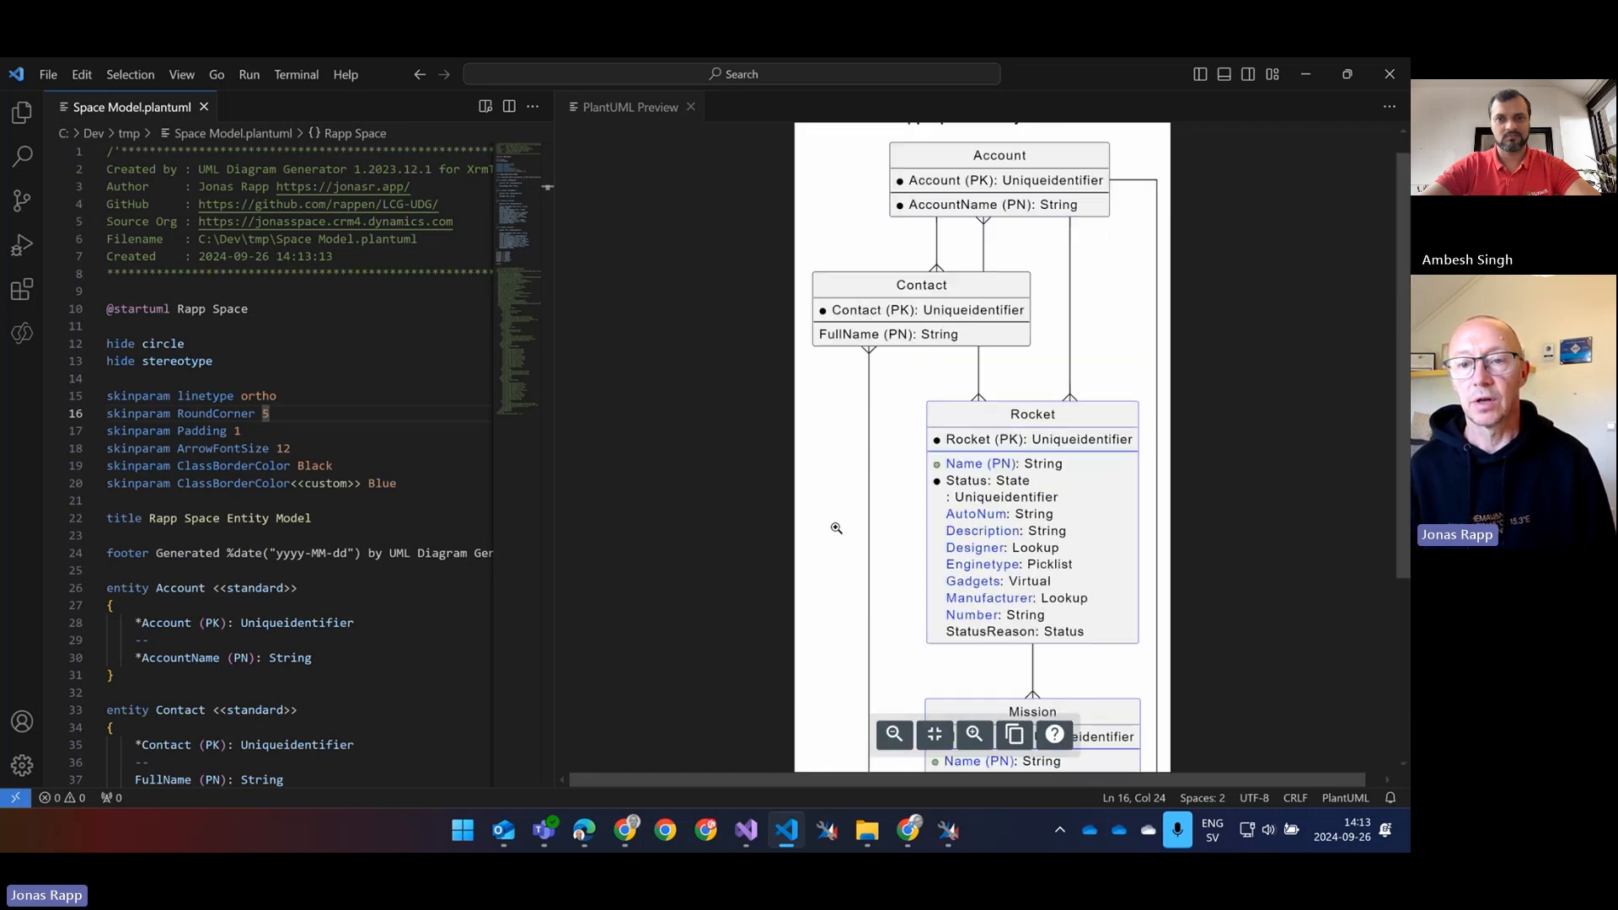
scroll(836, 528, down, 1)
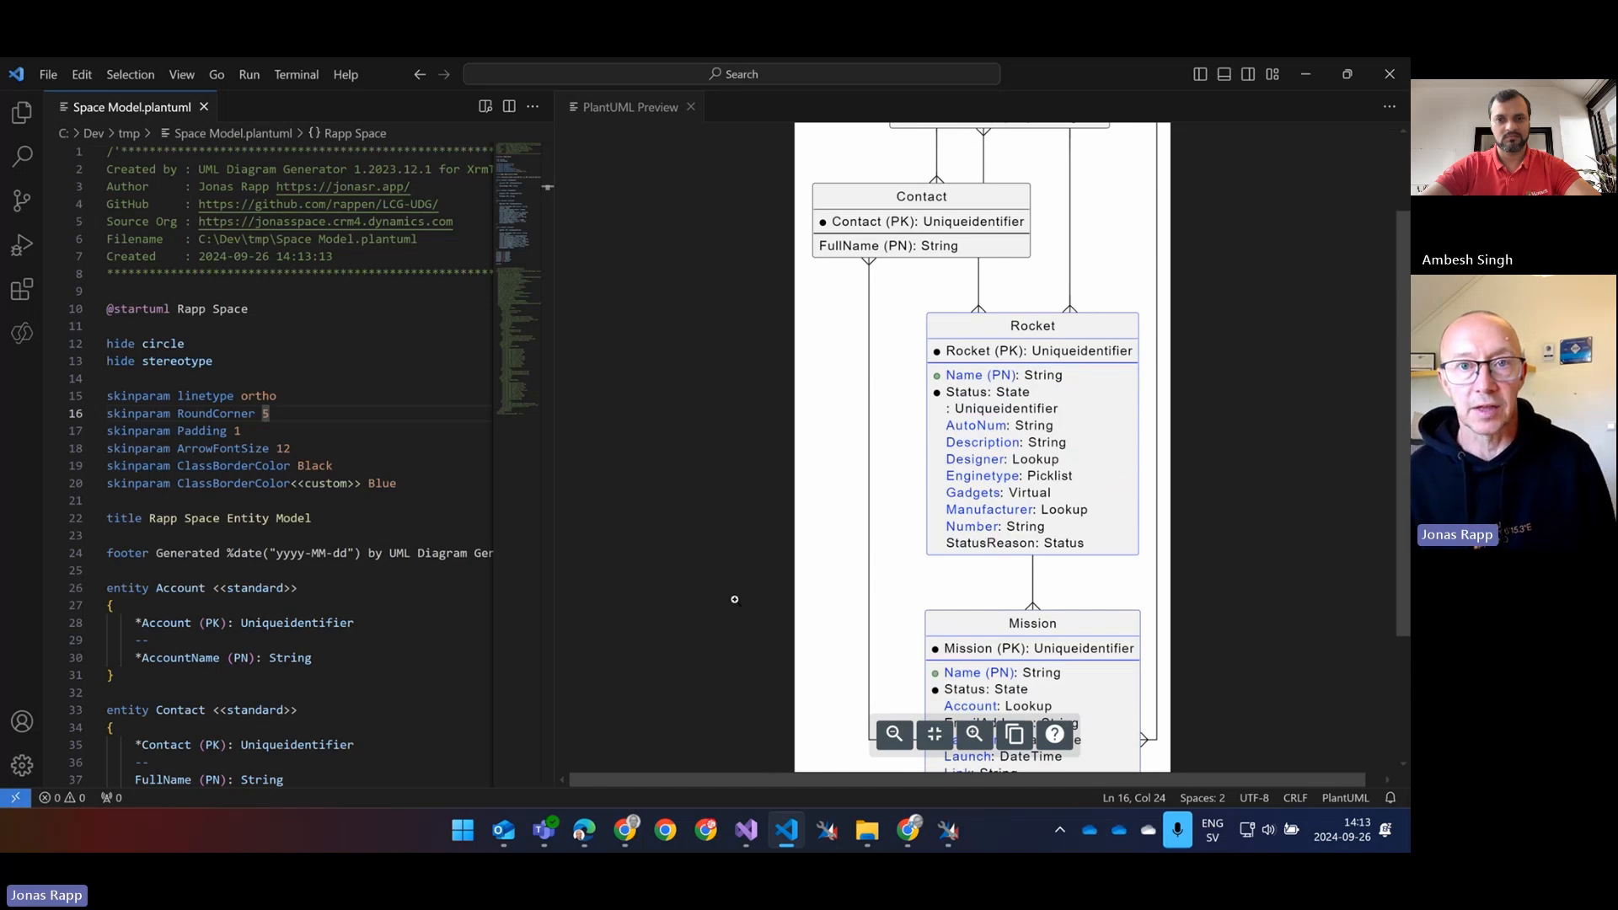
key(alt+Tab)
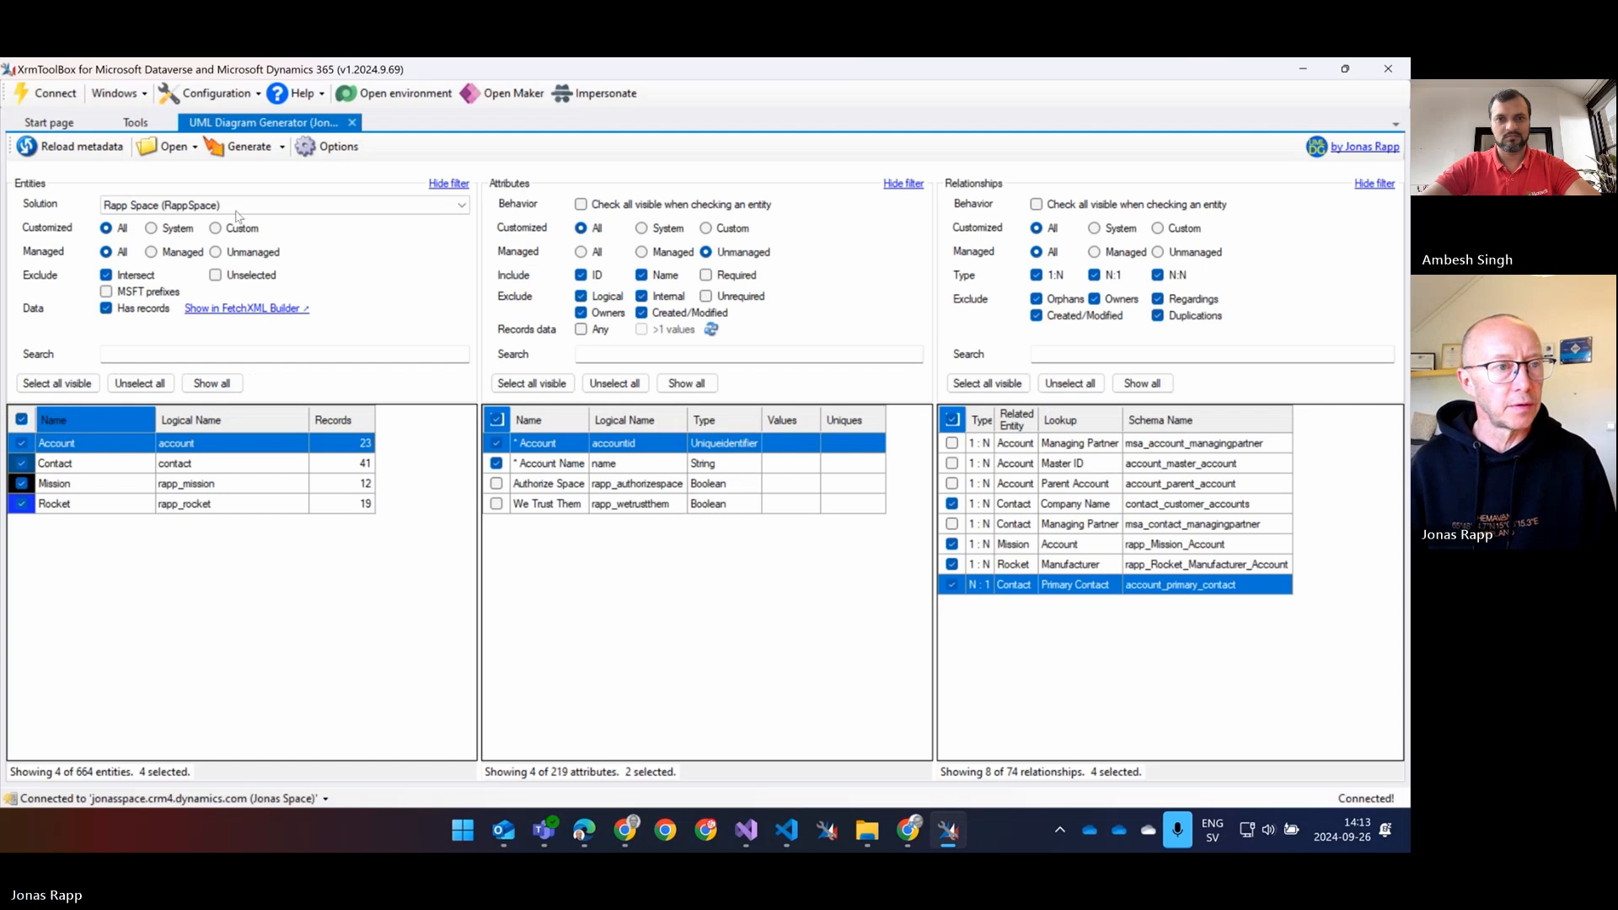
click(340, 154)
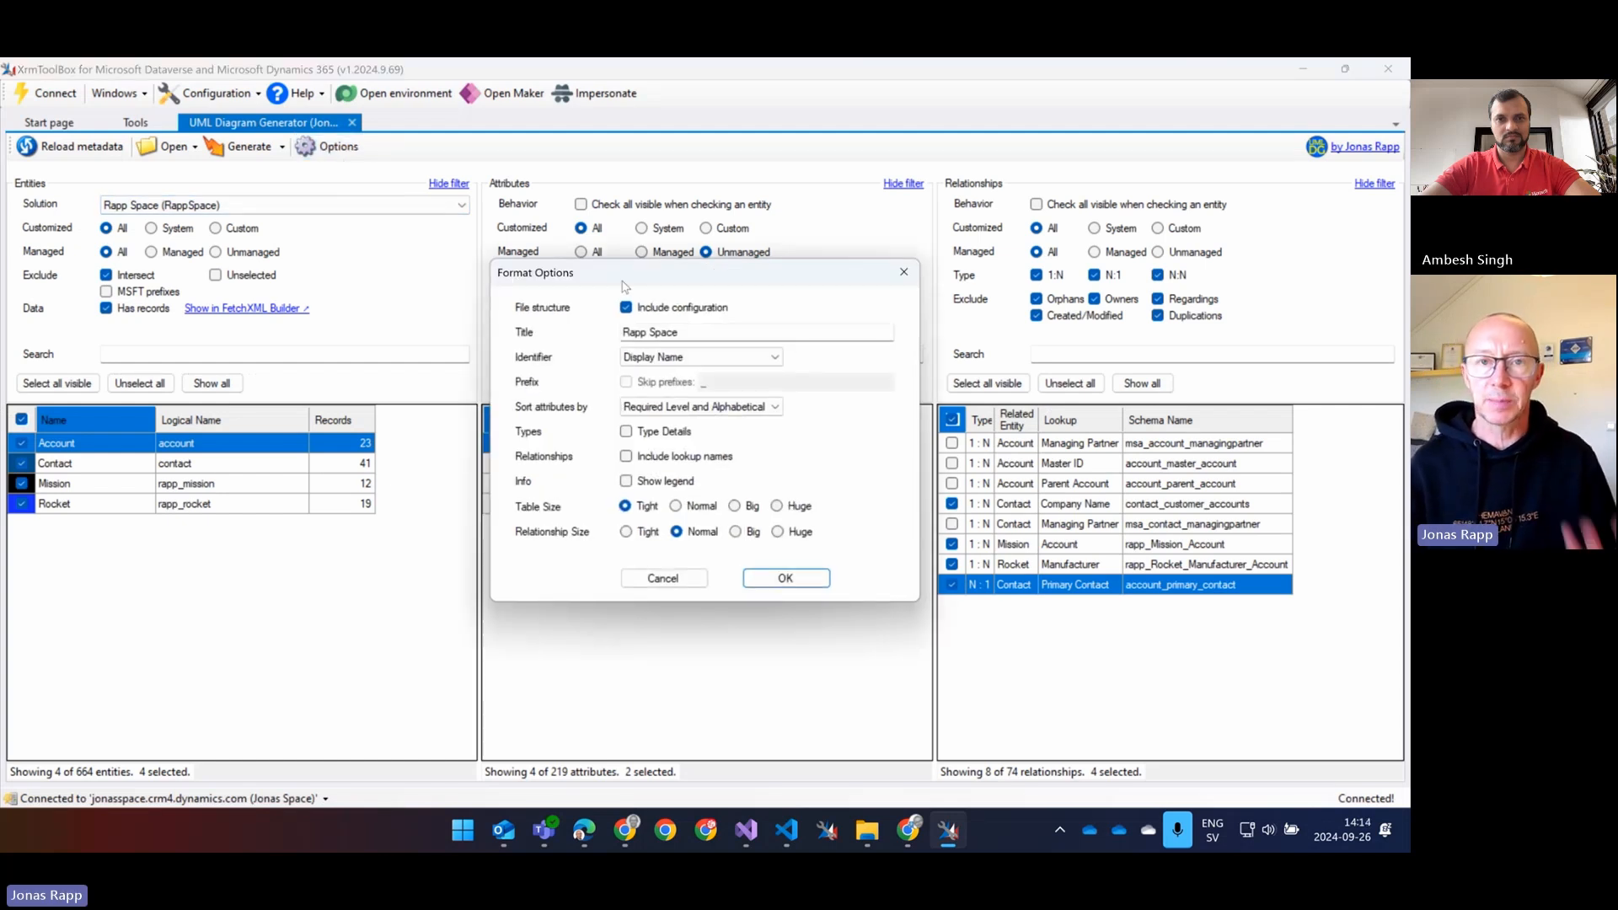
key(alt+Tab)
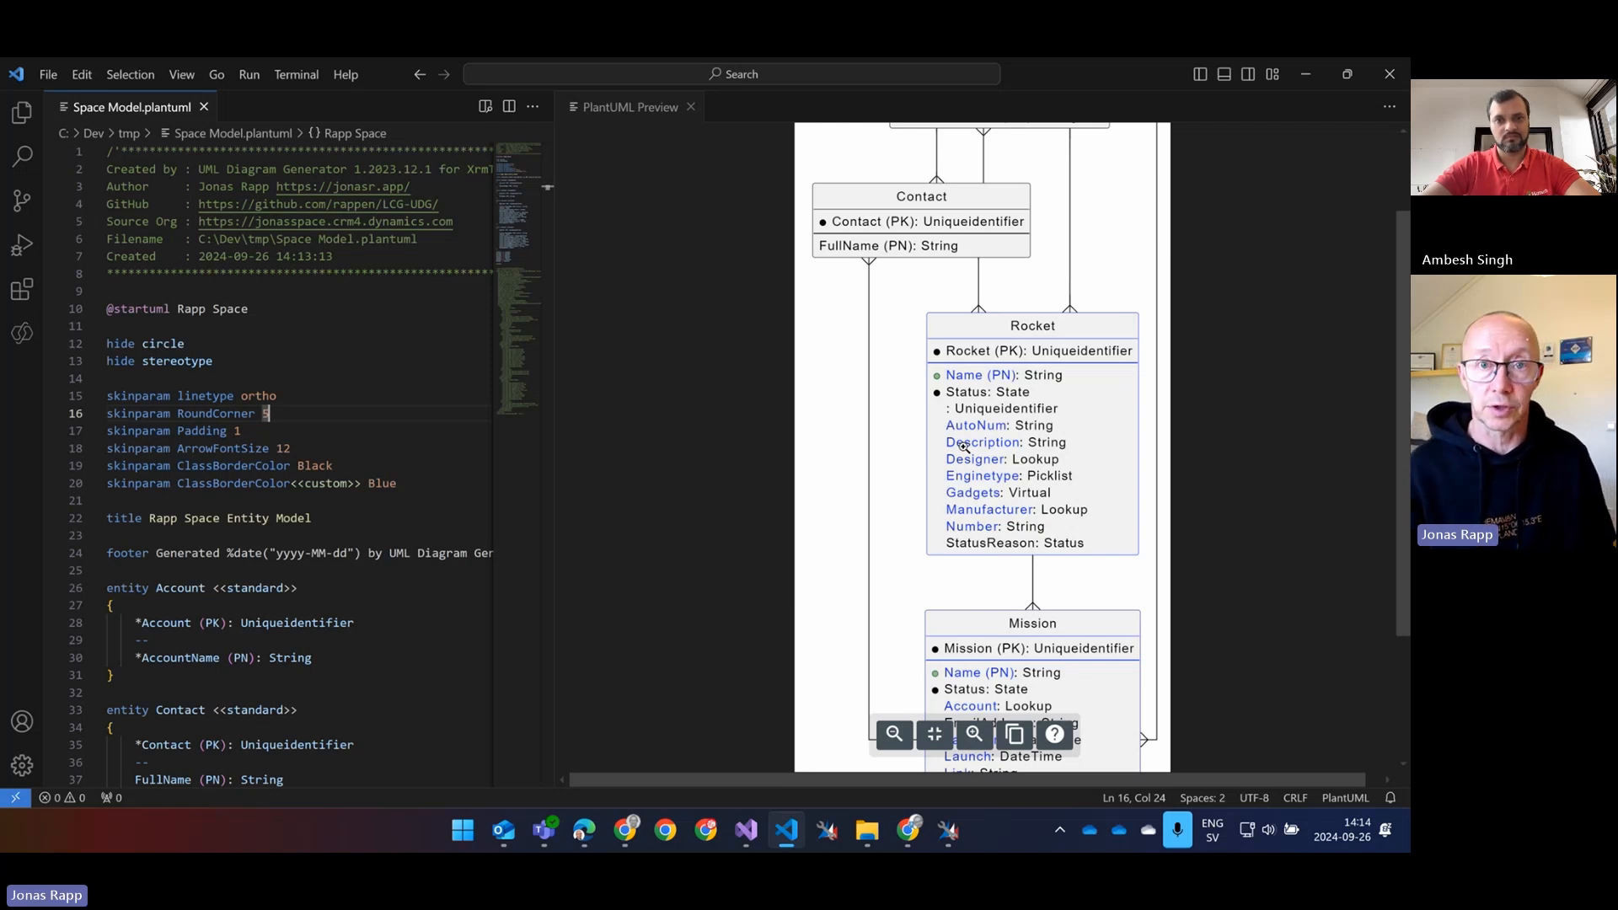
key(alt+Tab)
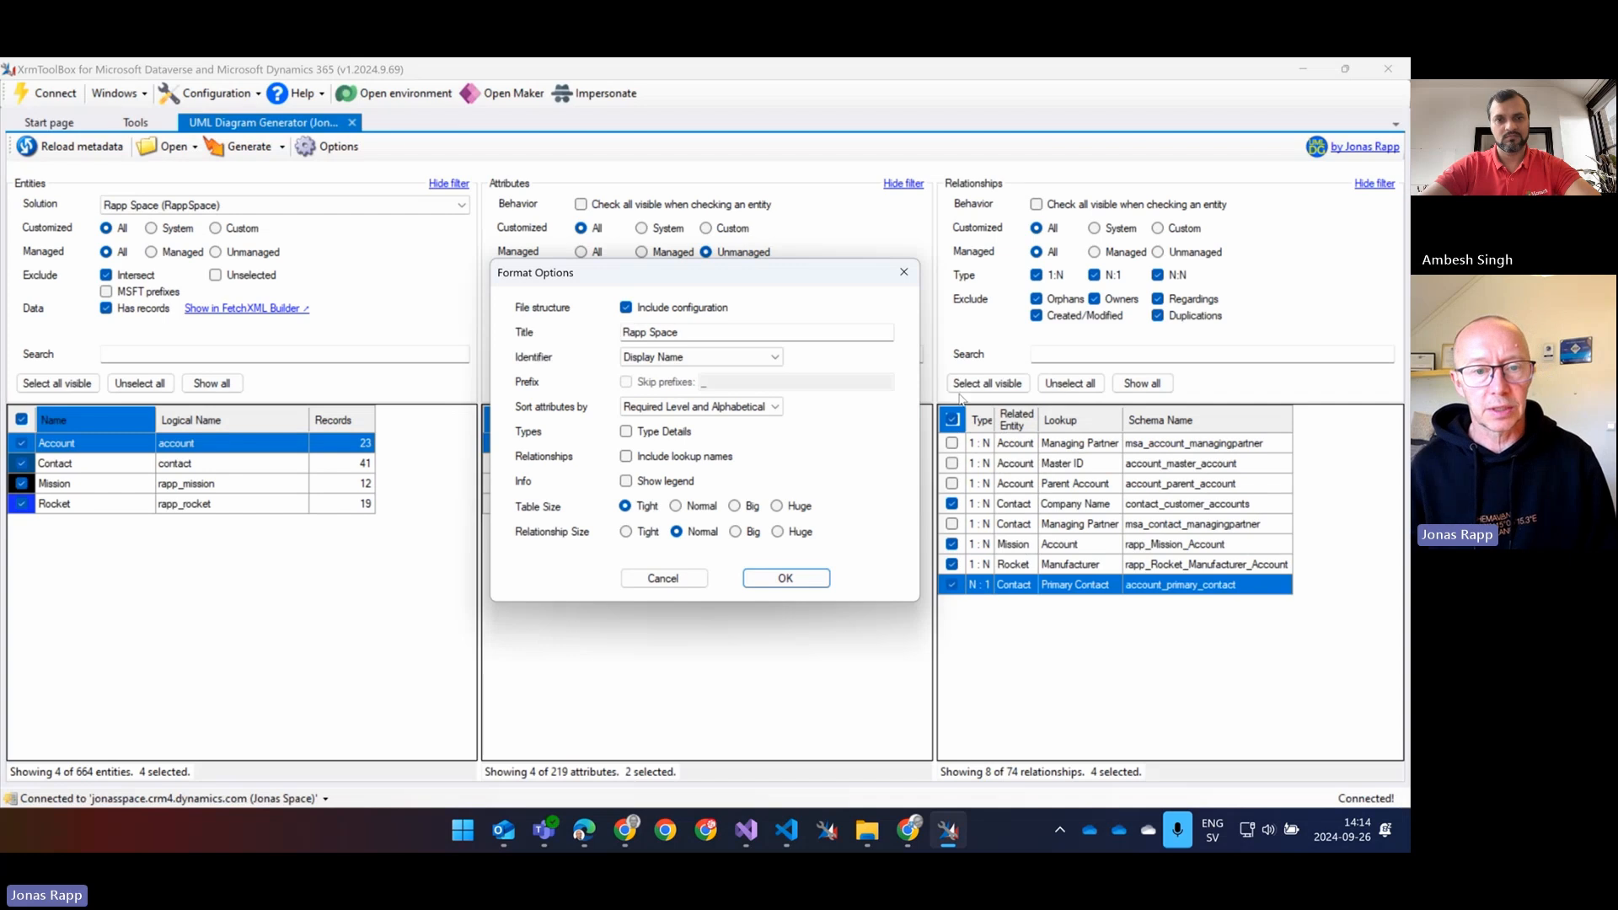
click(674, 357)
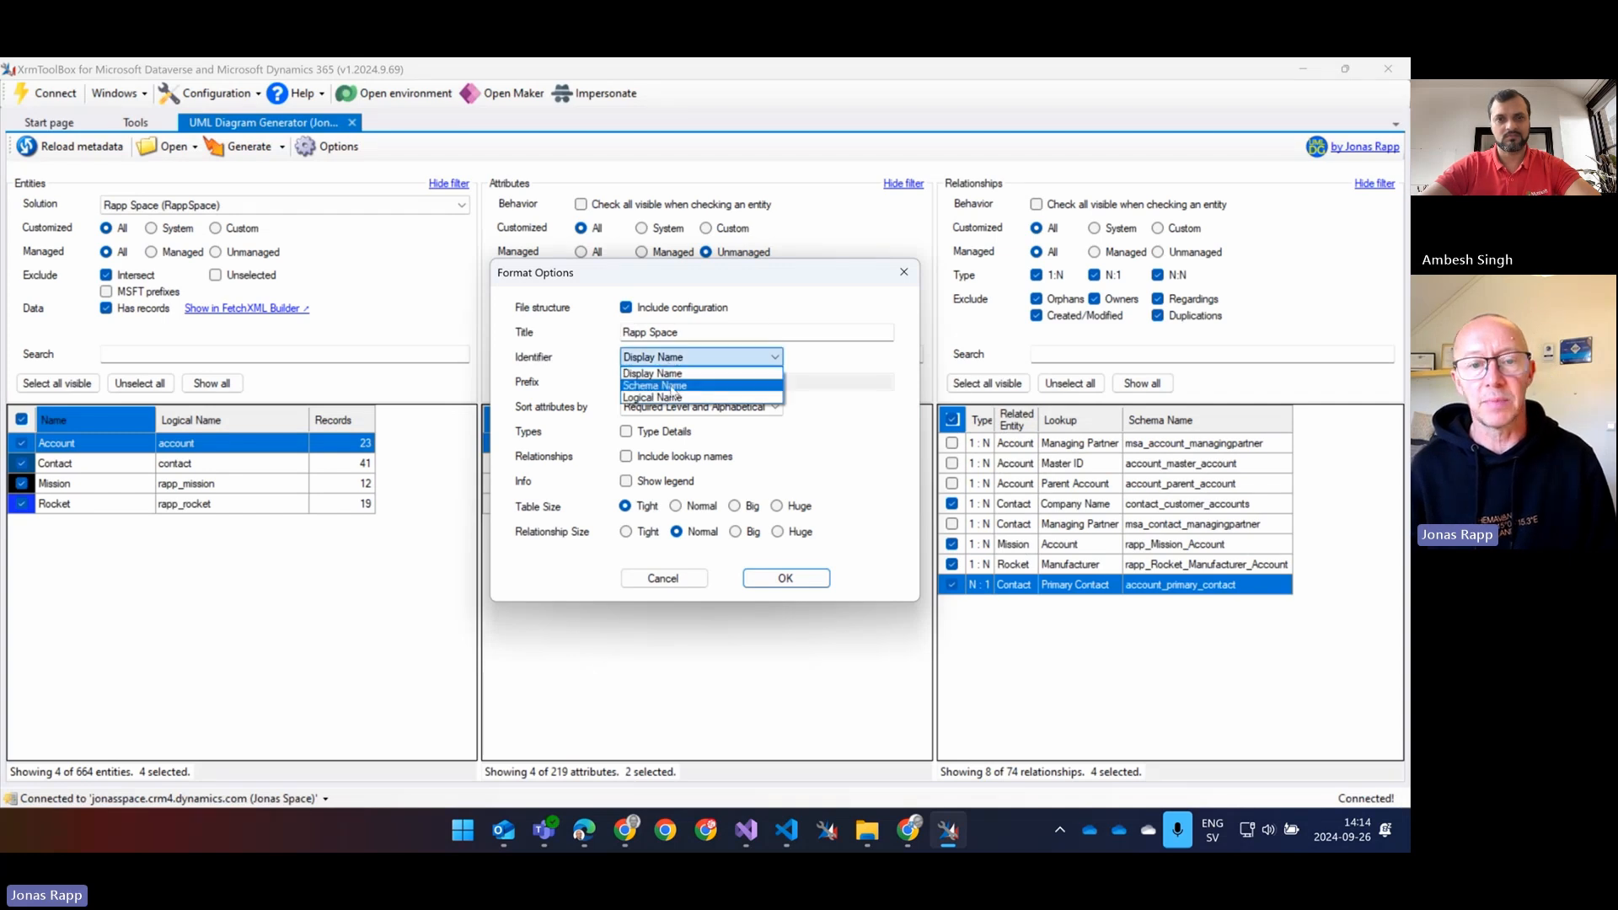
click(672, 385)
click(773, 575)
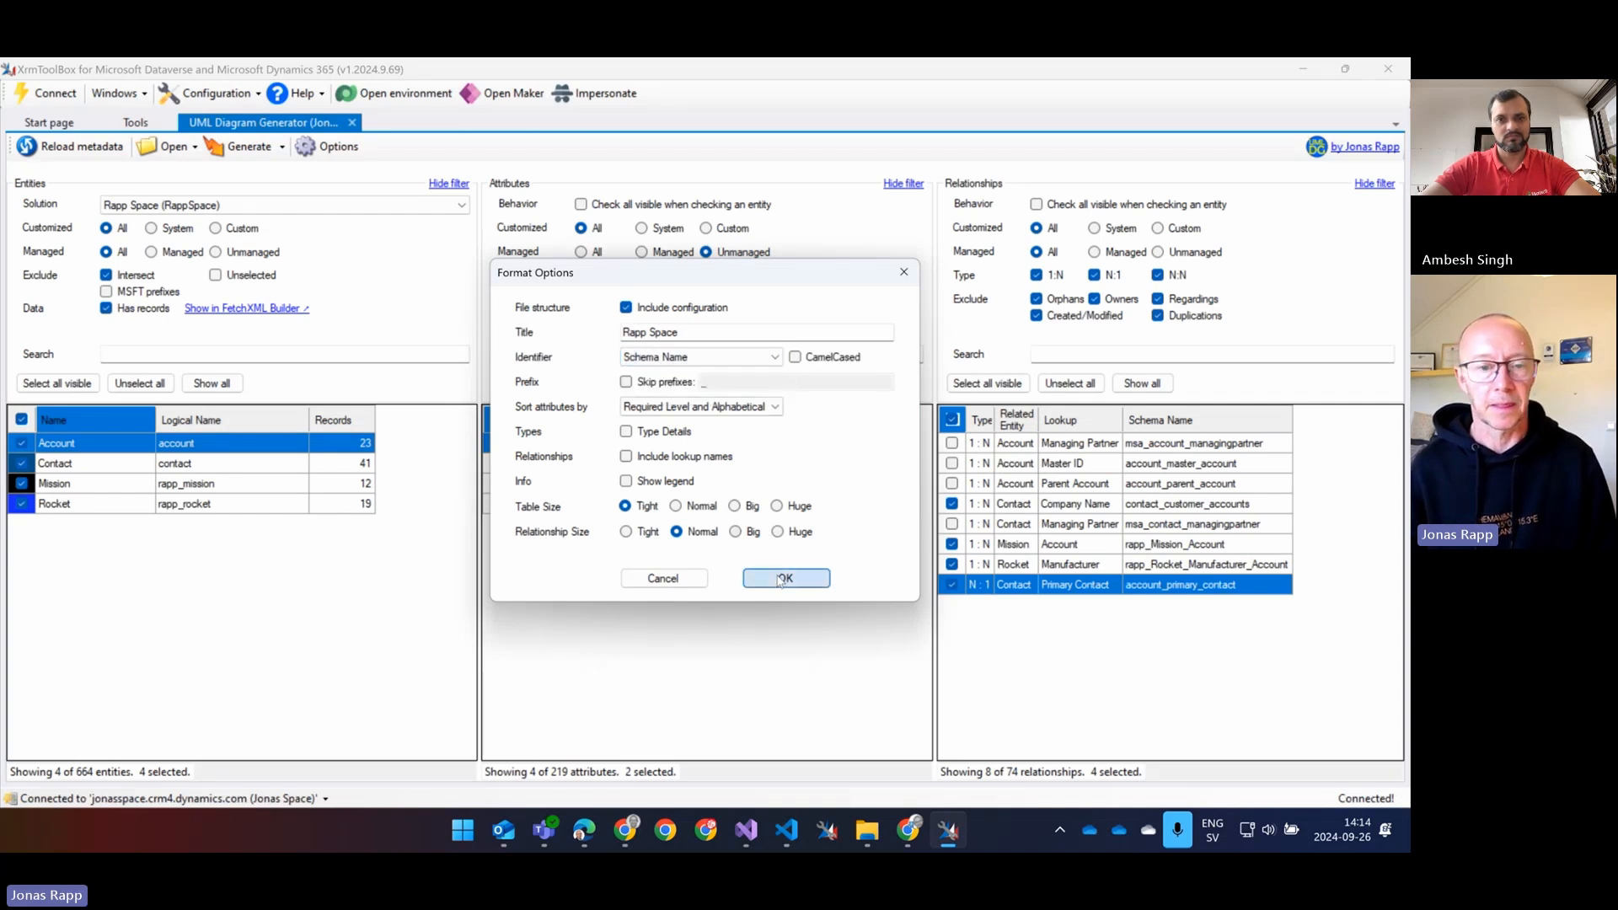
Regenerate the PlantUML file with schema names and preview the current diagram in Visual Studio Code
click(234, 150)
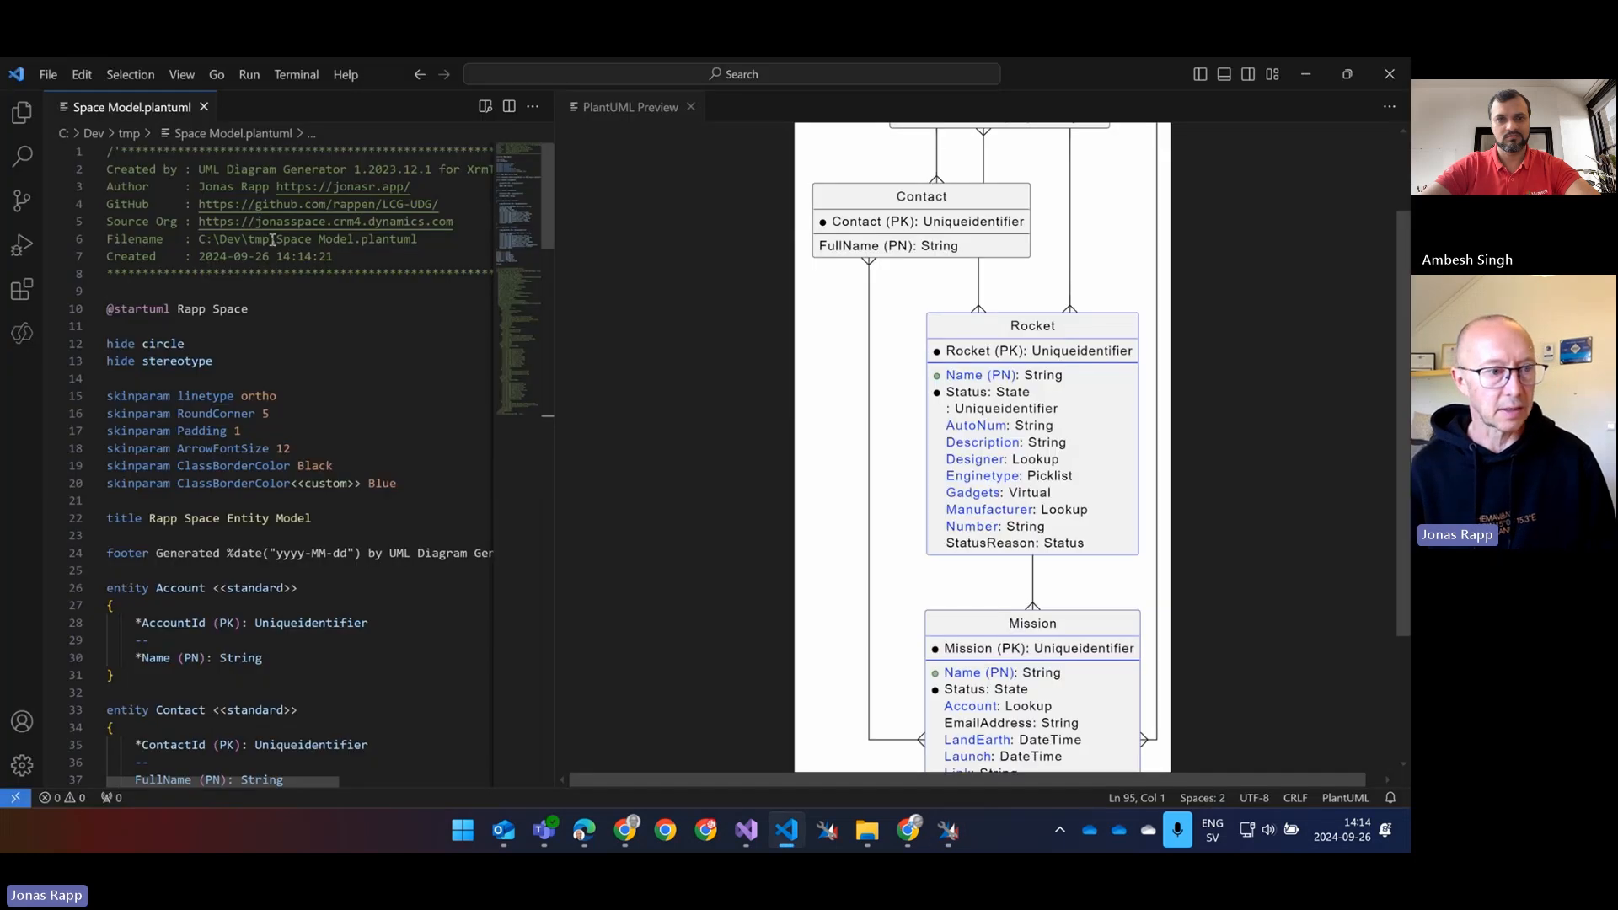
right_click(272, 286)
click(333, 583)
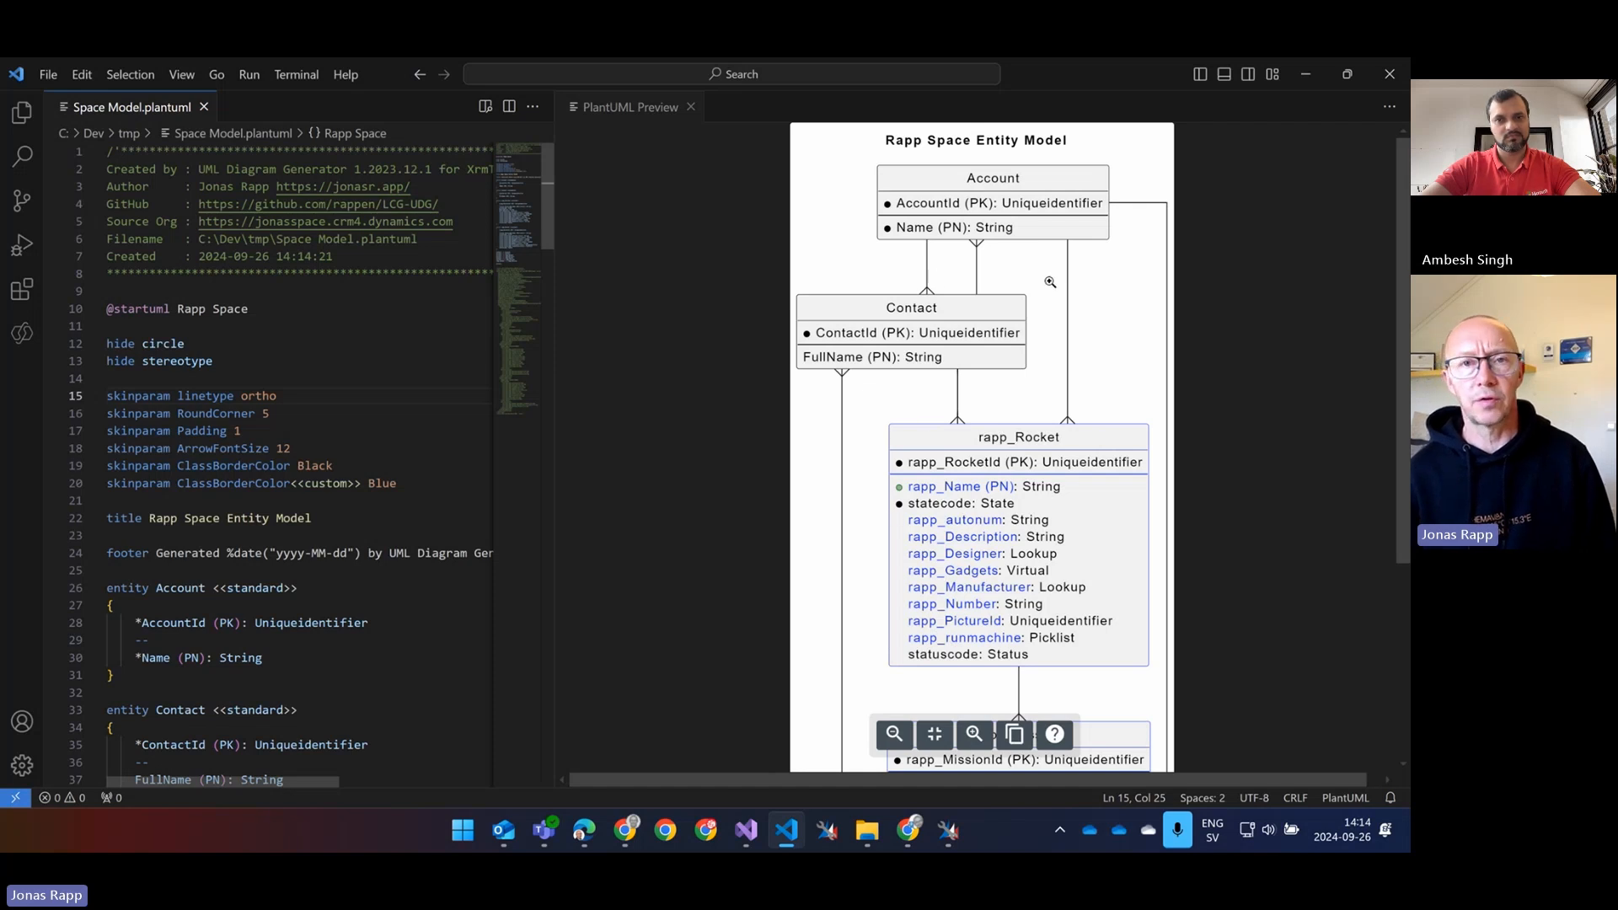
Switch back to XrmToolBox and enable Include lookup names and Type Details in the format options
key(alt+Tab)
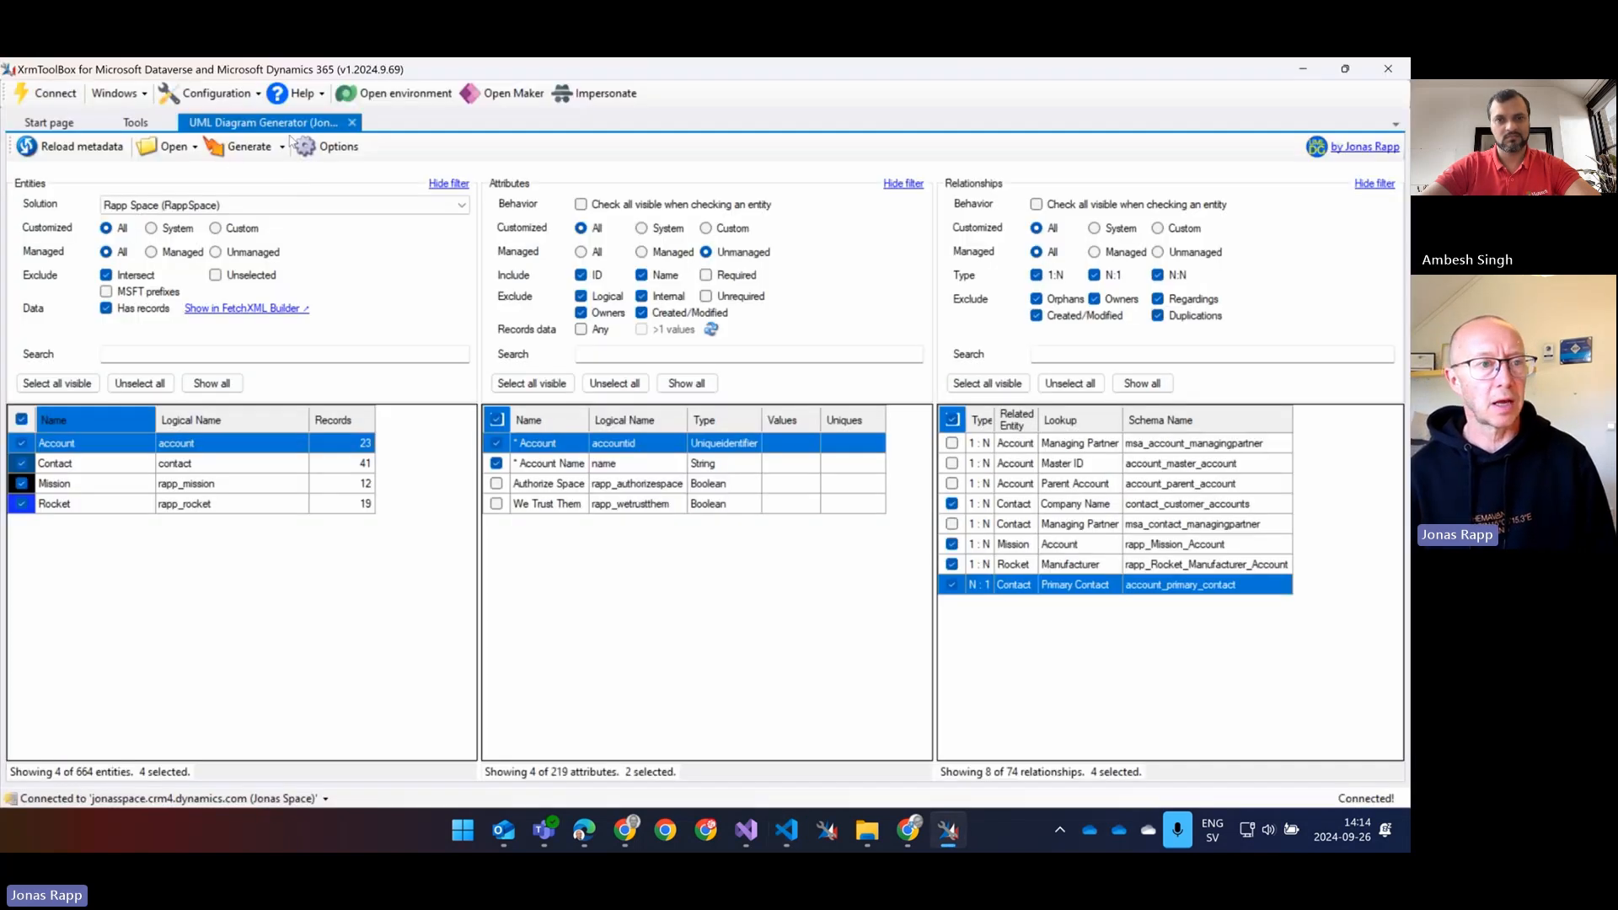
click(325, 147)
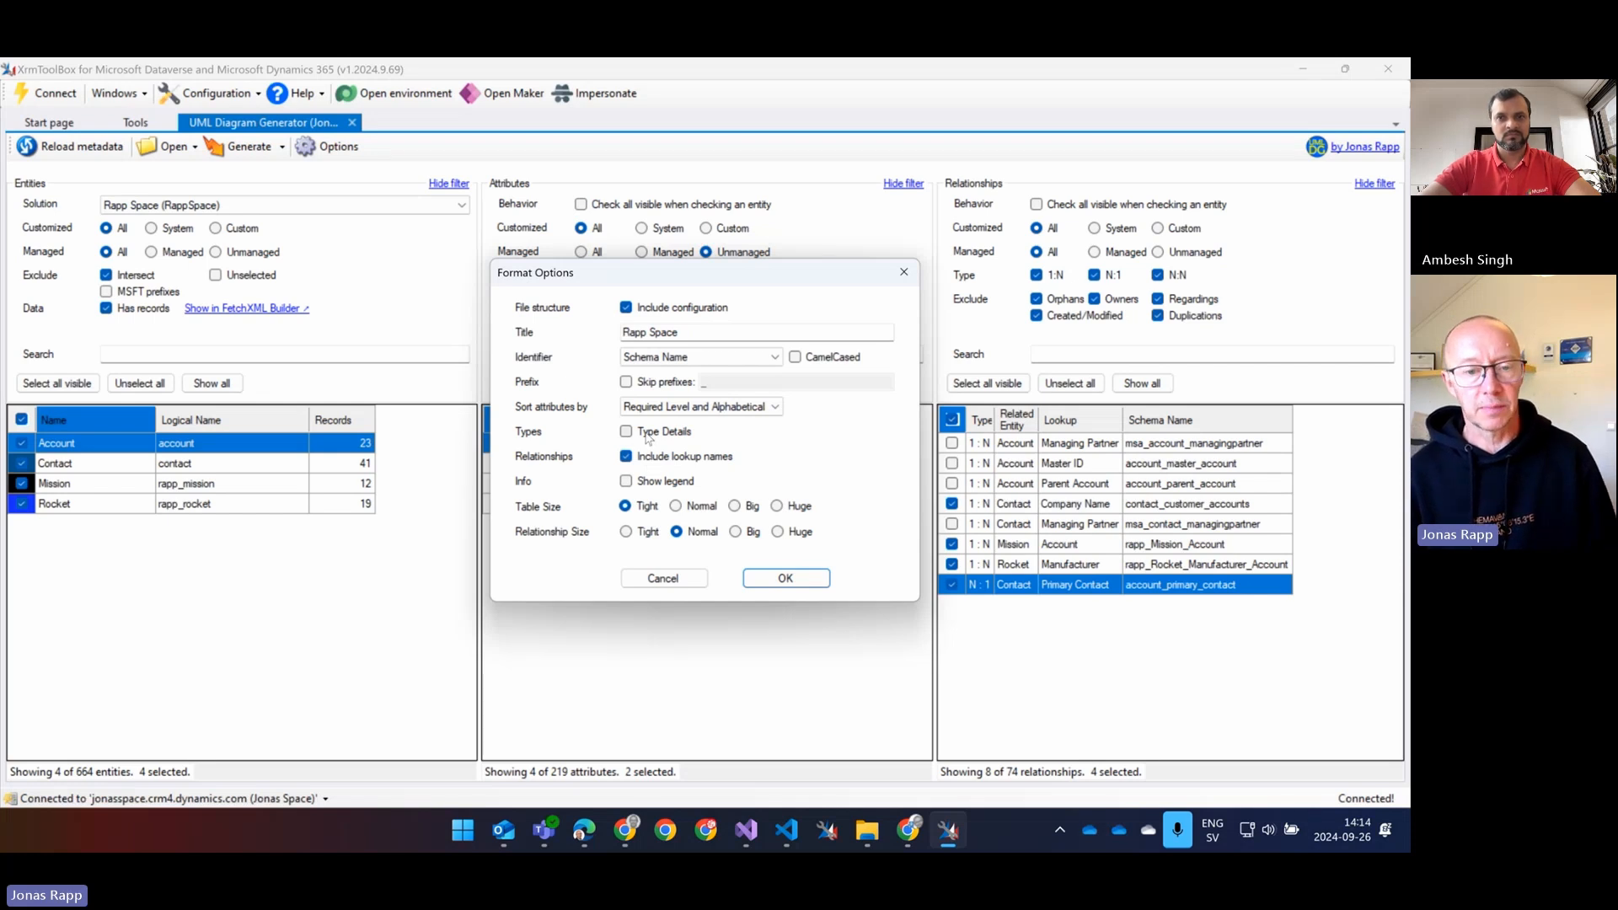
click(649, 435)
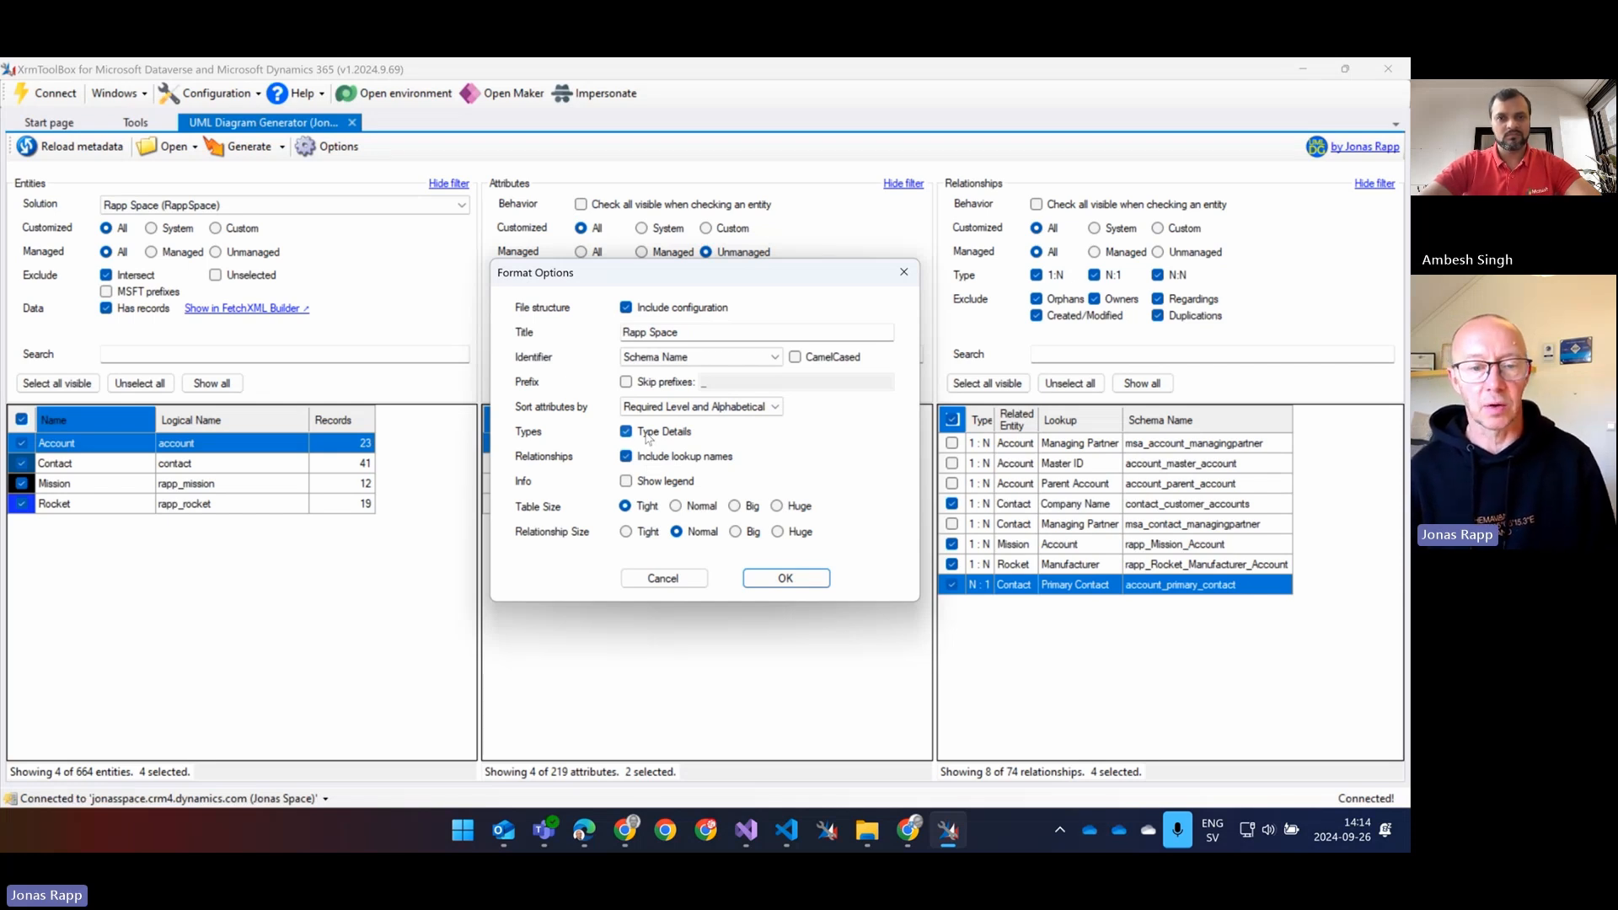
click(781, 577)
Regenerate the PlantUML file with lookup names and type details, and preview the whole diagram in Visual Studio Code
click(245, 147)
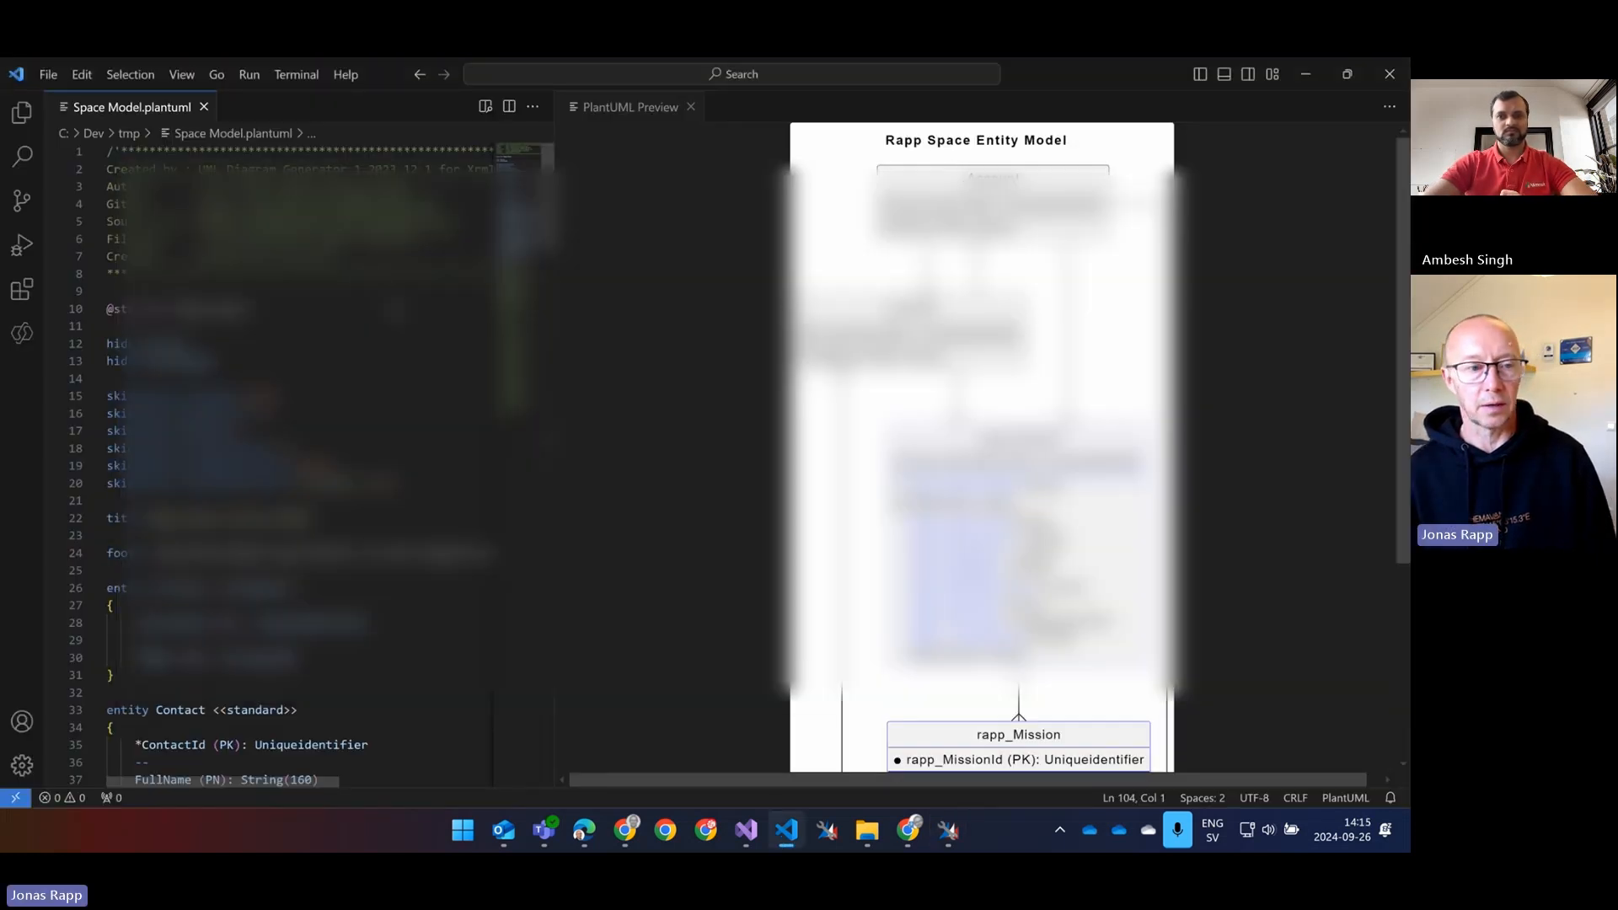
right_click(385, 329)
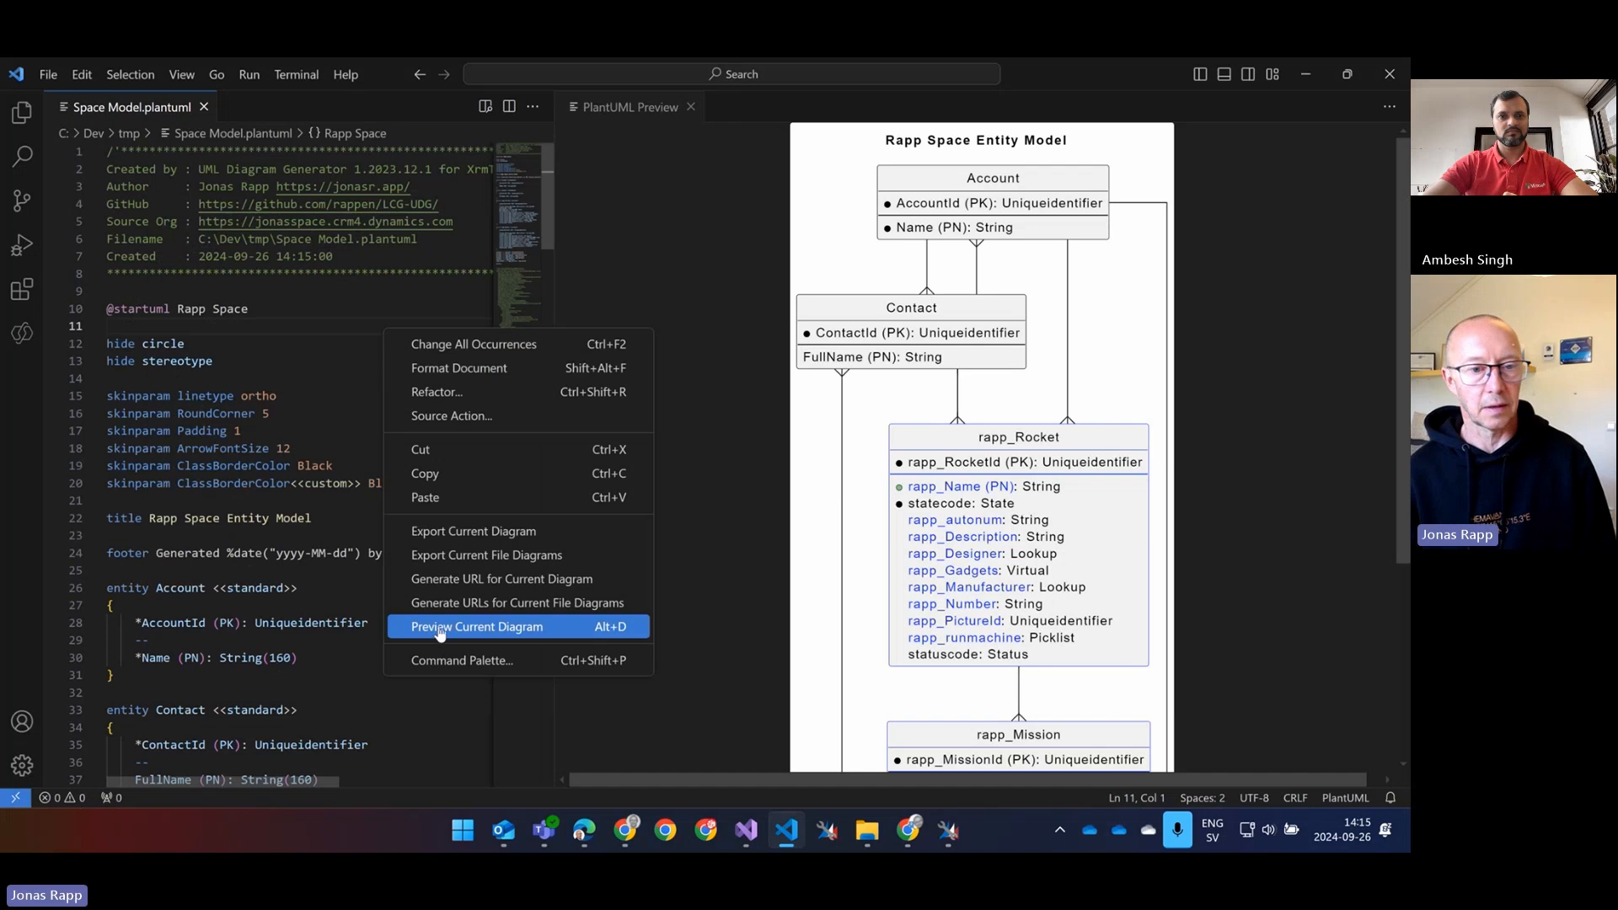
click(439, 627)
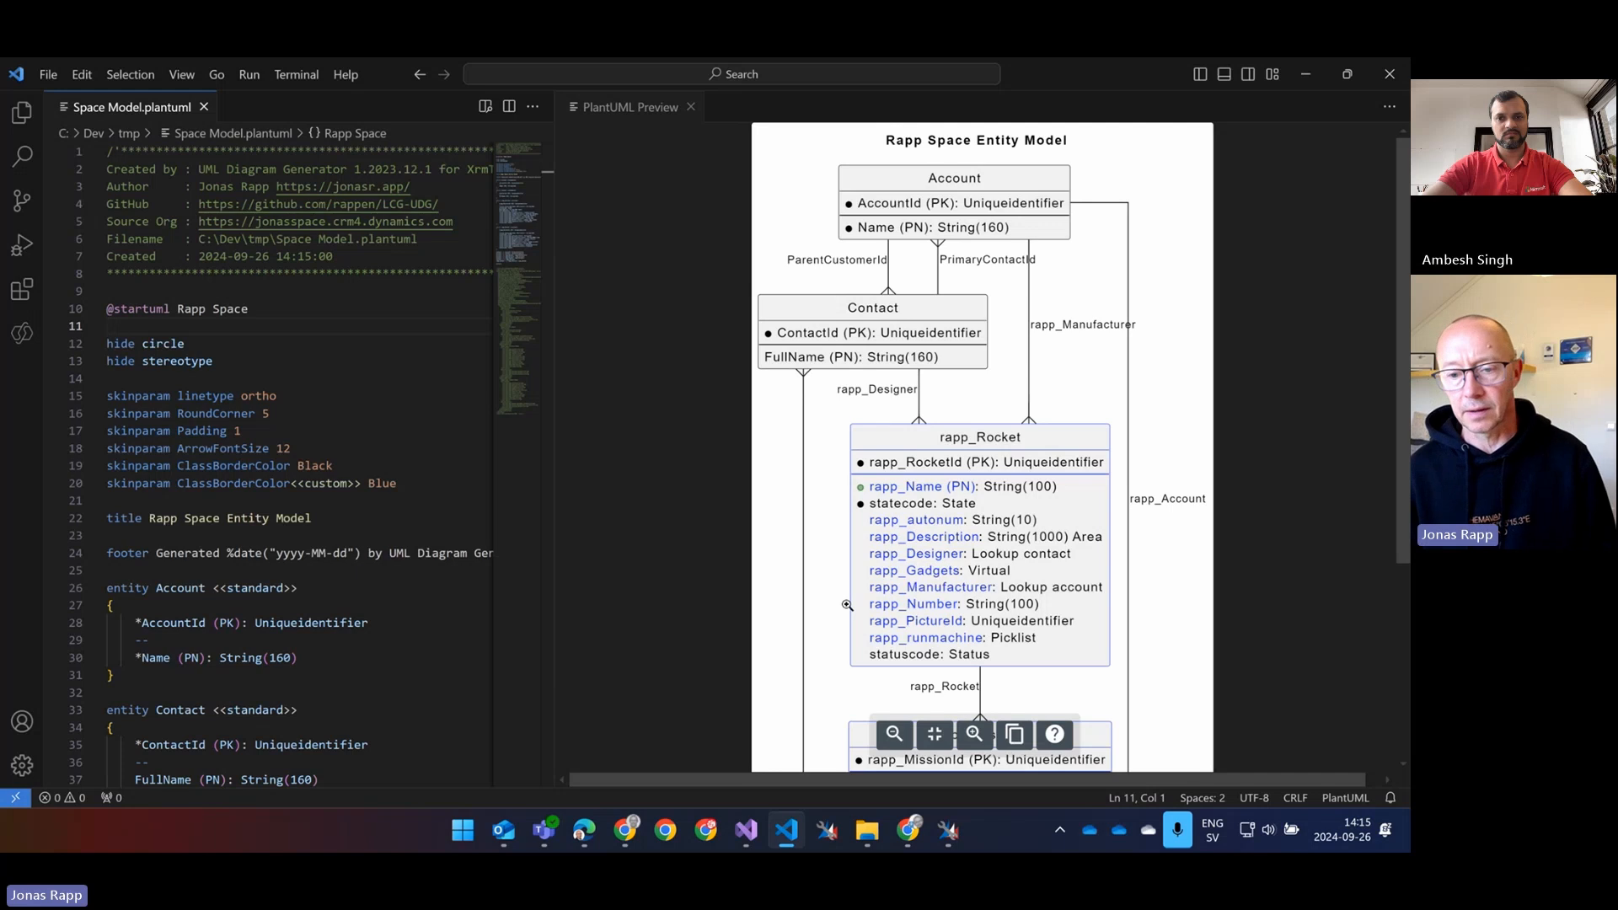
scroll(843, 606, down, 4)
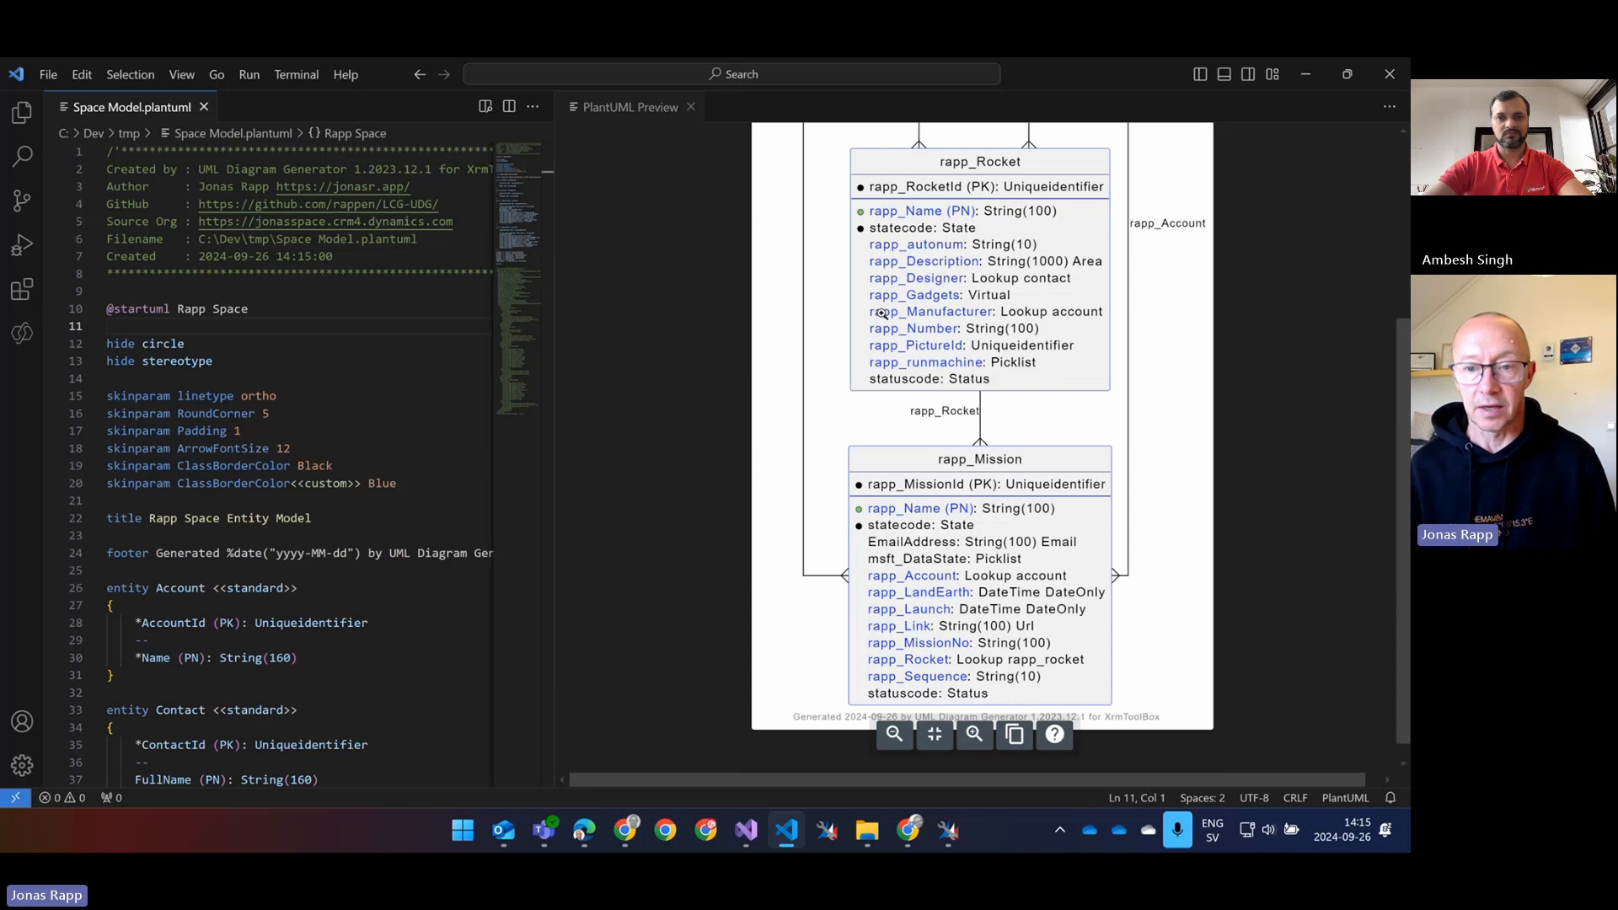
Back in XrmToolBox, set the format options to skip the rapp_ prefix and use CamelCased schema names
key(alt+Tab)
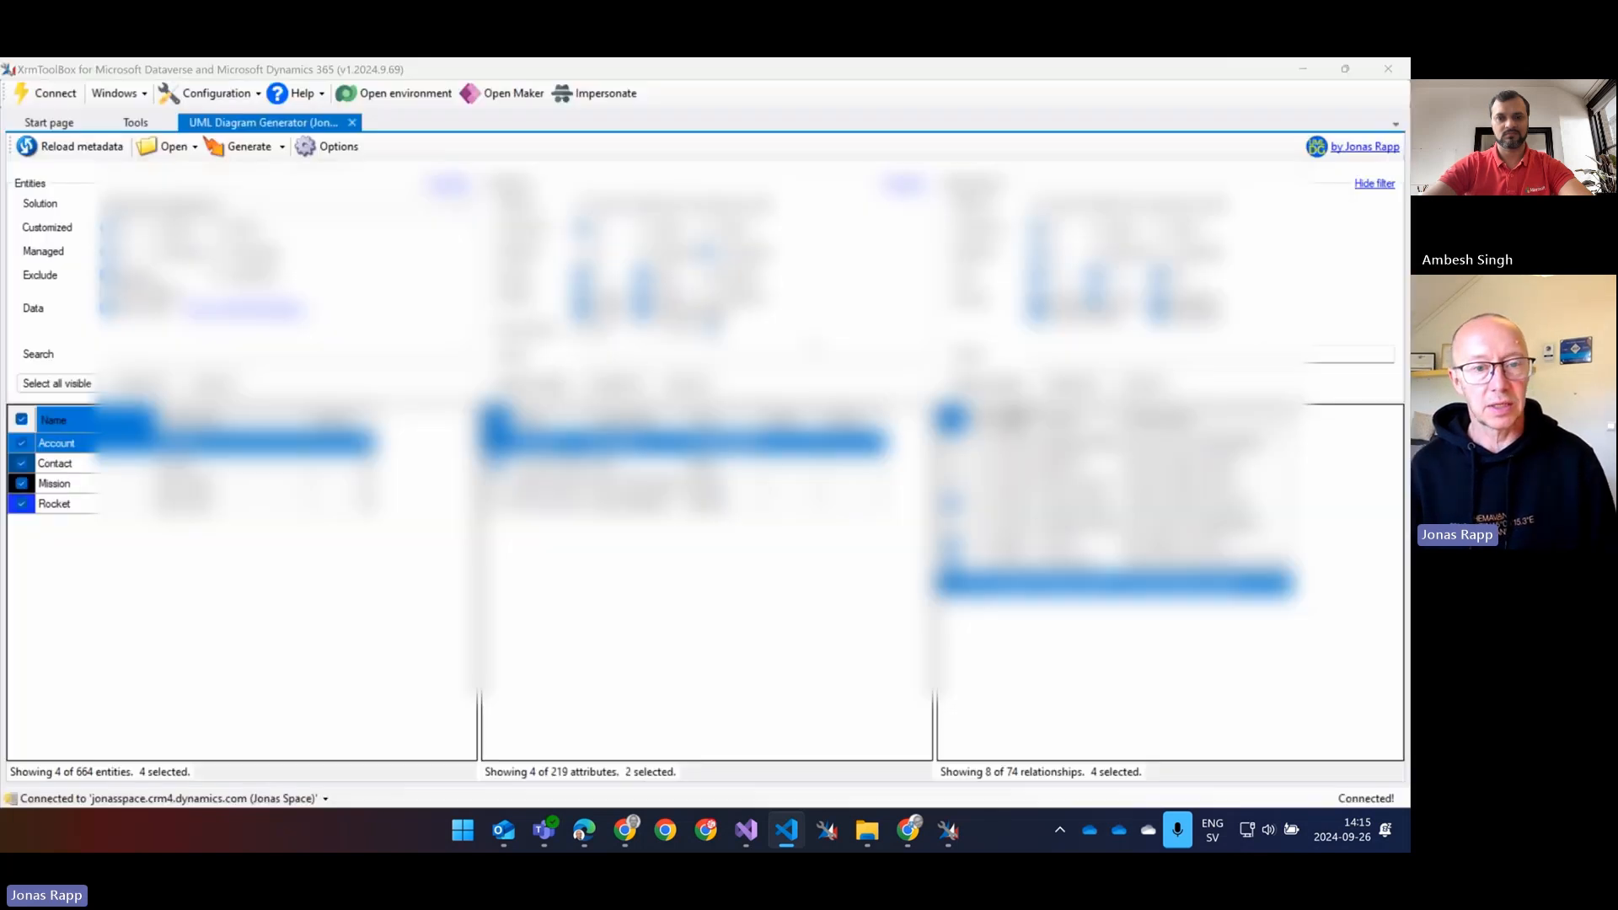
click(325, 148)
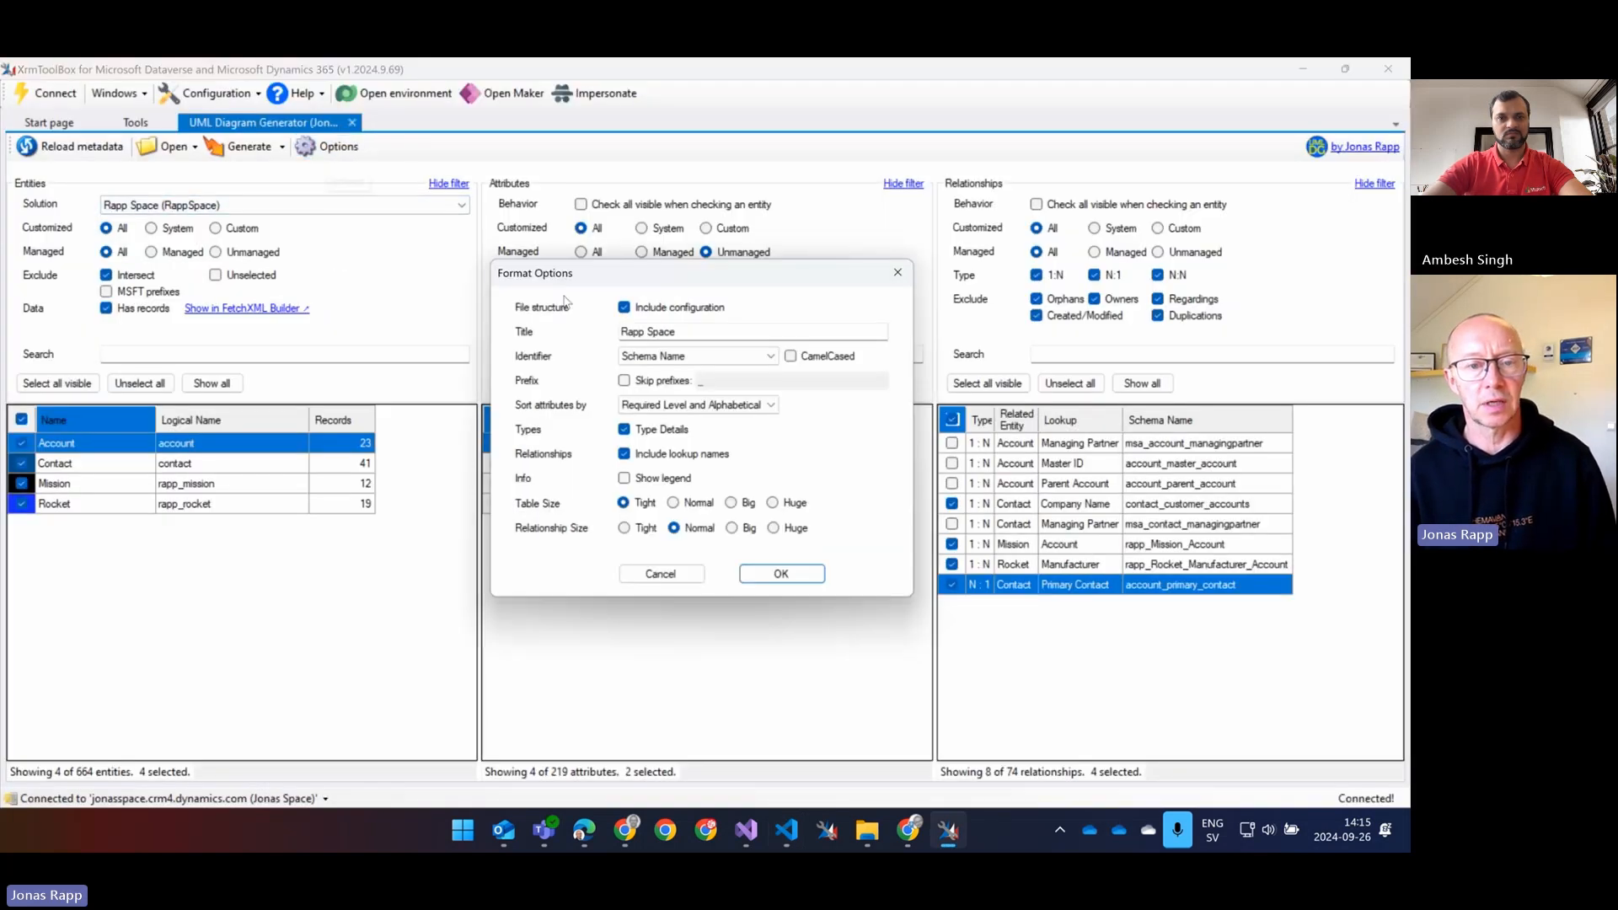
click(670, 385)
click(721, 382)
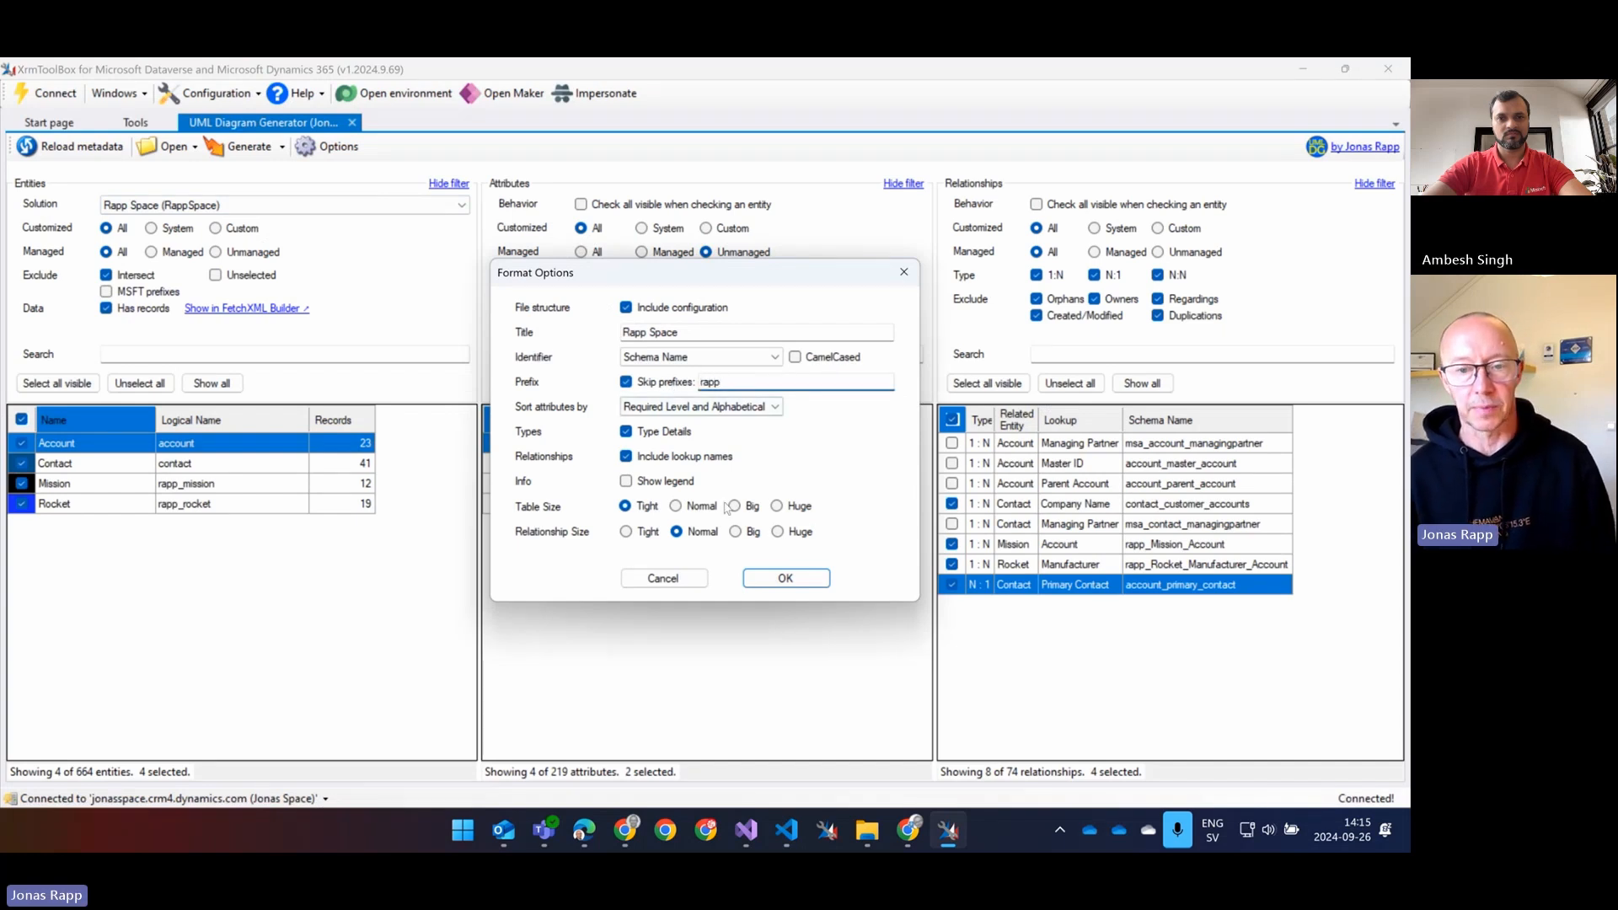
click(819, 362)
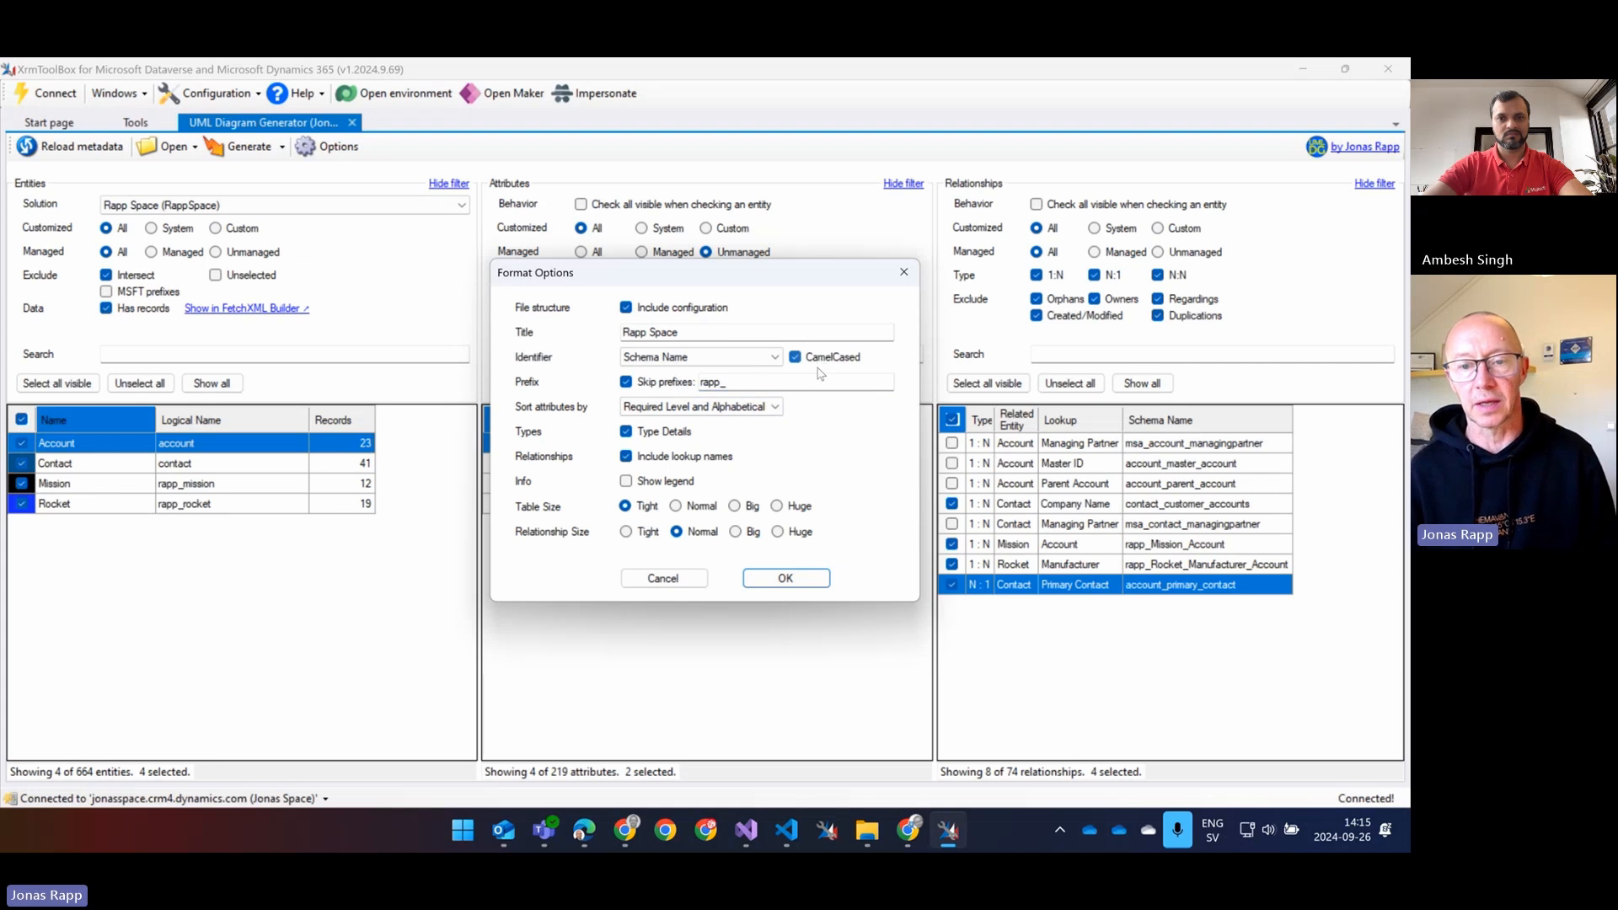
click(814, 582)
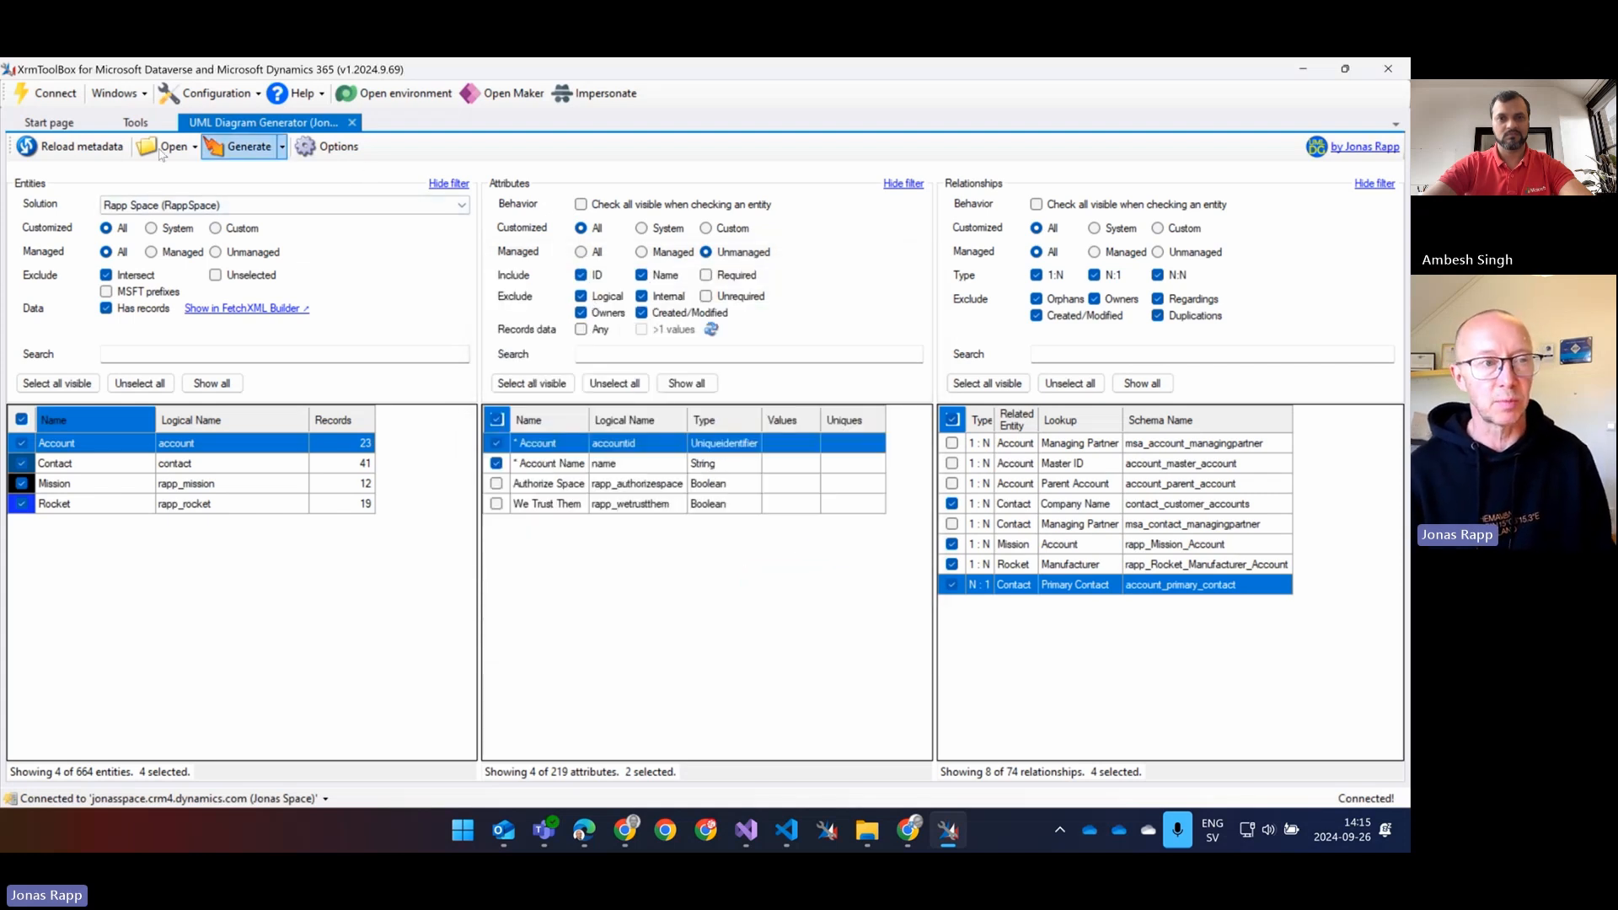
Regenerate the PlantUML file with CamelCased, prefix-free names and preview the diagram from Account to Mission in Visual Studio Code
click(252, 147)
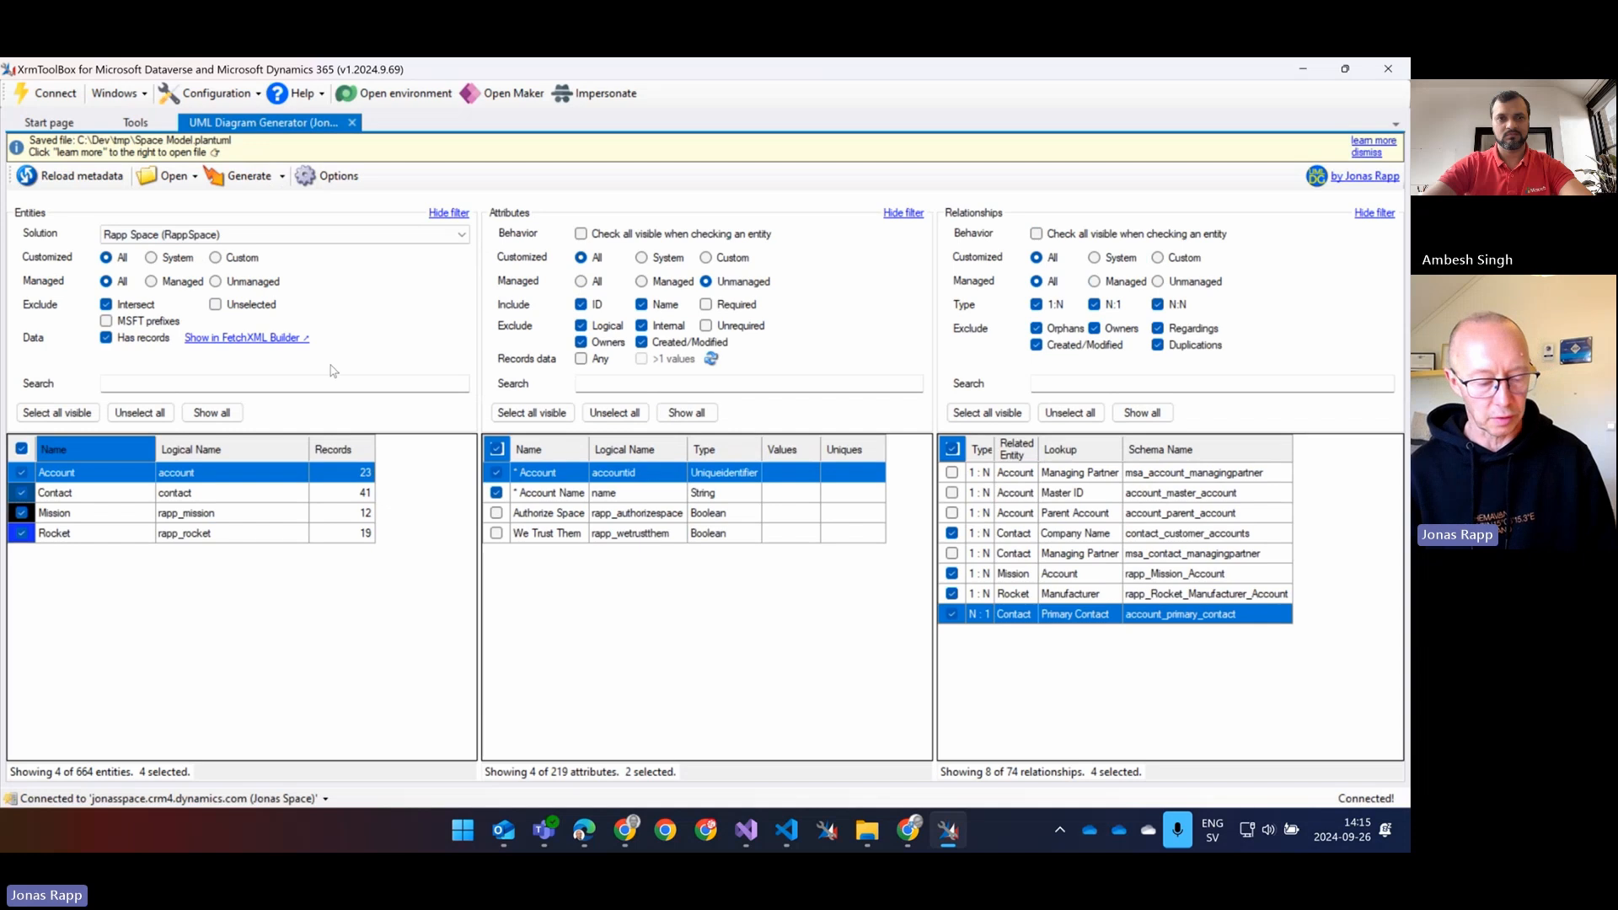
key(alt+Tab)
right_click(317, 367)
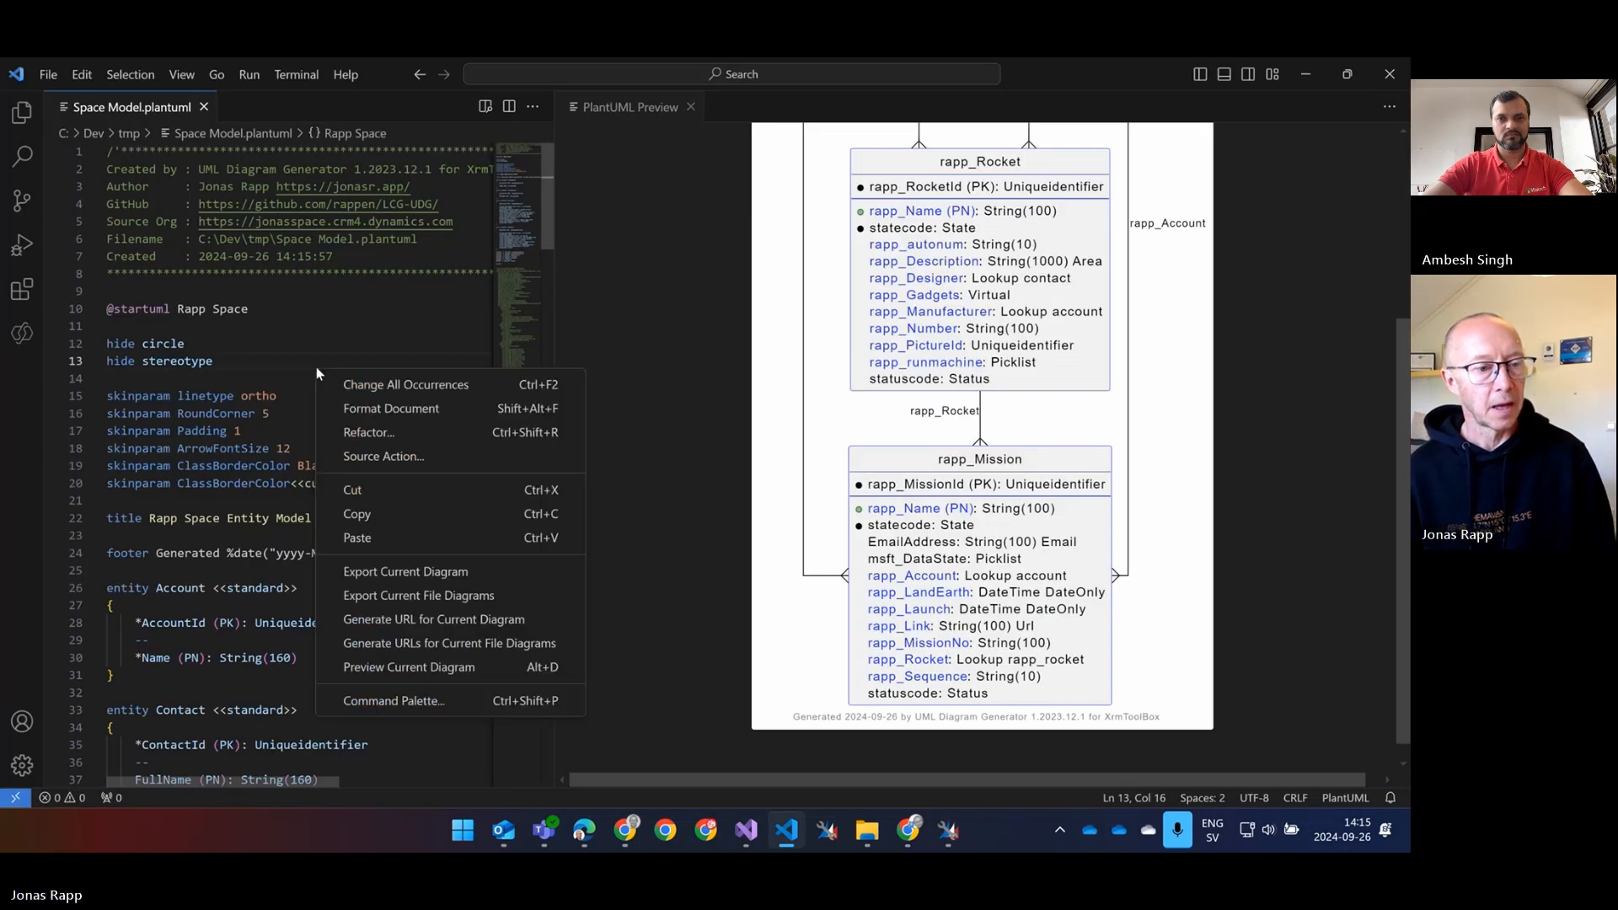
click(397, 670)
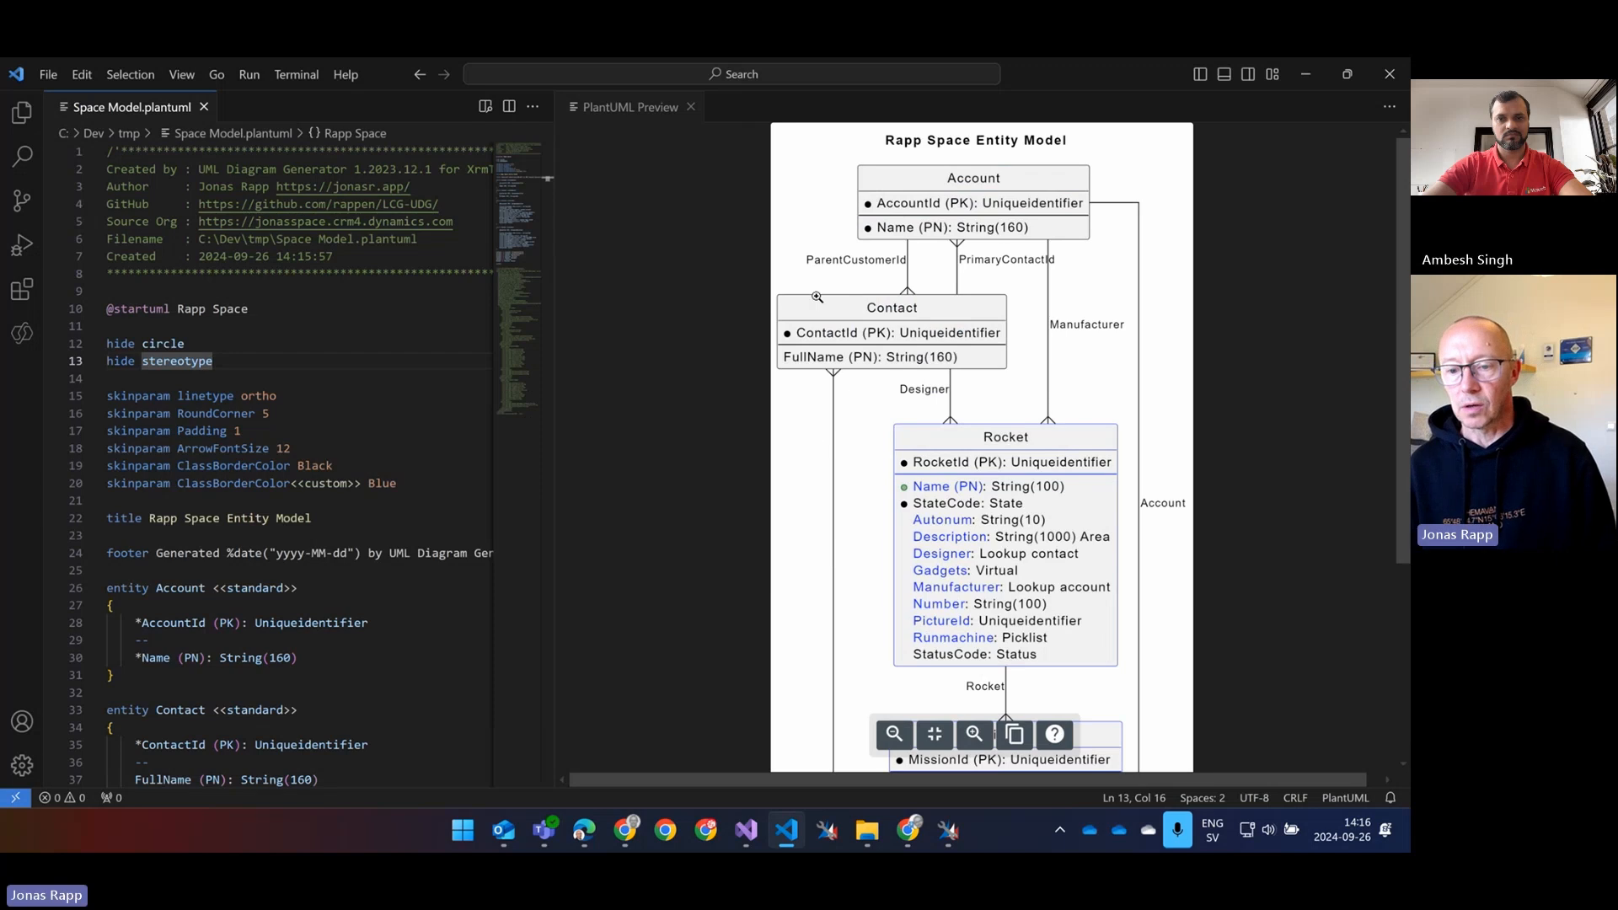
scroll(828, 380, down, 3)
scroll(828, 380, down, 2)
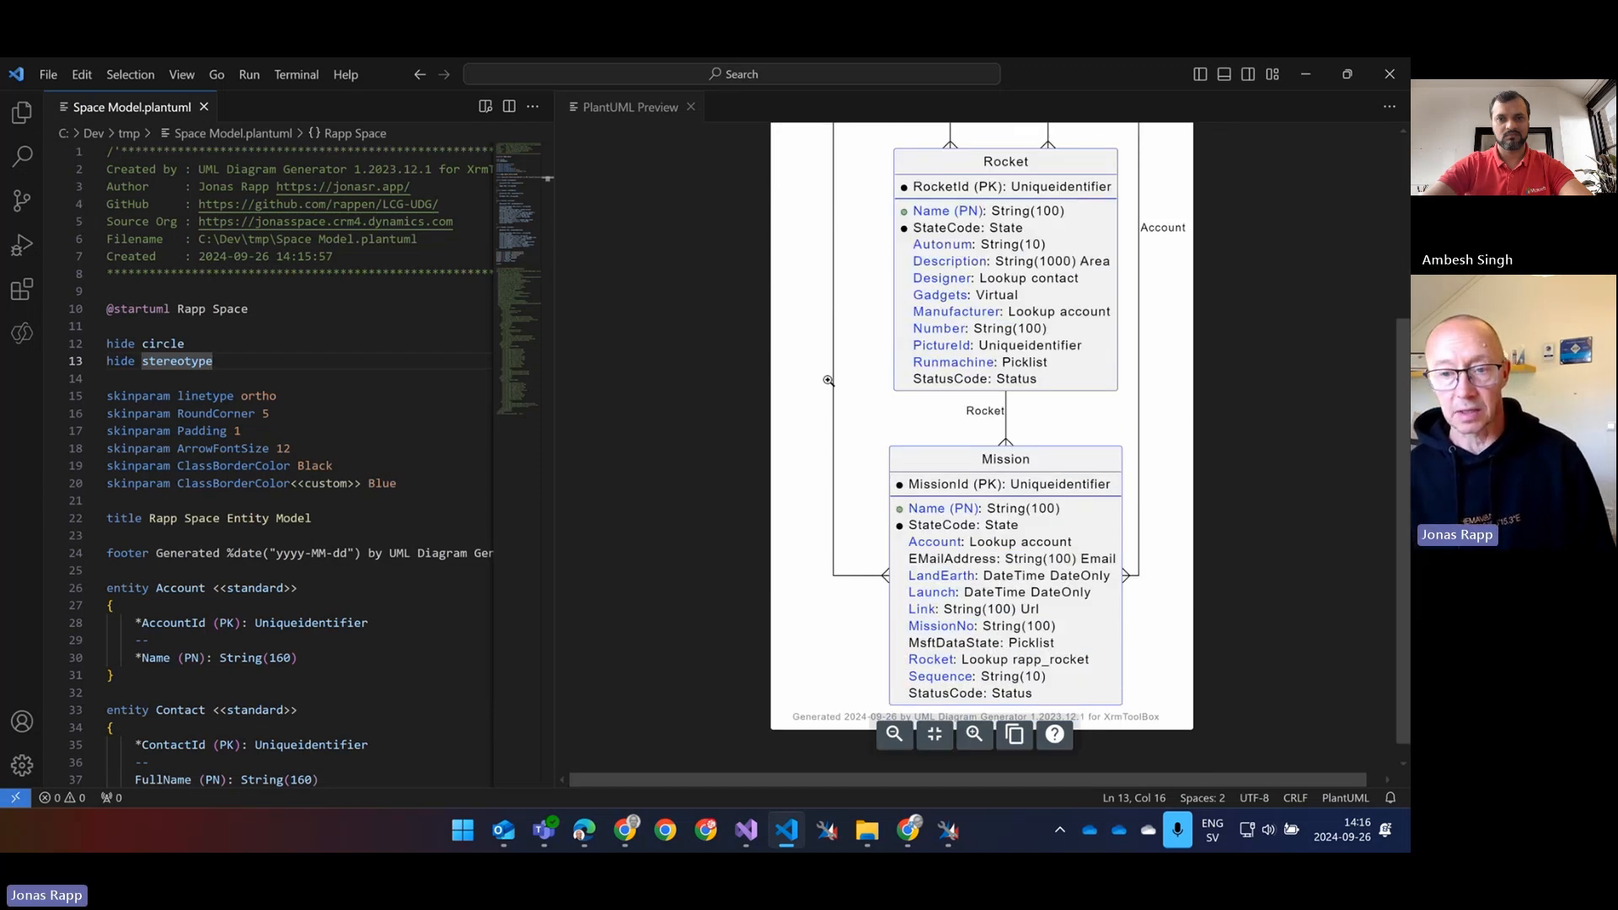
scroll(828, 380, up, 5)
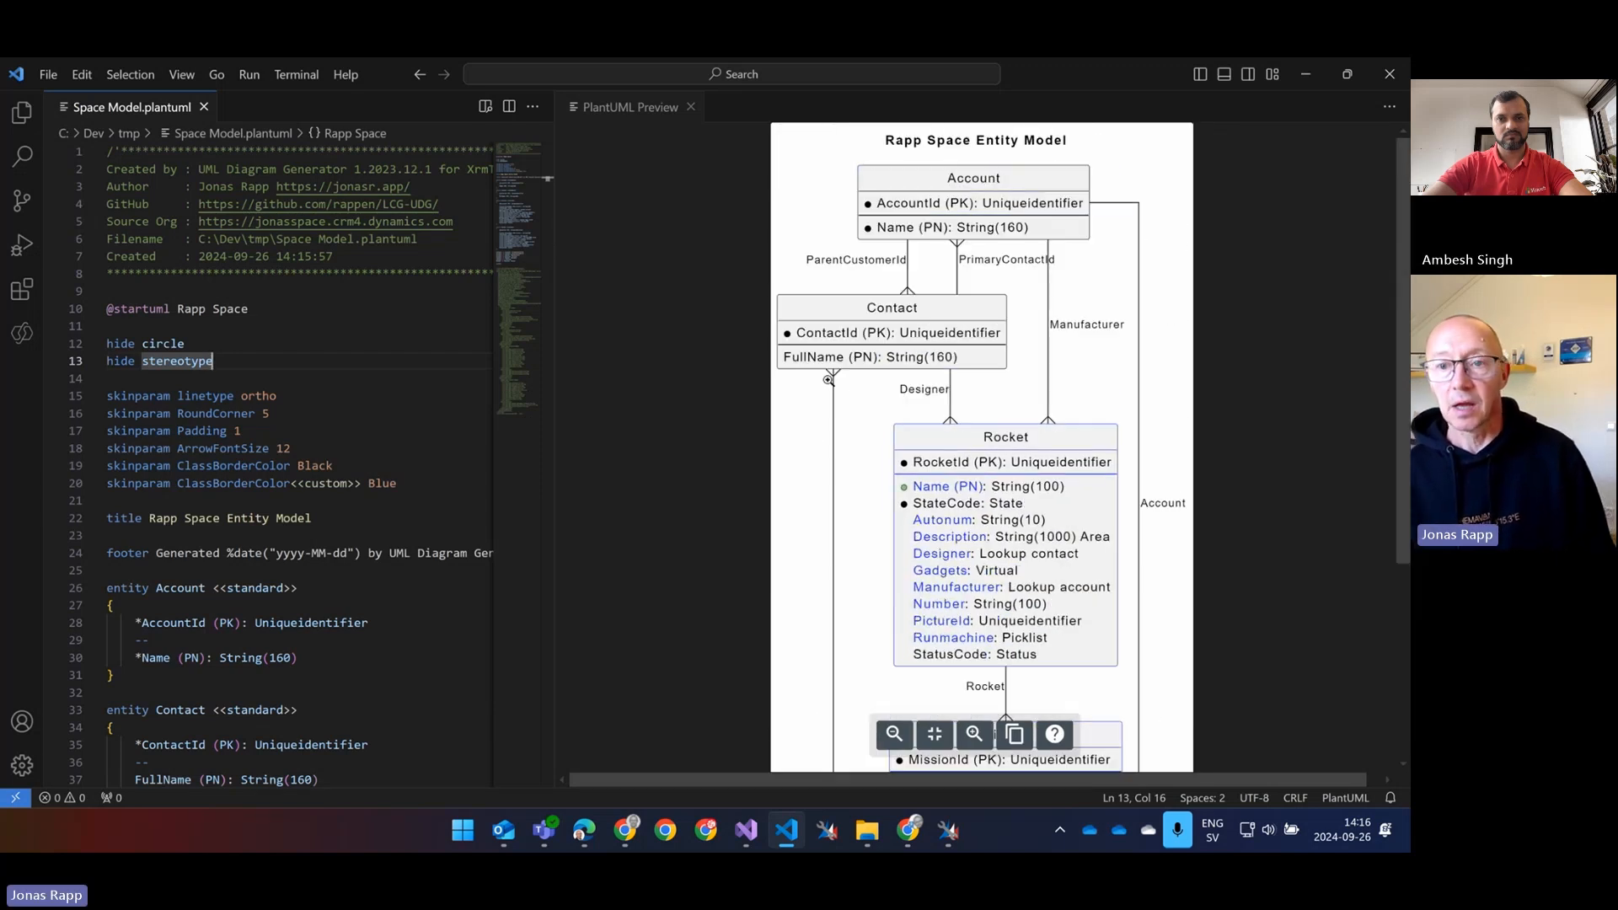
Examine the entity definitions for Account, Contact, Mission and Rocket in the Space Model.plantuml source
click(336, 390)
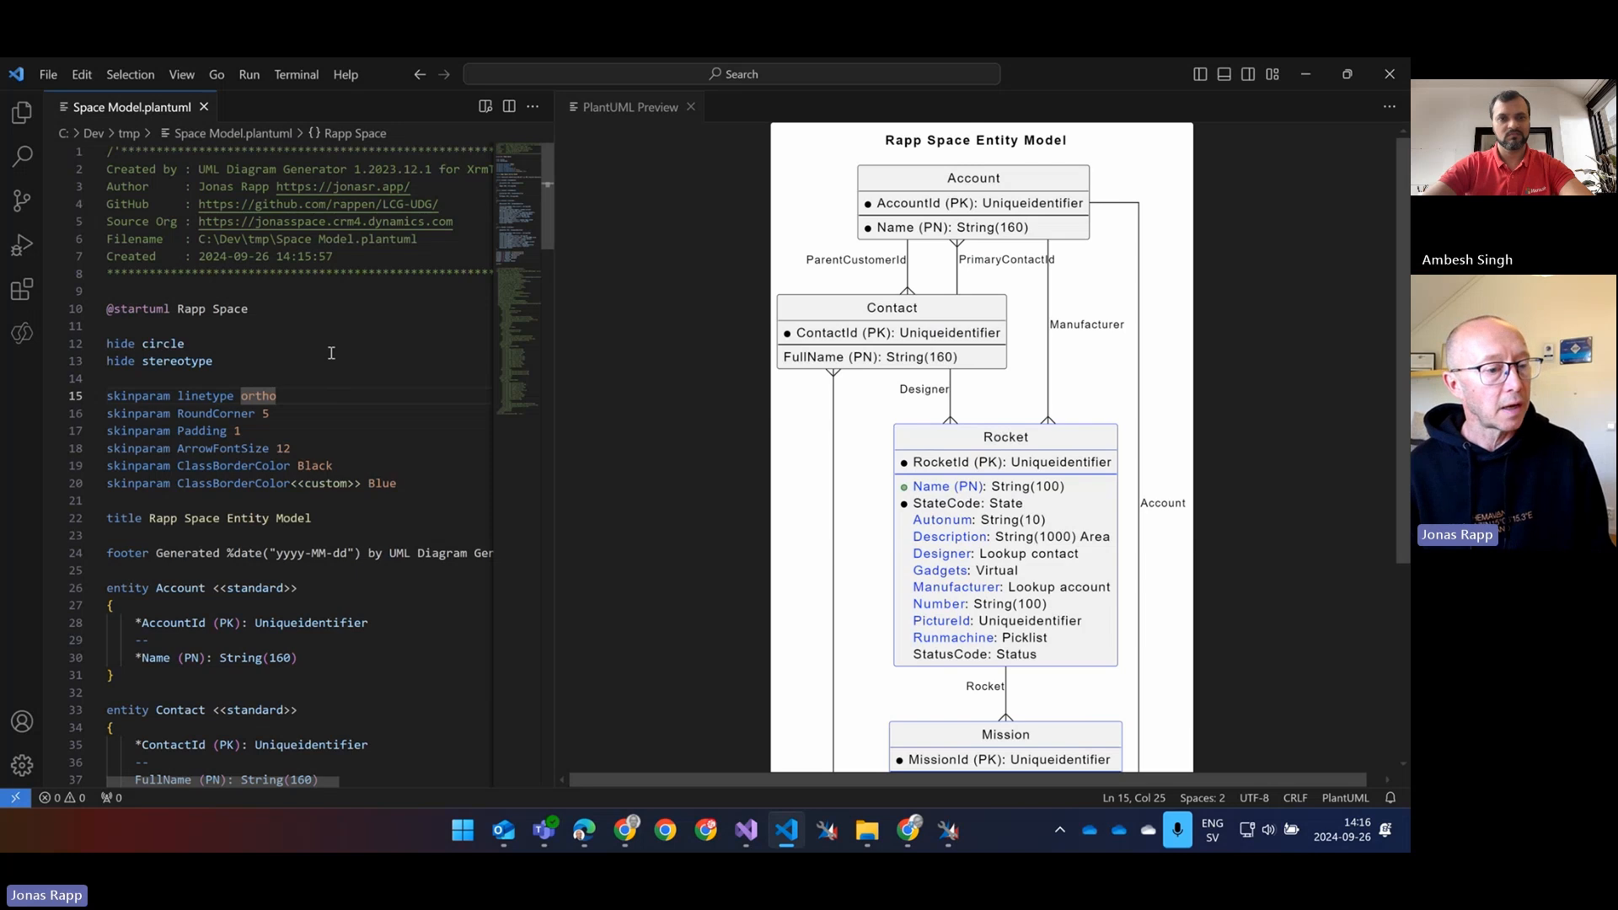
scroll(331, 352, down, 8)
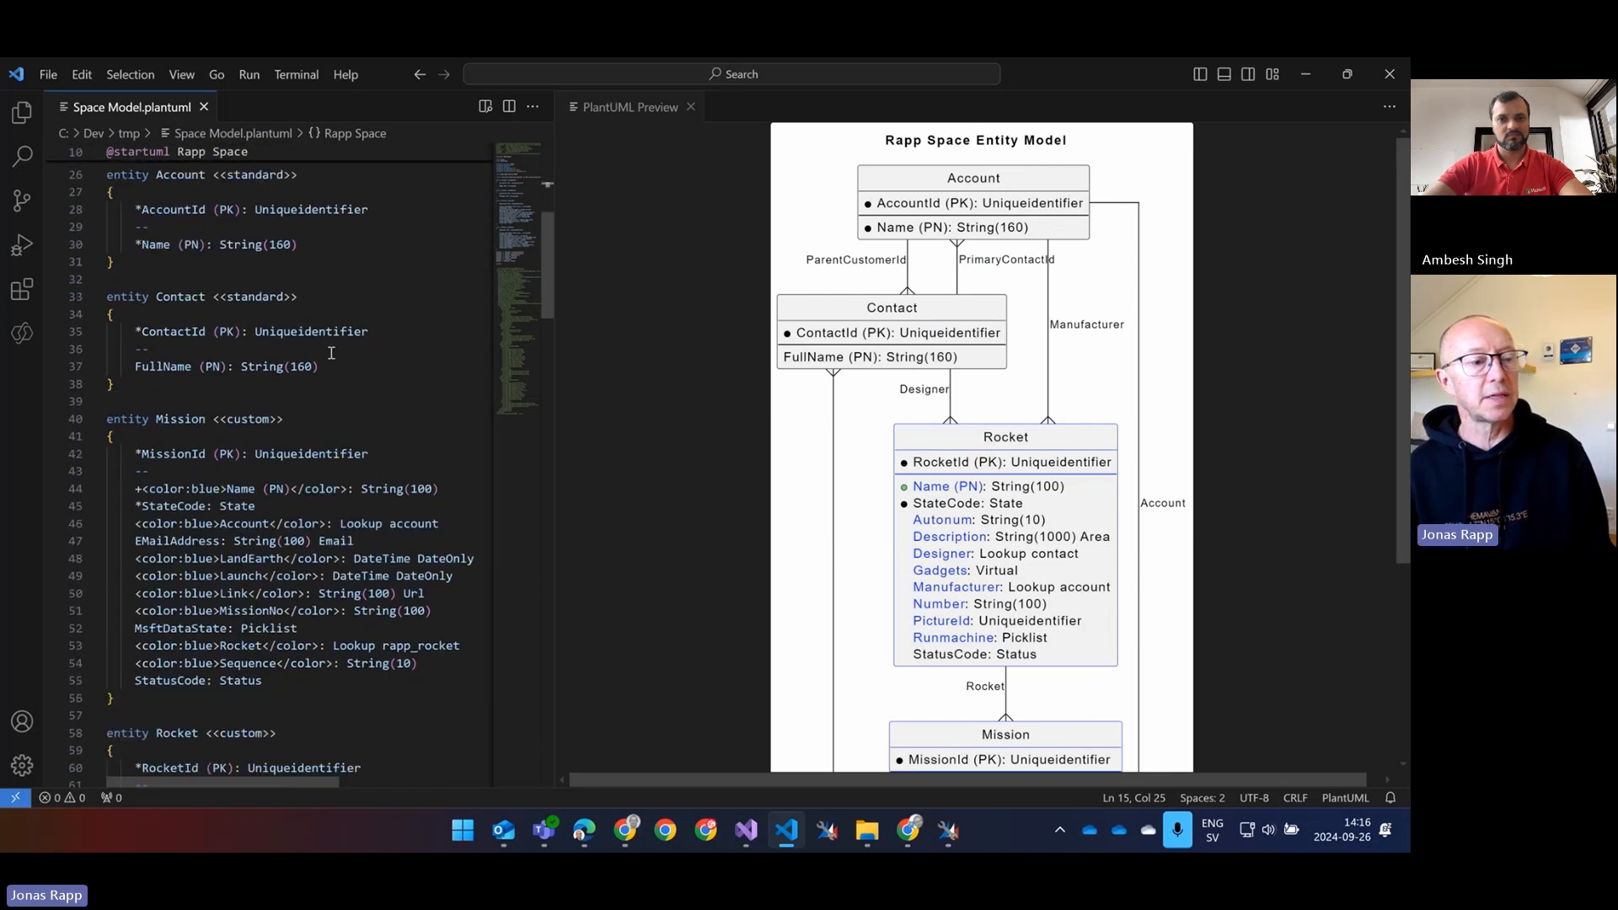
scroll(331, 352, down, 2)
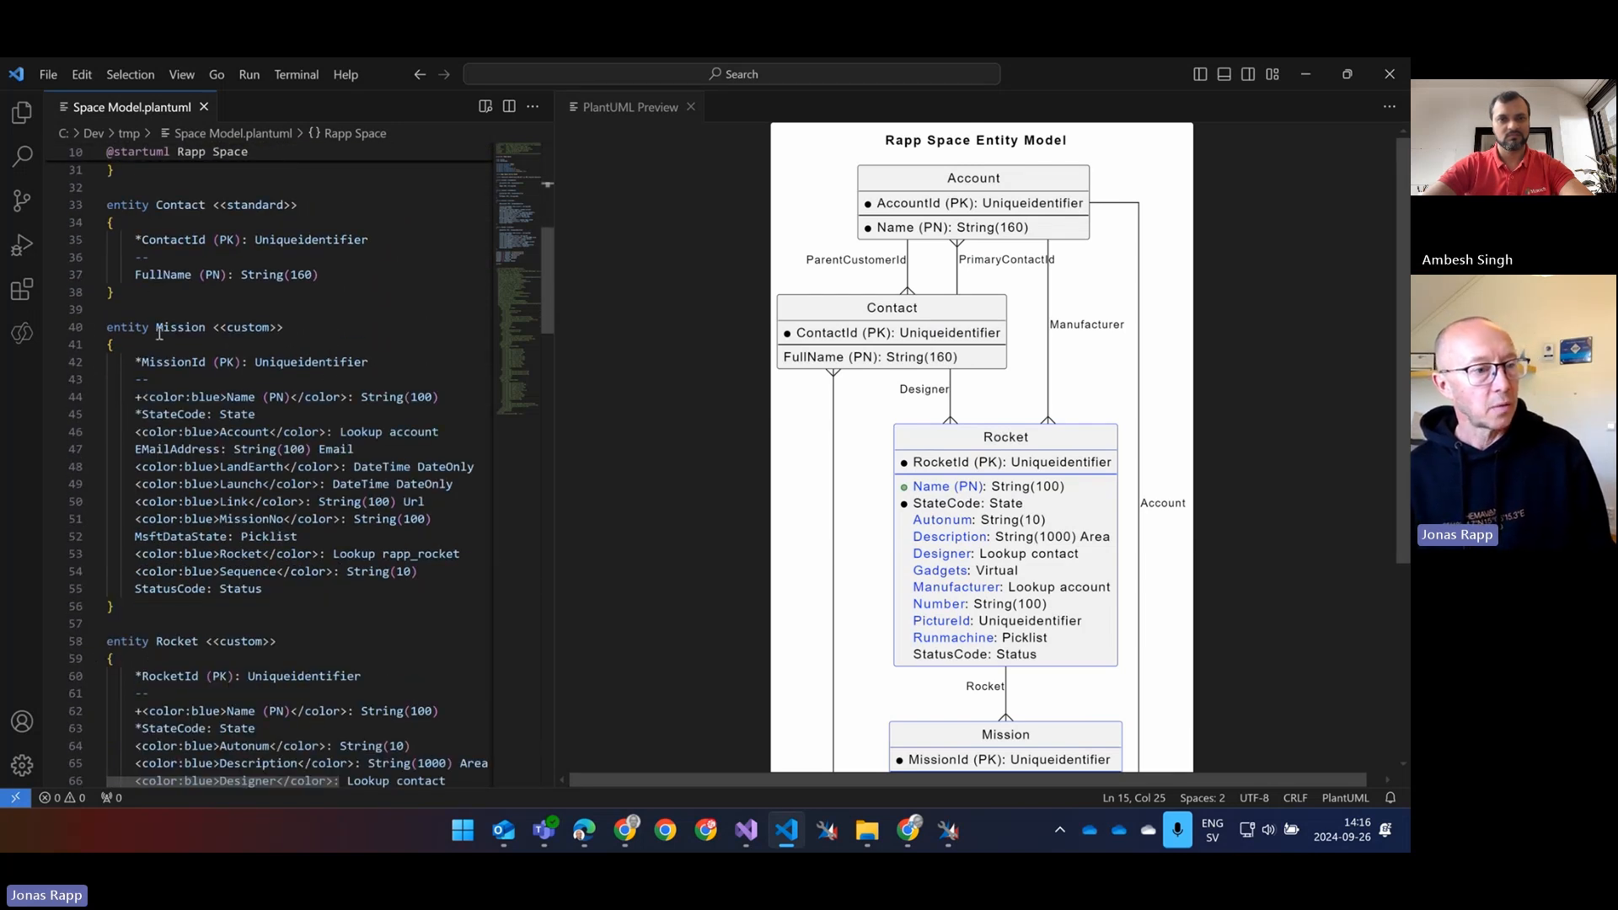